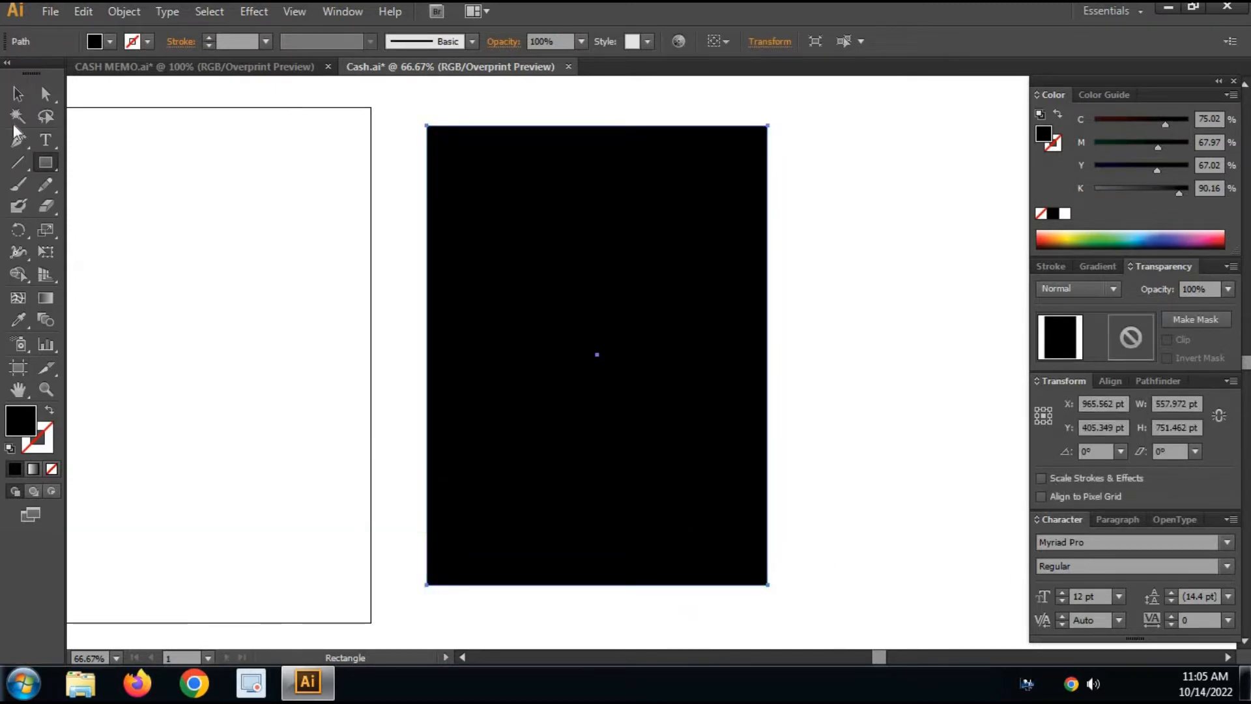
Show the rulers and set their units to inches.
click(17, 93)
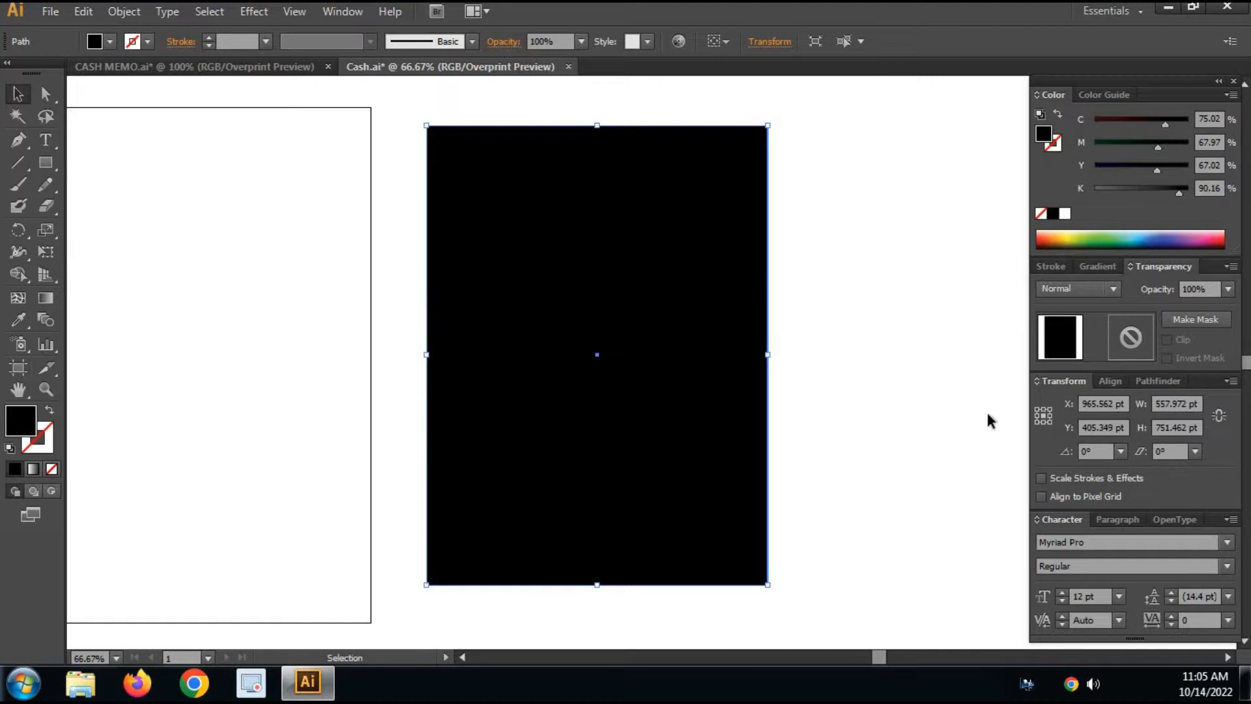
key(ctrl+r)
right_click(609, 87)
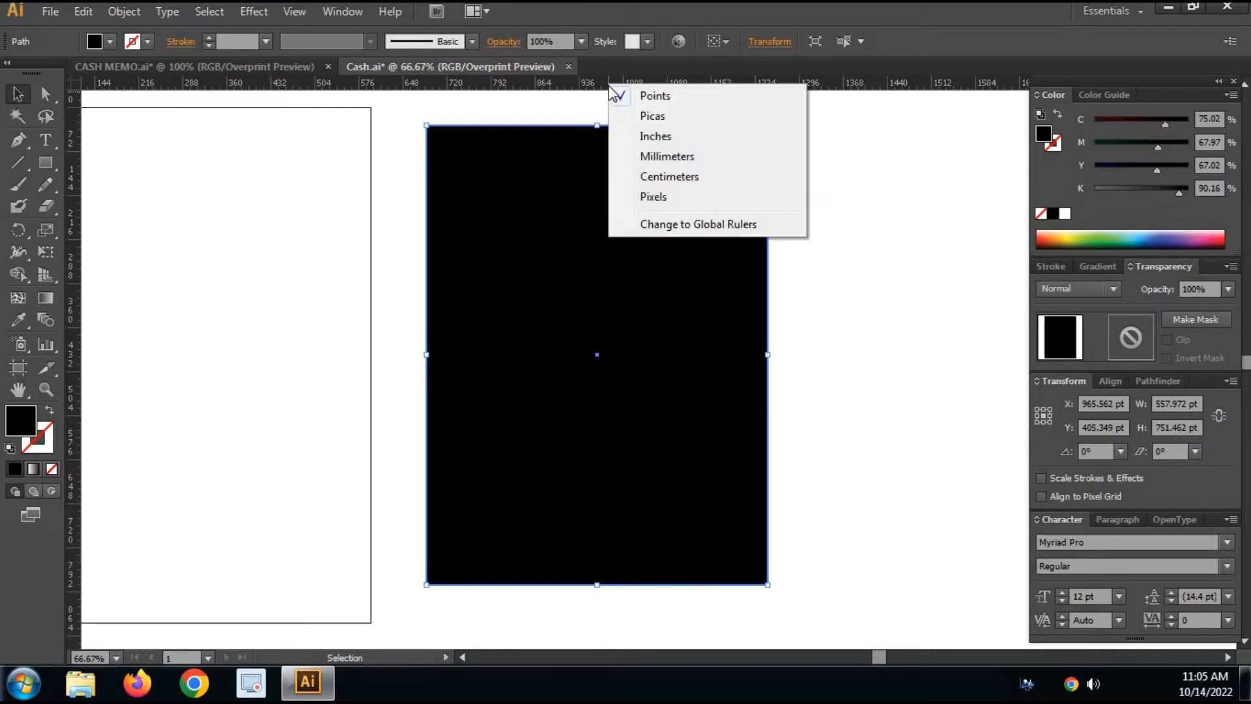
click(662, 132)
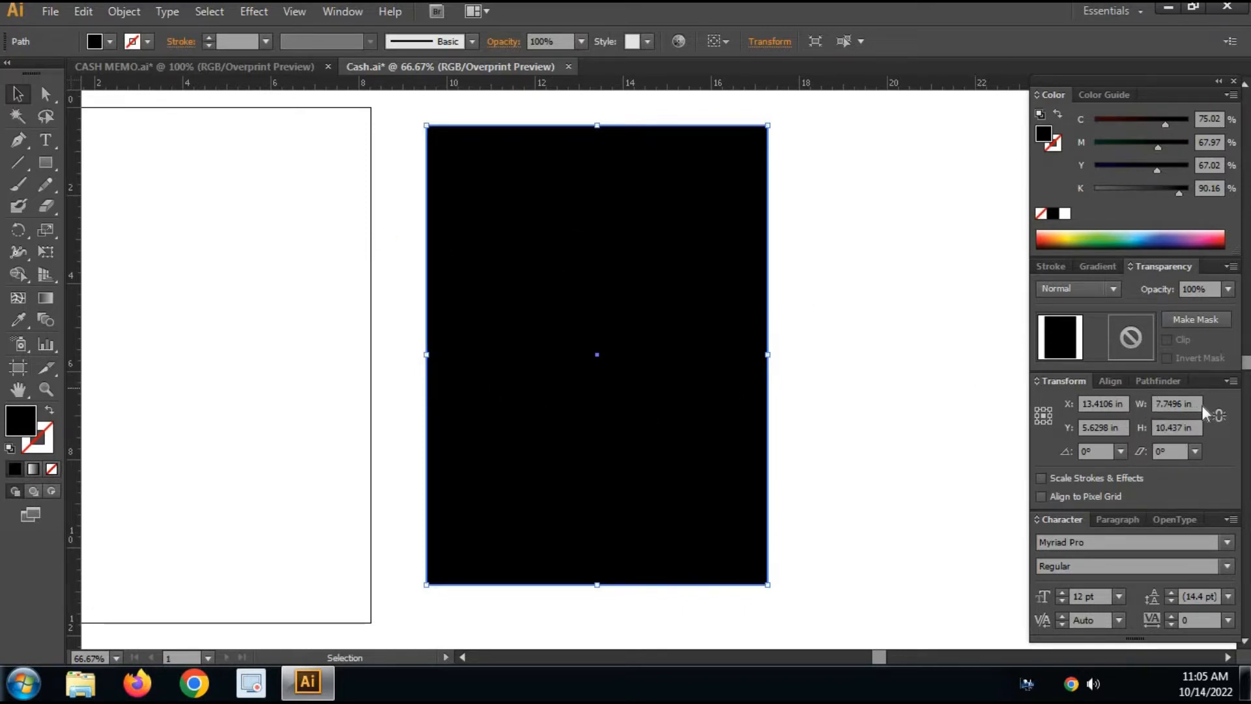
Resize the black rectangle to 5.5 in wide and 8.5 in high.
click(1179, 404)
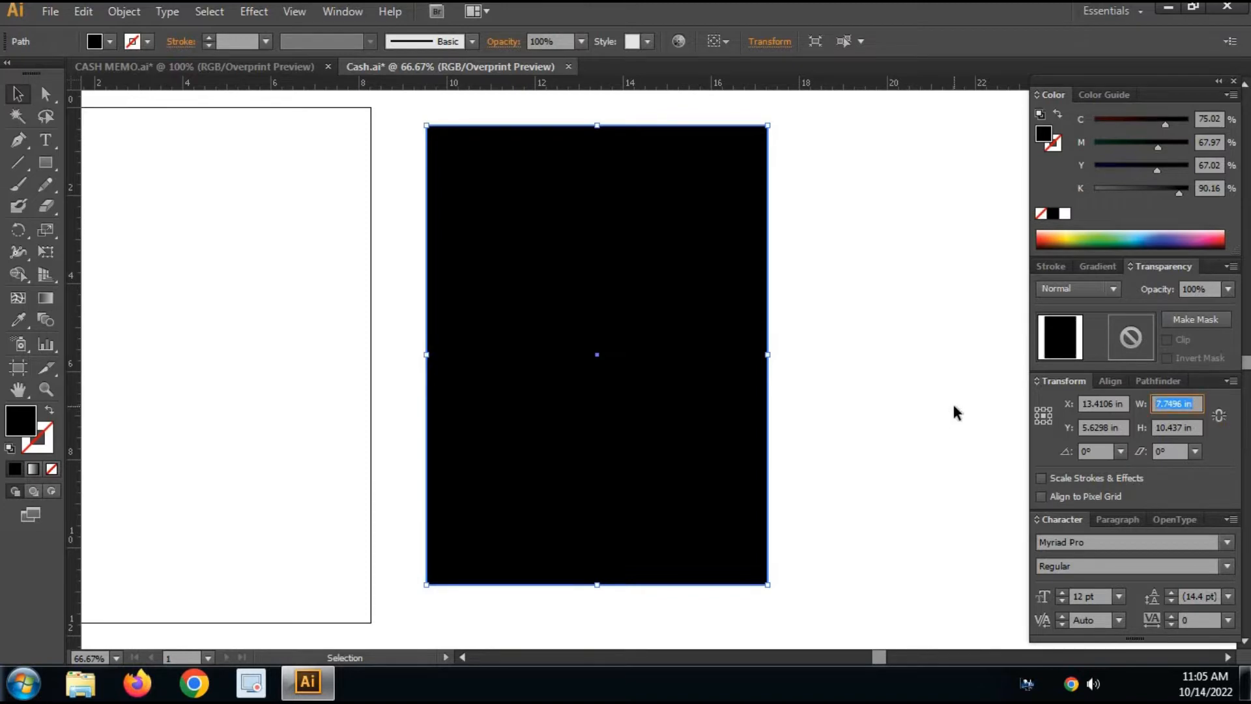
text(5)
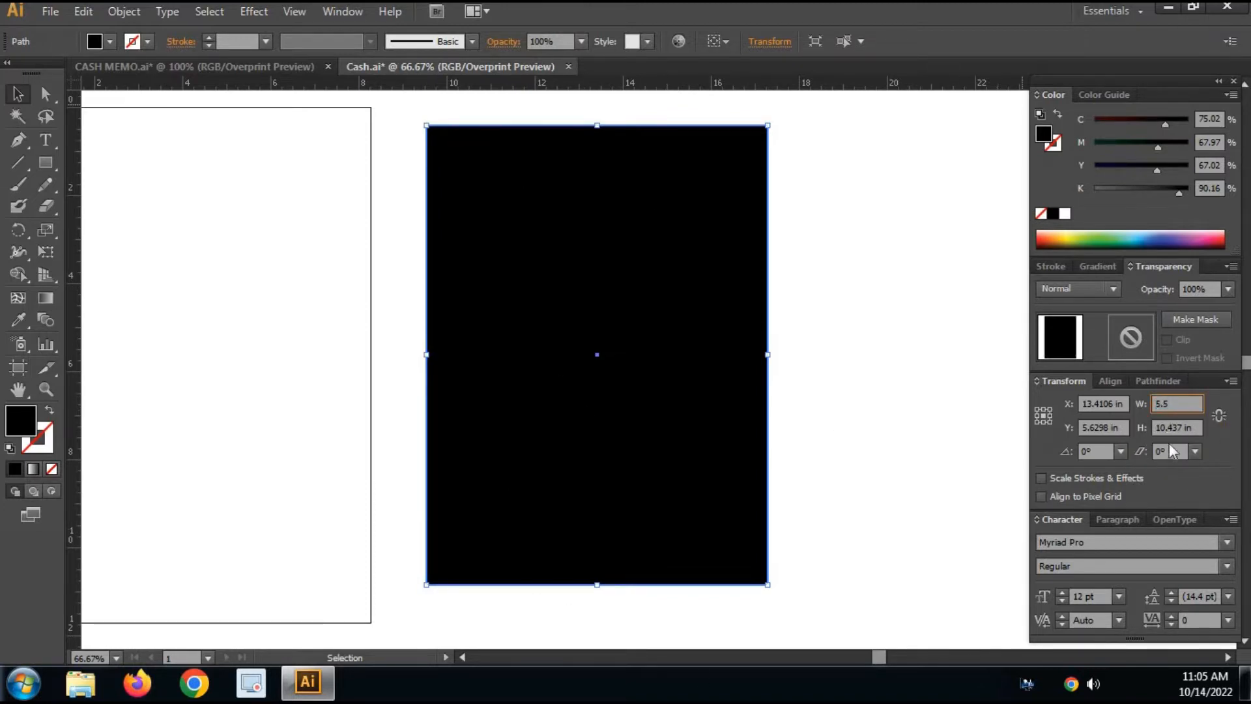
text(.5)
key(Tab)
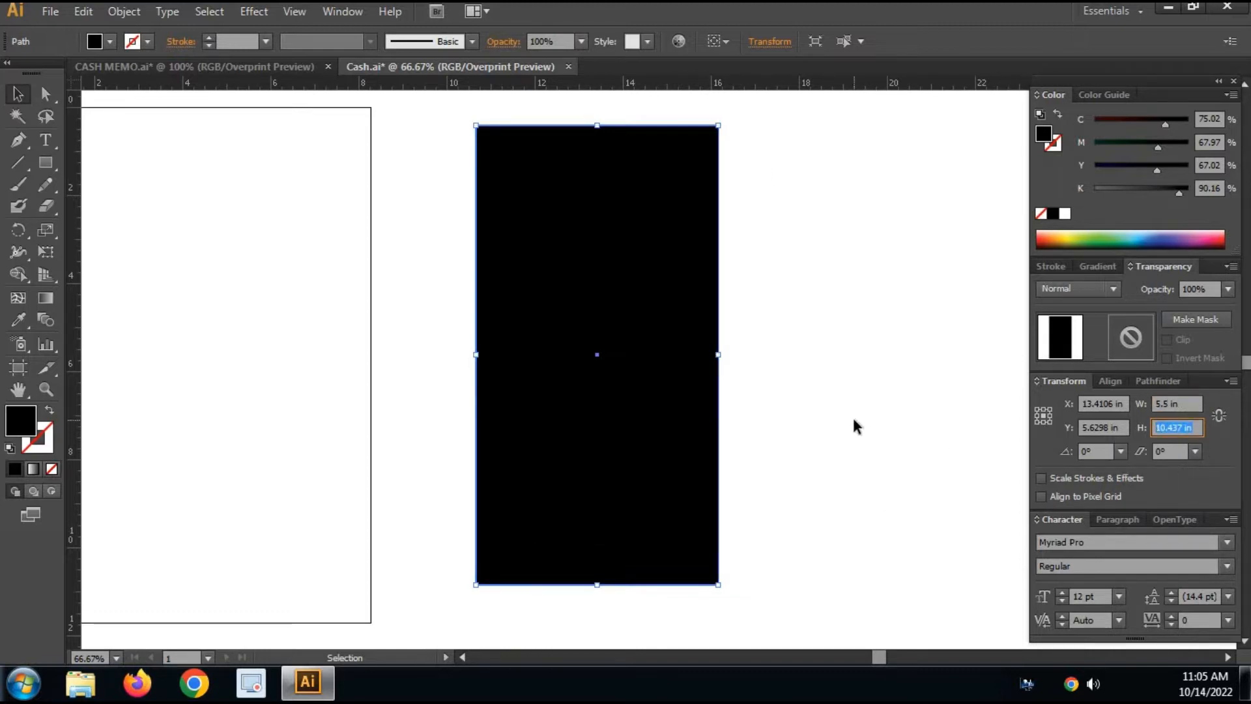
text(8.5)
key(Return)
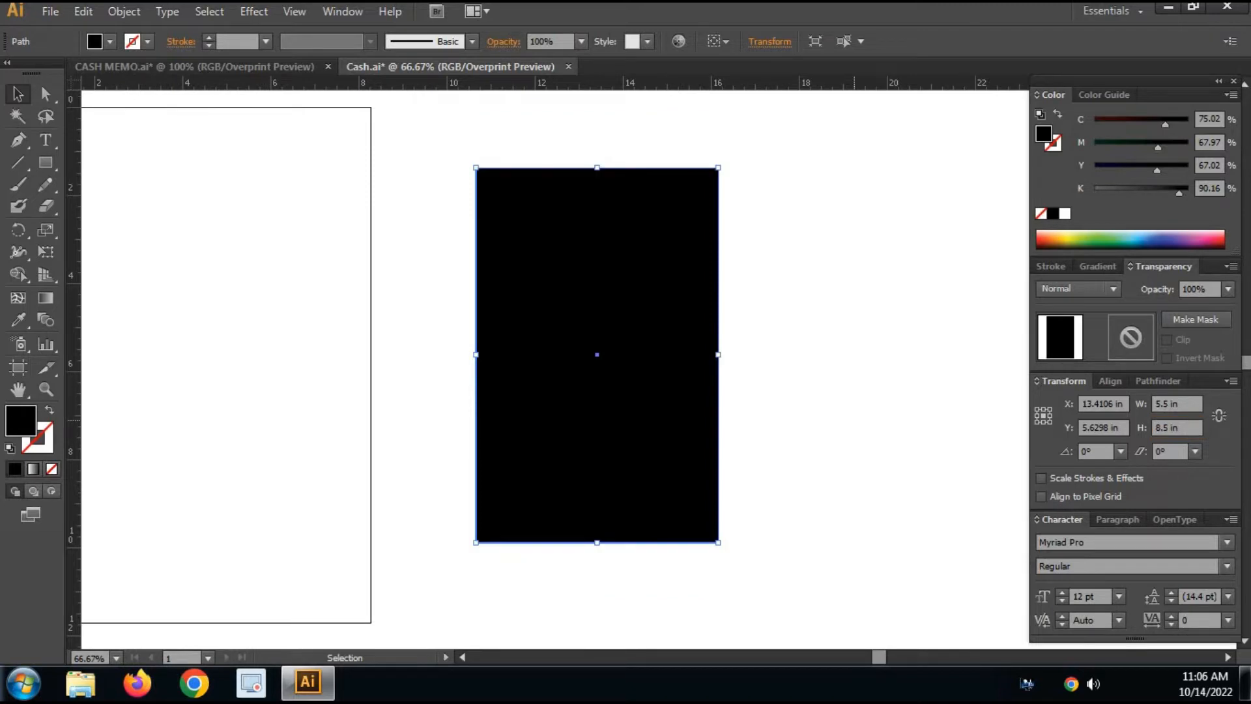
click(919, 396)
Move the rectangle up and closer to the artboard, and swap its fill and stroke to leave a black outline without fill.
drag(695, 377, 623, 342)
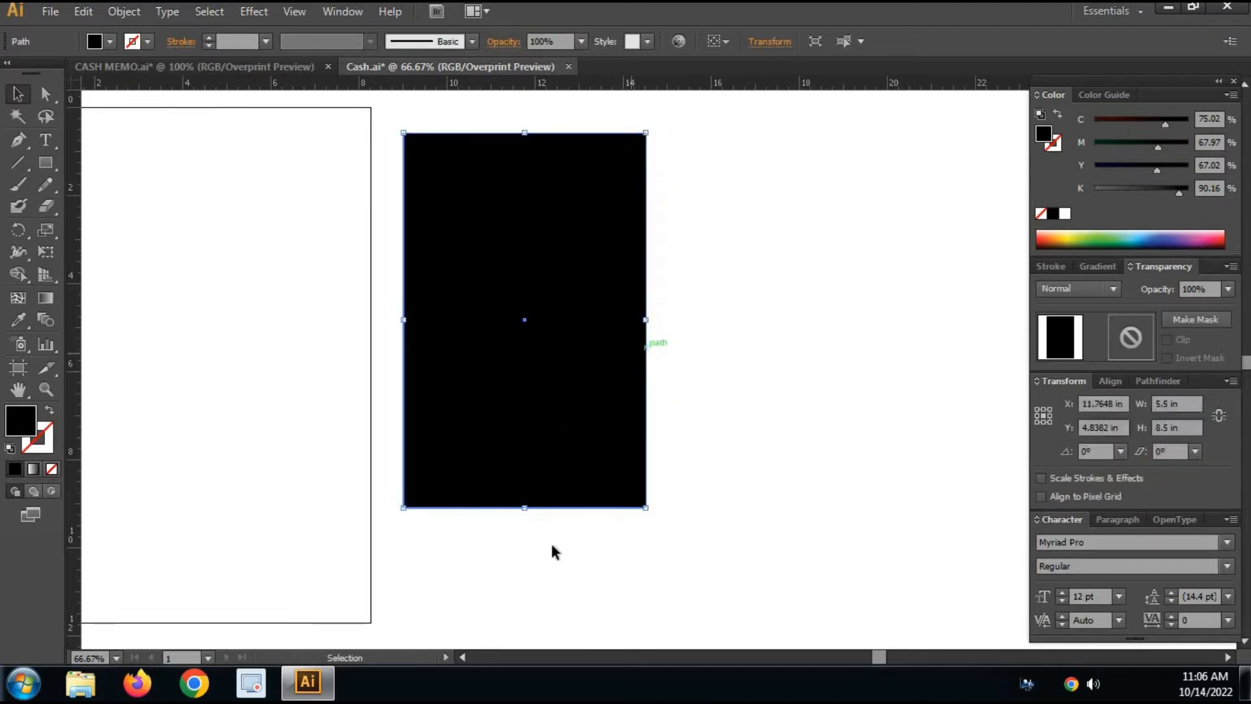
click(51, 415)
click(909, 391)
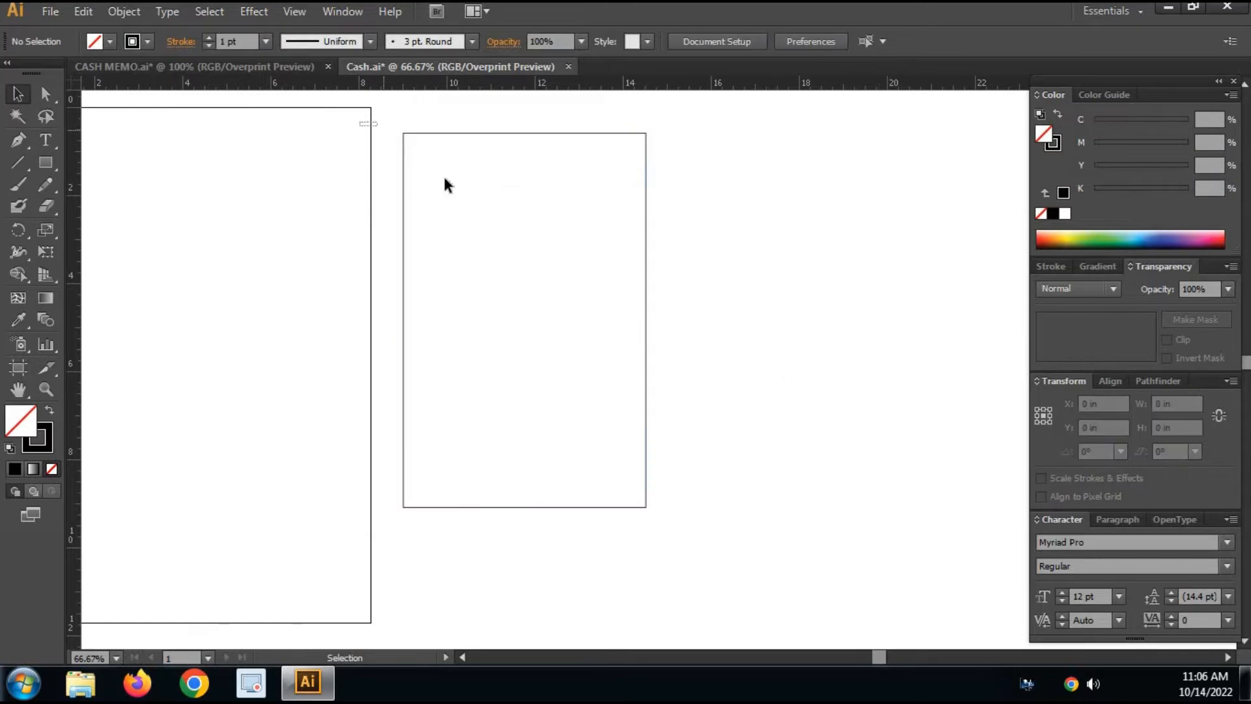
Draw a header rectangle across the full width of the outlined page from its upper corner, about 5.5 by 1.67 in.
drag(445, 178, 688, 313)
drag(731, 402, 784, 441)
mouse_move(302, 117)
mouse_down()
mouse_move(886, 425)
mouse_move(906, 422)
mouse_up()
drag(948, 377, 788, 566)
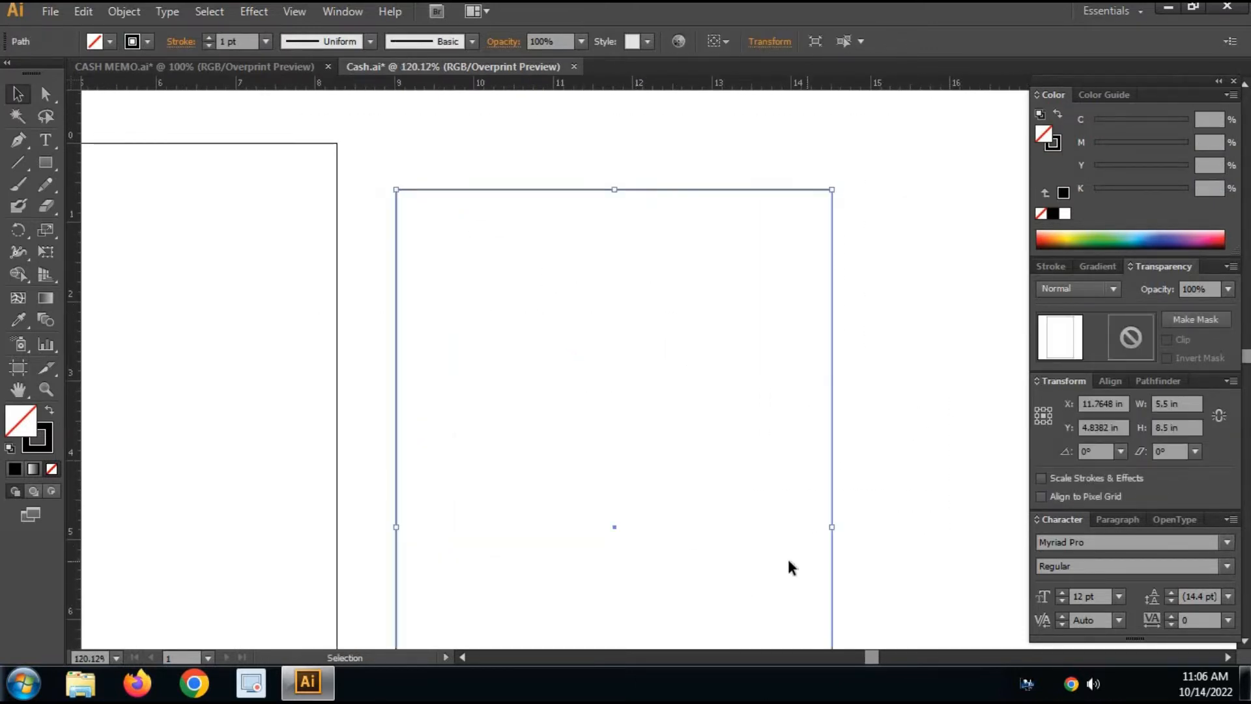
drag(886, 556, 844, 507)
click(921, 525)
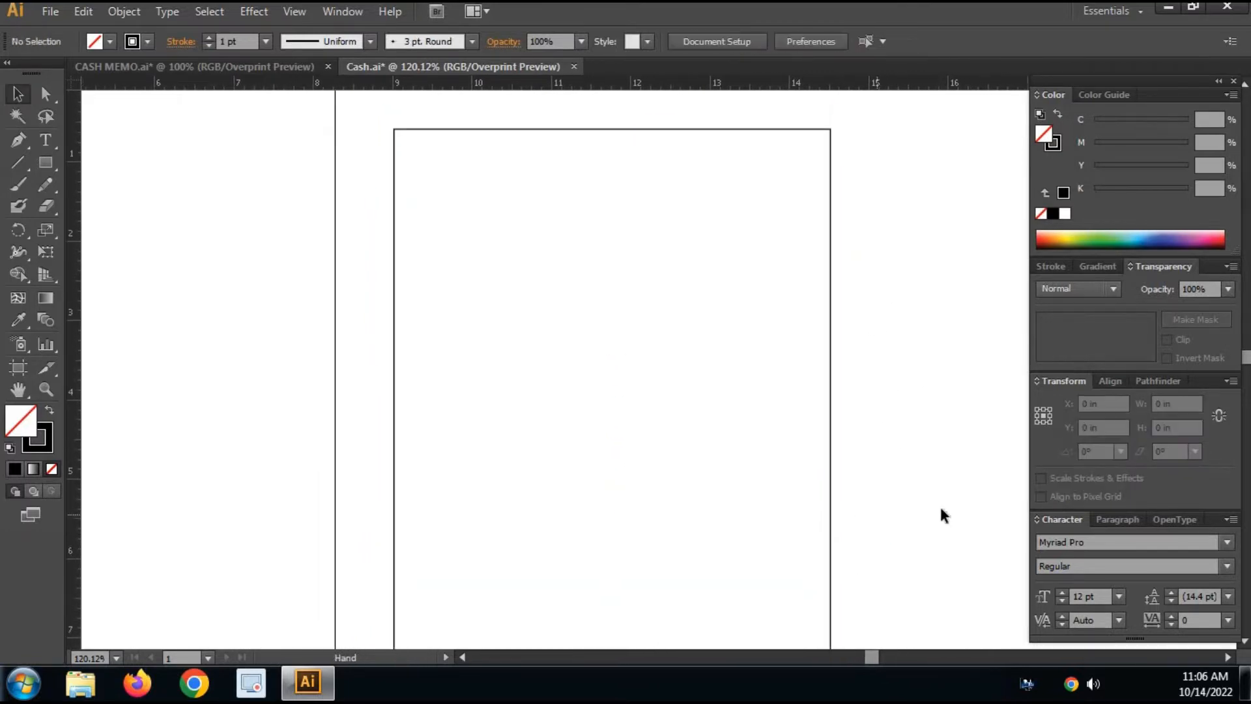
drag(389, 223, 376, 264)
drag(317, 159, 909, 550)
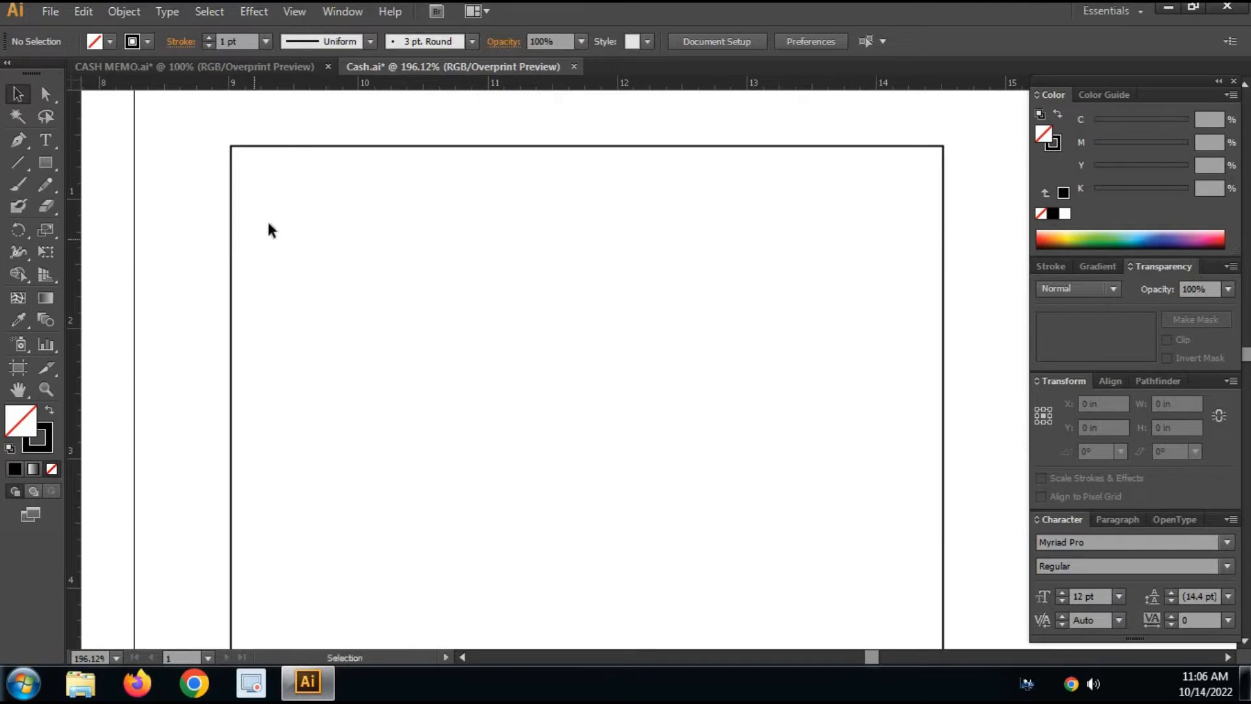
click(42, 167)
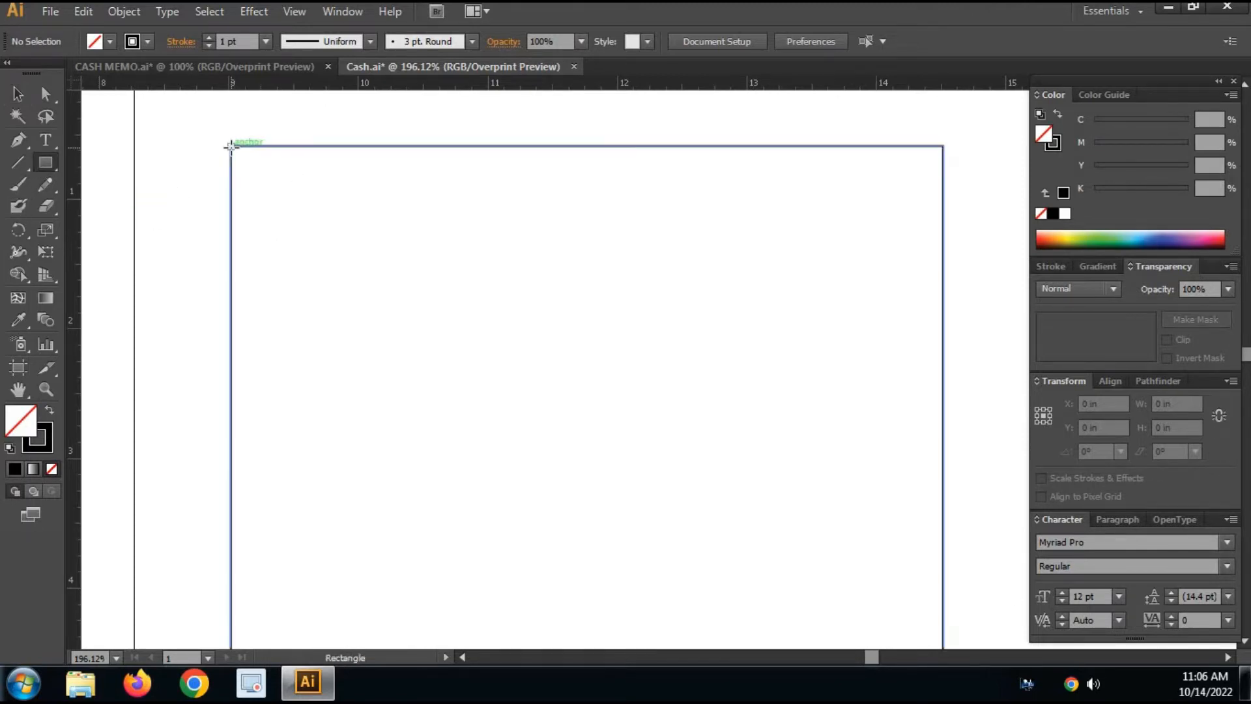
drag(231, 146, 401, 197)
drag(555, 276, 943, 362)
key(v)
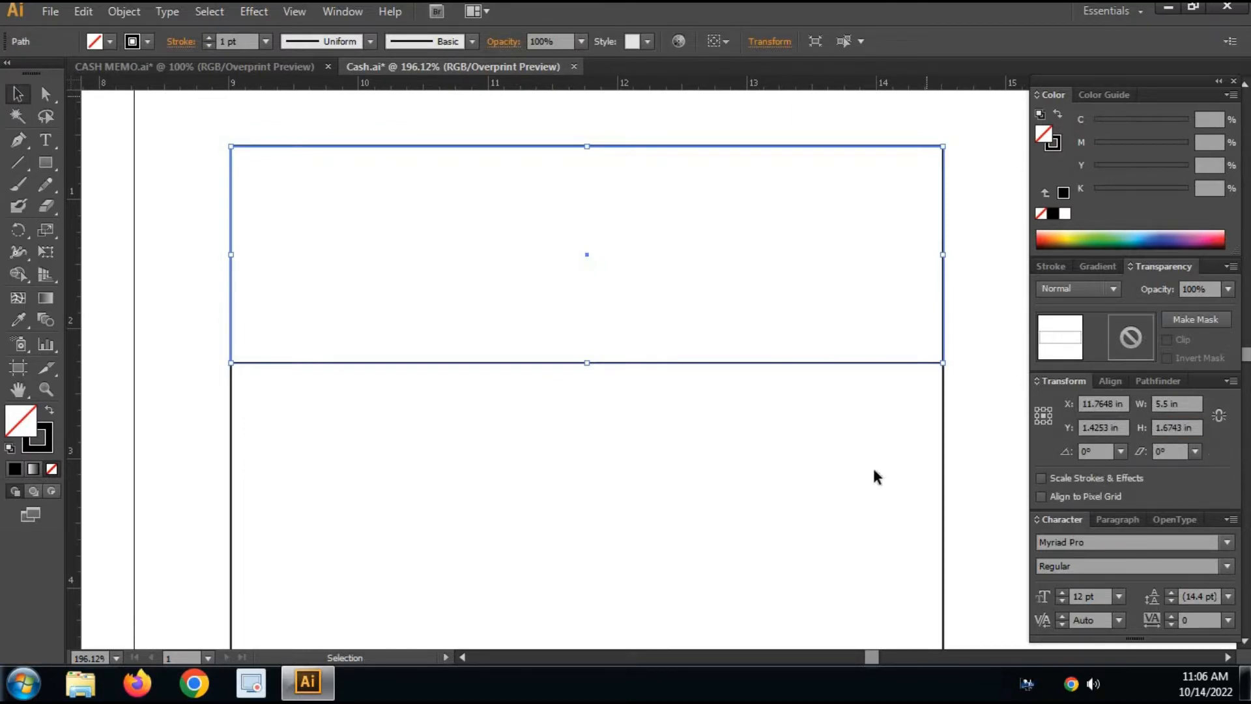
Set the header rectangle's height to 1.8 in and align its upper edge with the top of the page outline.
click(1176, 427)
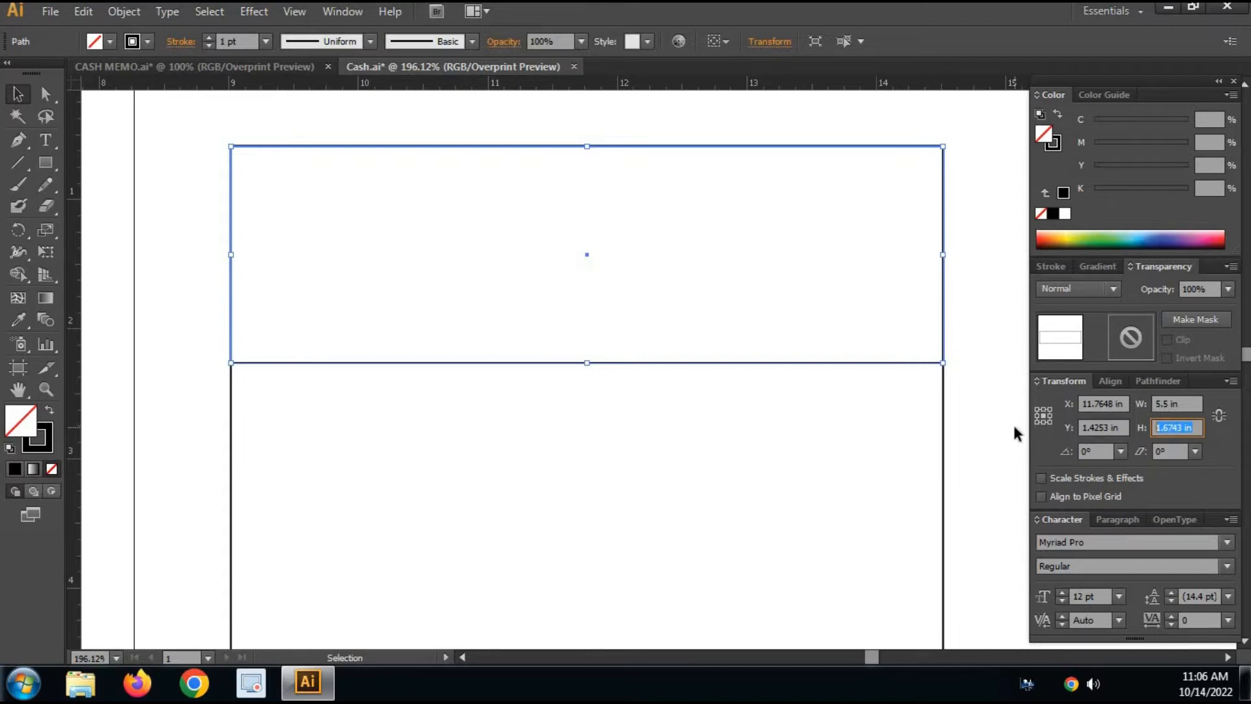
text(18)
key(Return)
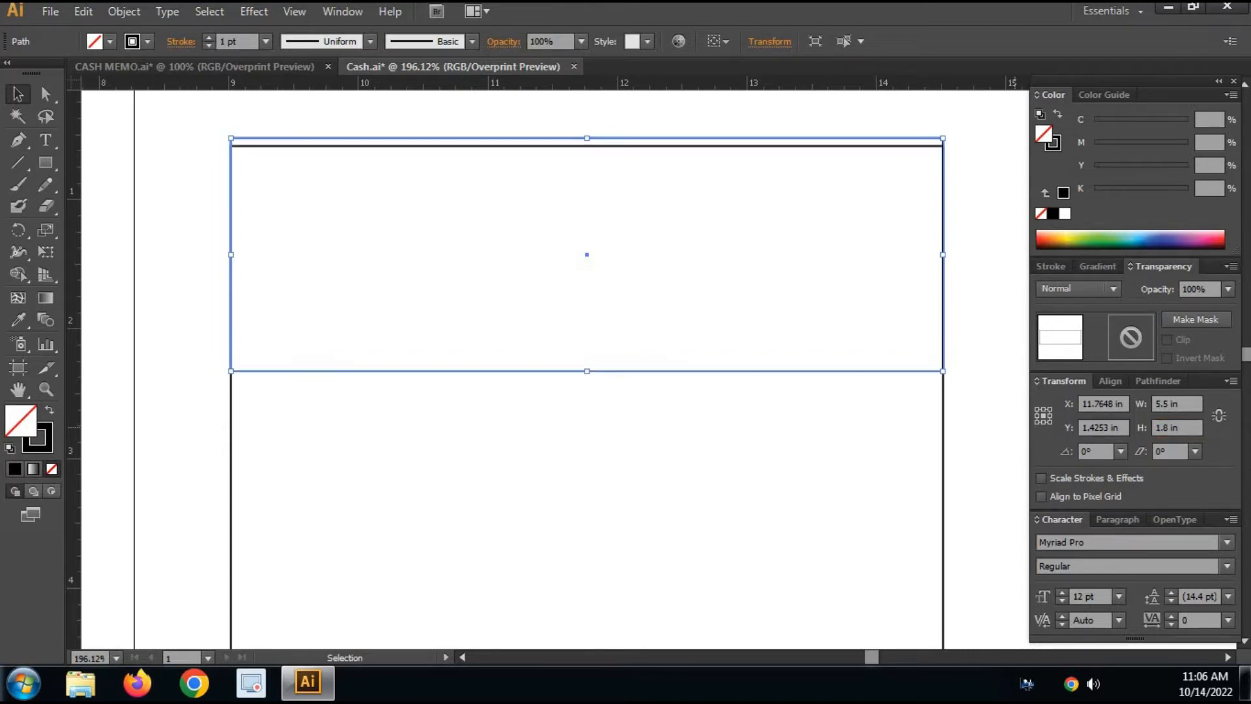
drag(365, 138, 365, 148)
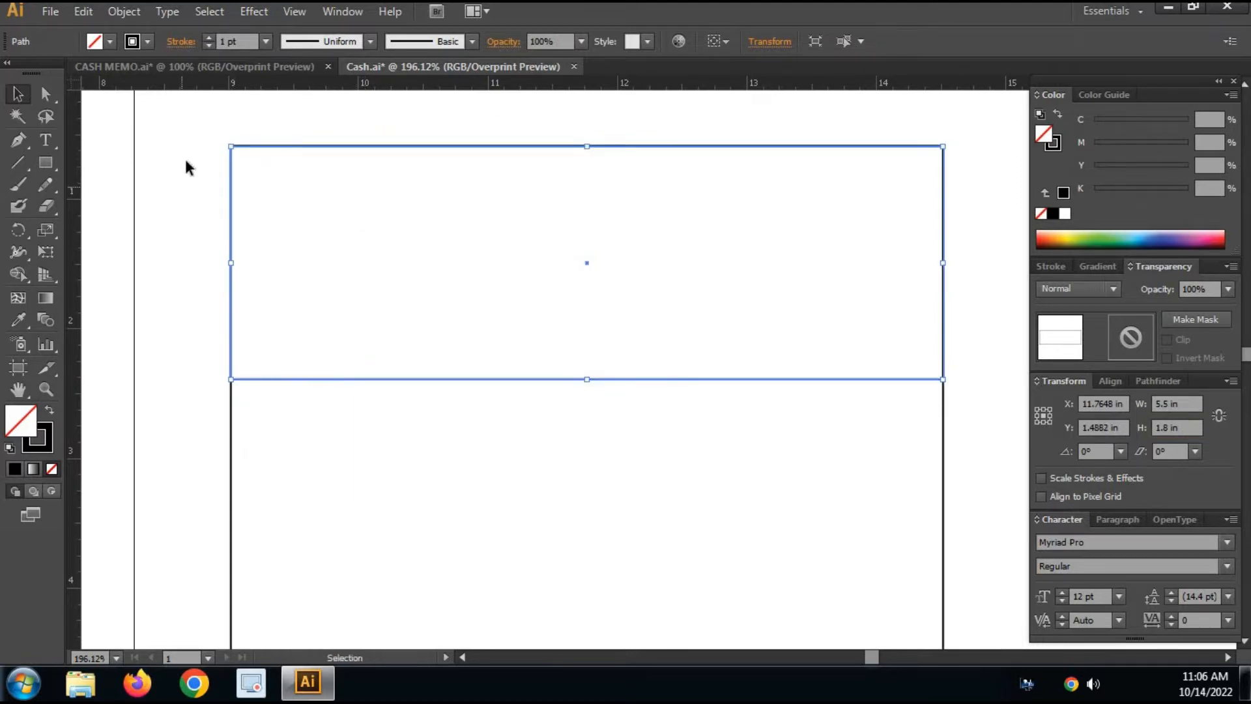
drag(187, 125, 974, 186)
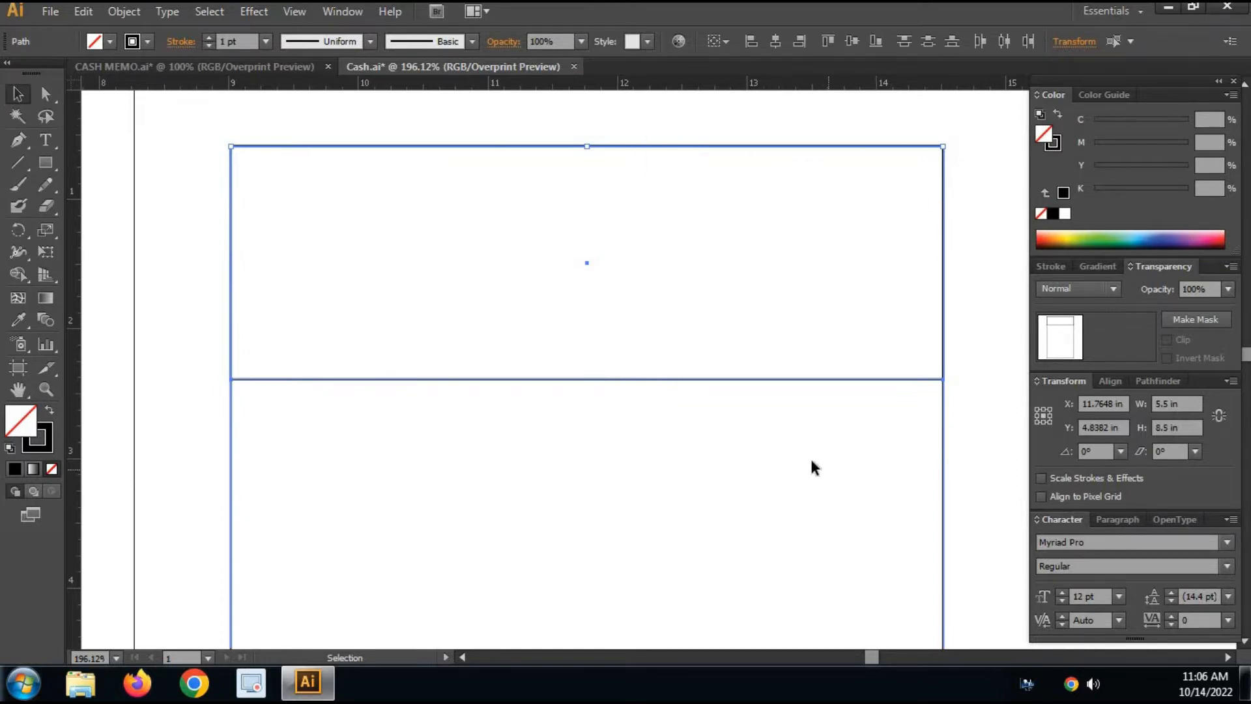
click(643, 411)
Duplicate the header rectangle in place and shorten the copy from its lower edge to a strip 0.5 in high.
click(642, 378)
key(a)
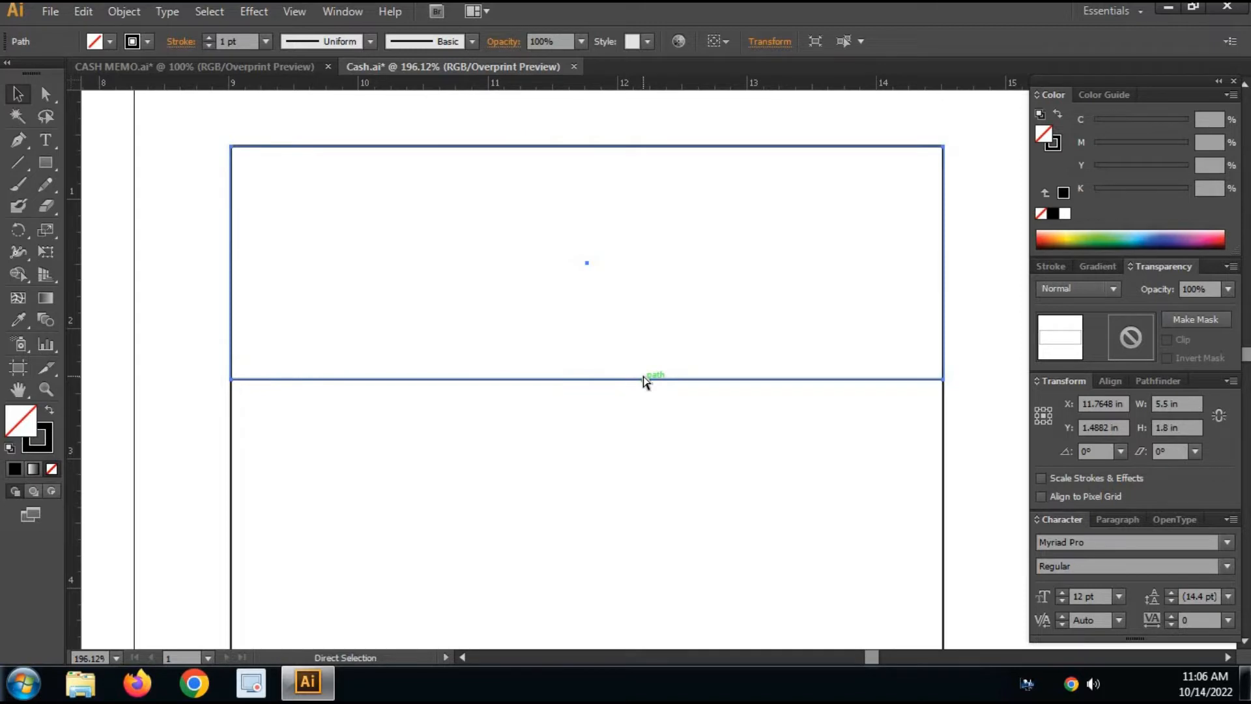
key(v)
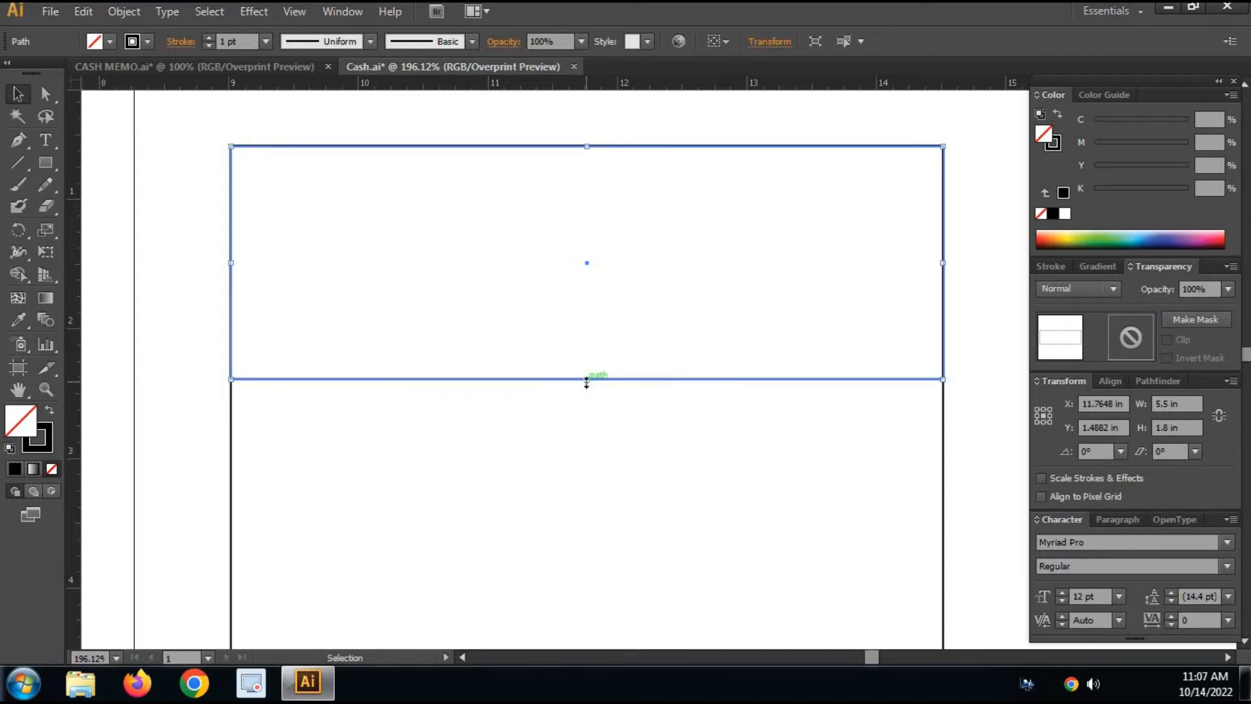
drag(587, 382, 584, 209)
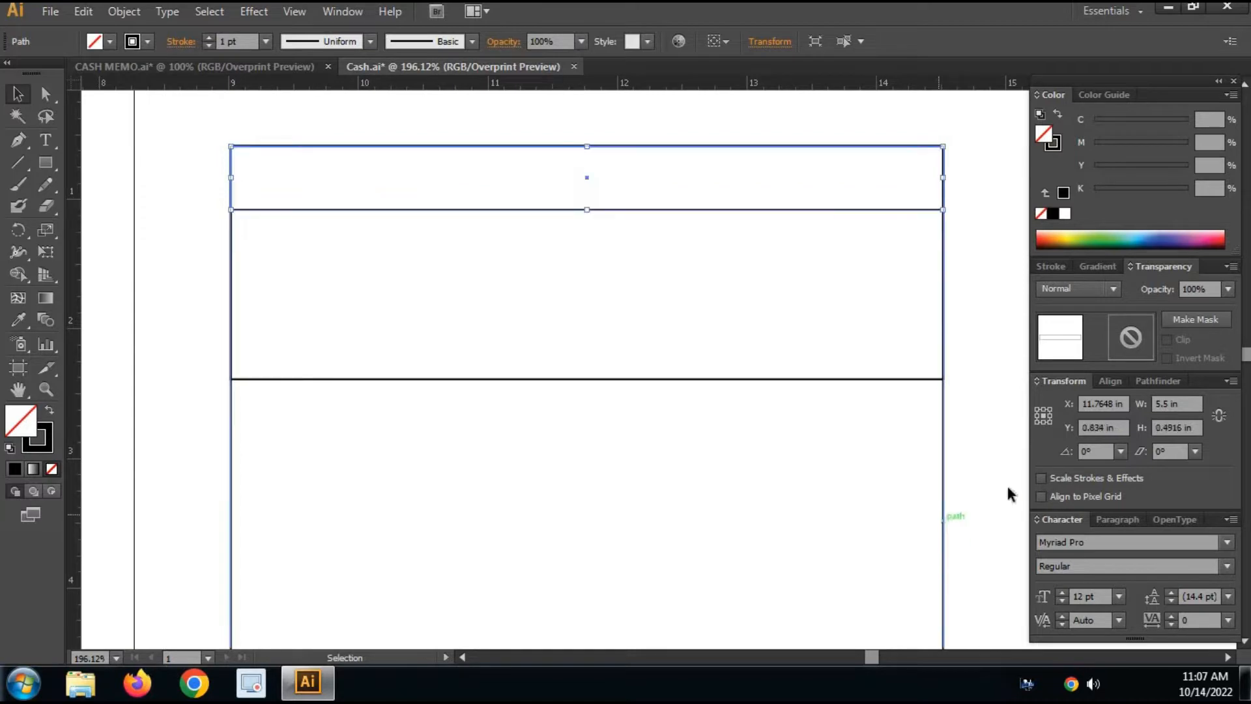
click(1193, 426)
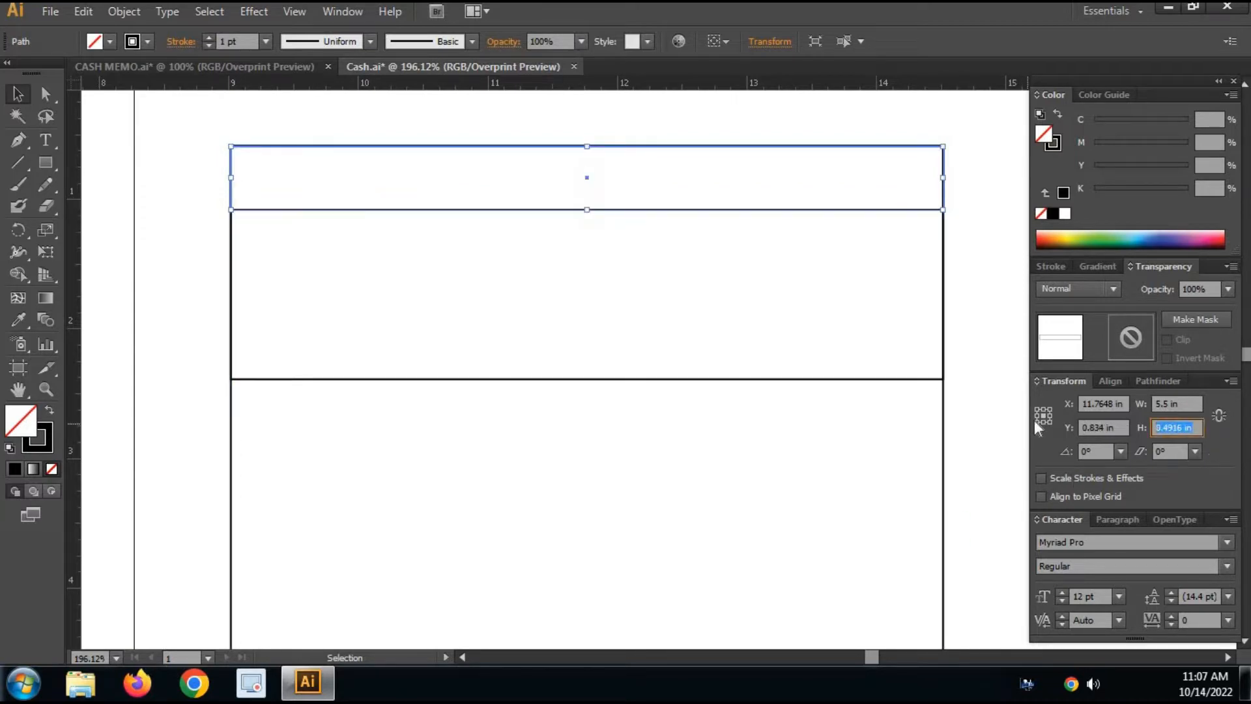
text(.5)
key(Return)
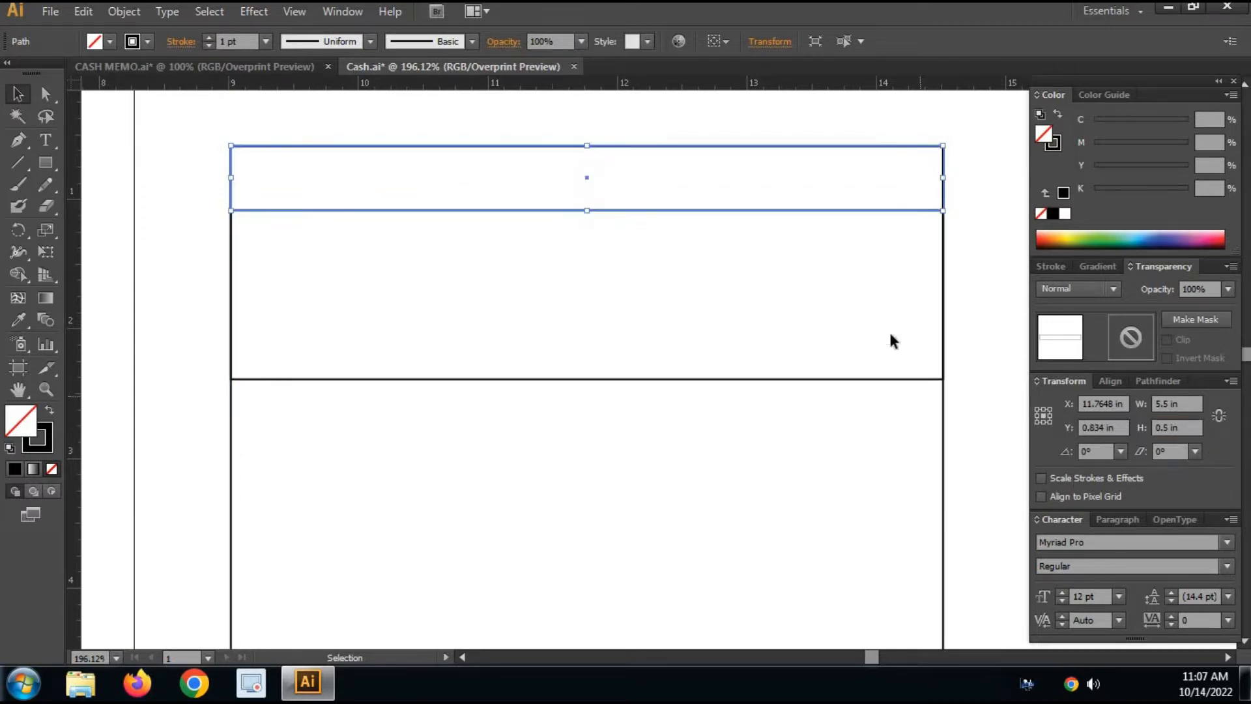
Align the upper edge of the 0.5 in strip exactly with the top of the page outline.
click(959, 241)
drag(817, 134, 978, 278)
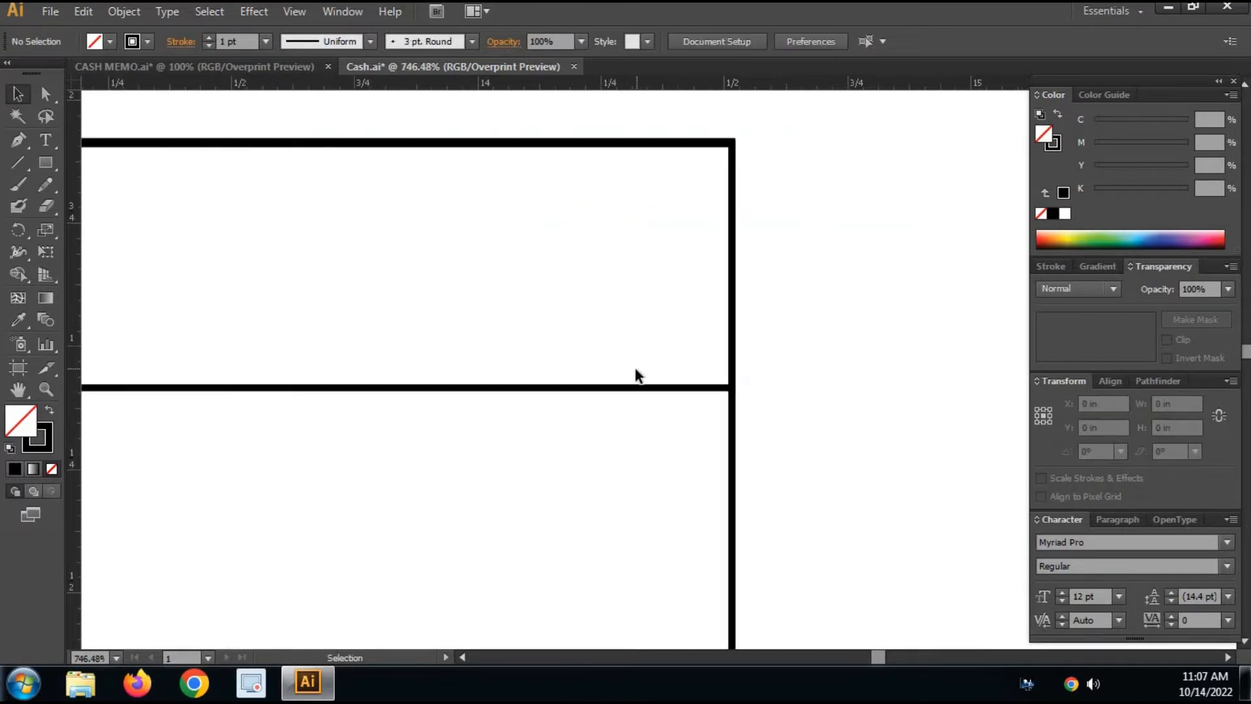
click(634, 388)
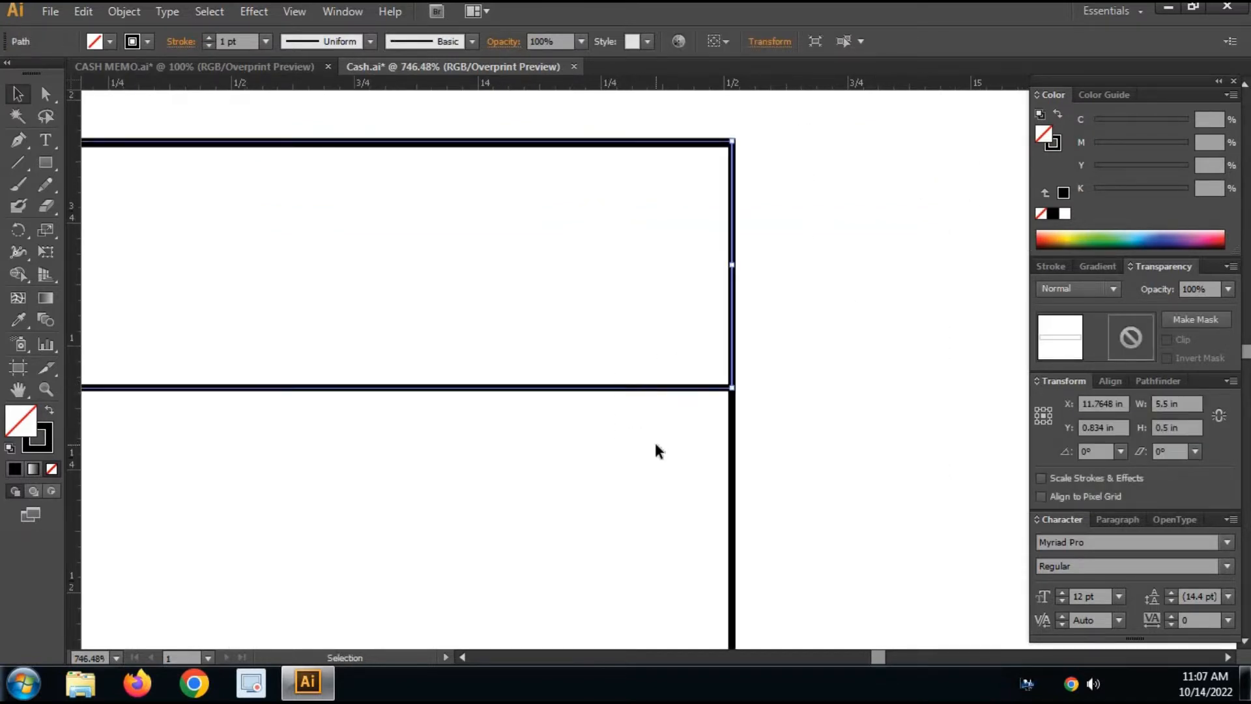
key(ctrl+minus)
key(ctrl+minus)
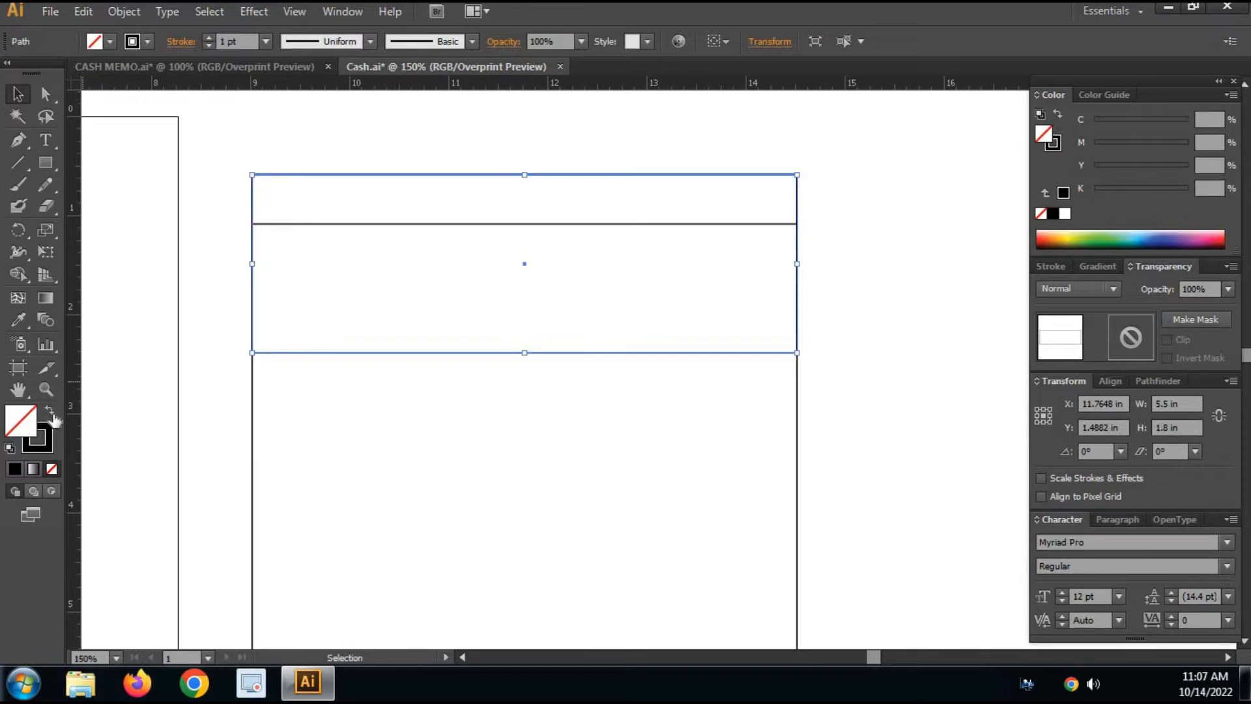
Fill the 1.8 in header rectangle with dark blue, C 100, M 80, Y 0, K 52, and no stroke.
click(51, 412)
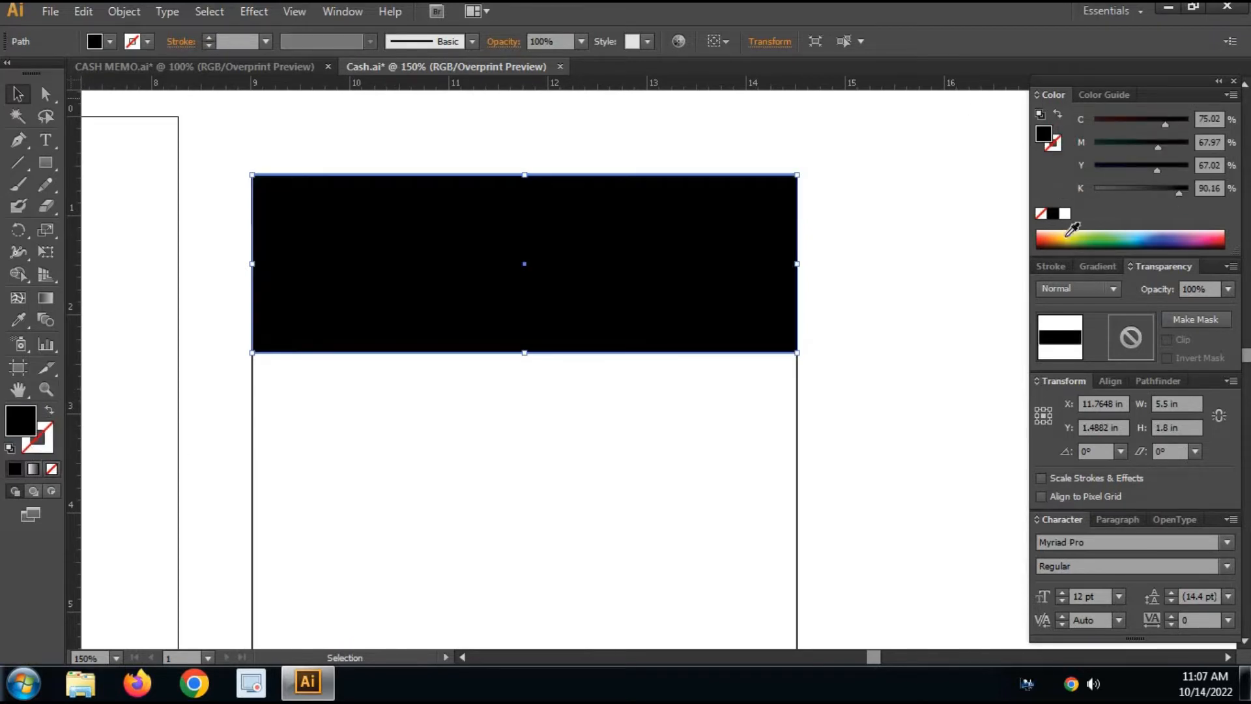
click(1065, 215)
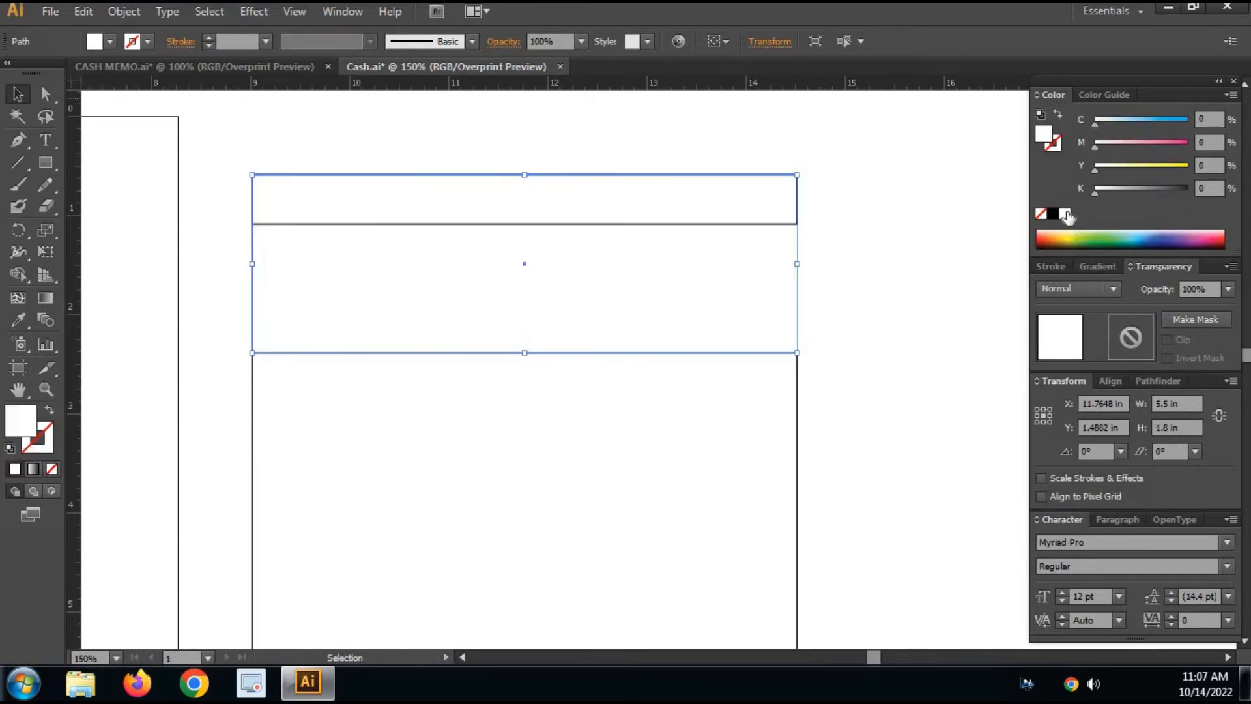
click(1187, 121)
click(1171, 142)
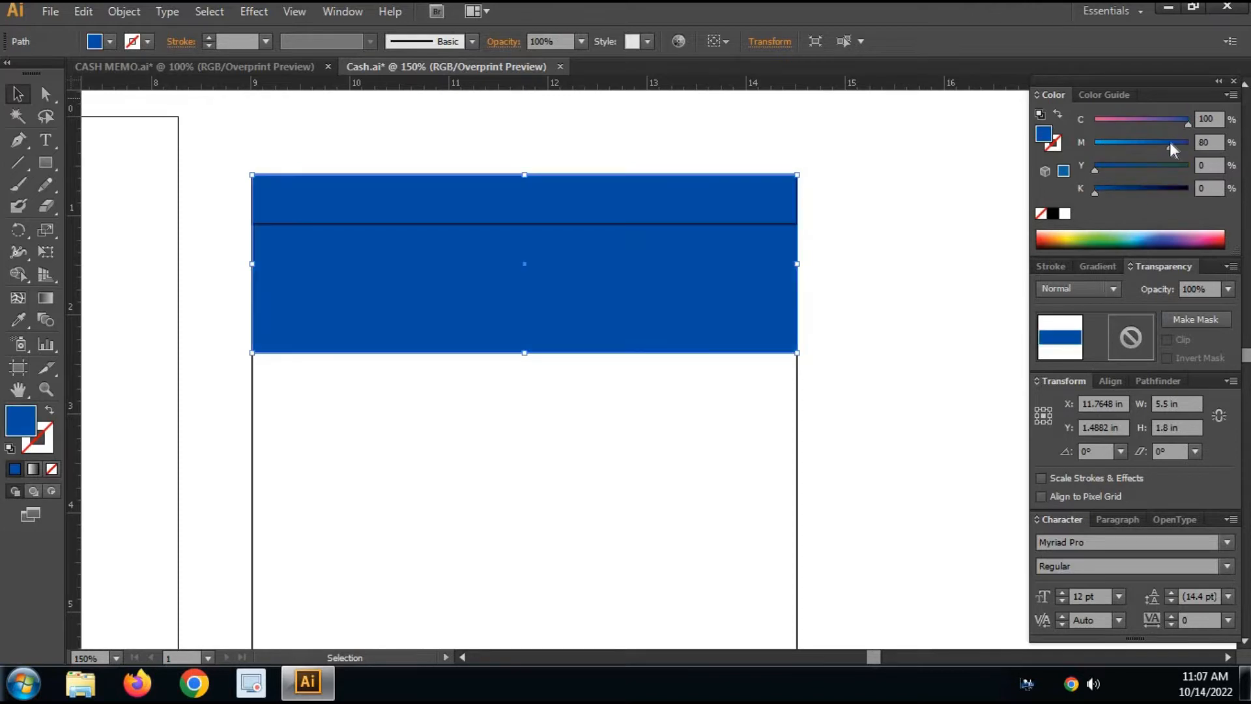
drag(1163, 193, 1145, 194)
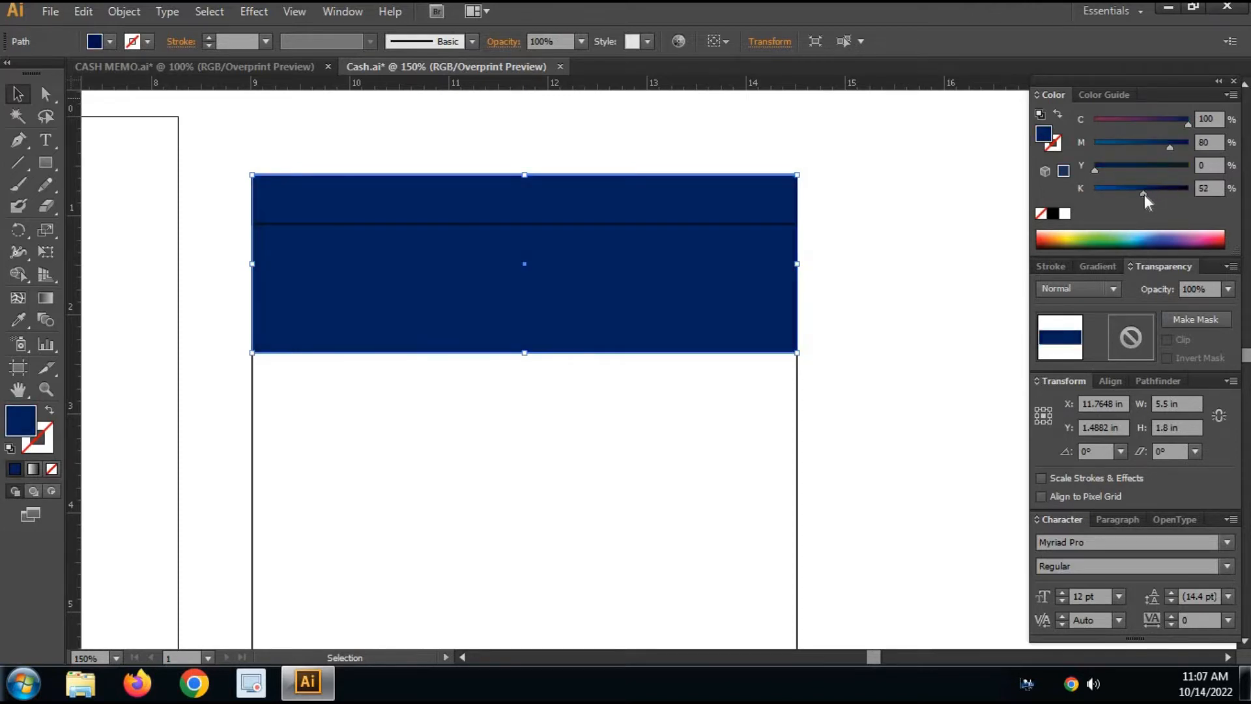
Fill the 0.5 in strip above the blue header with dark grey, C 0, M 0, Y 0, K 72, and no stroke.
click(525, 224)
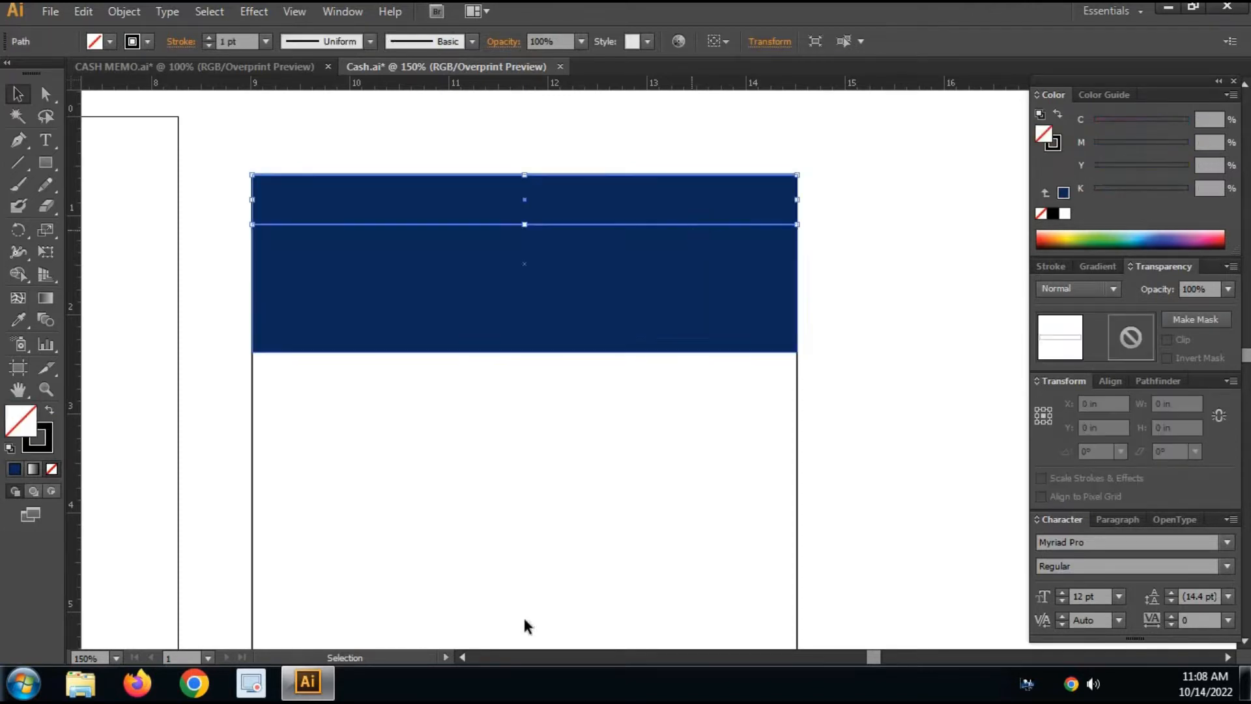
click(1058, 141)
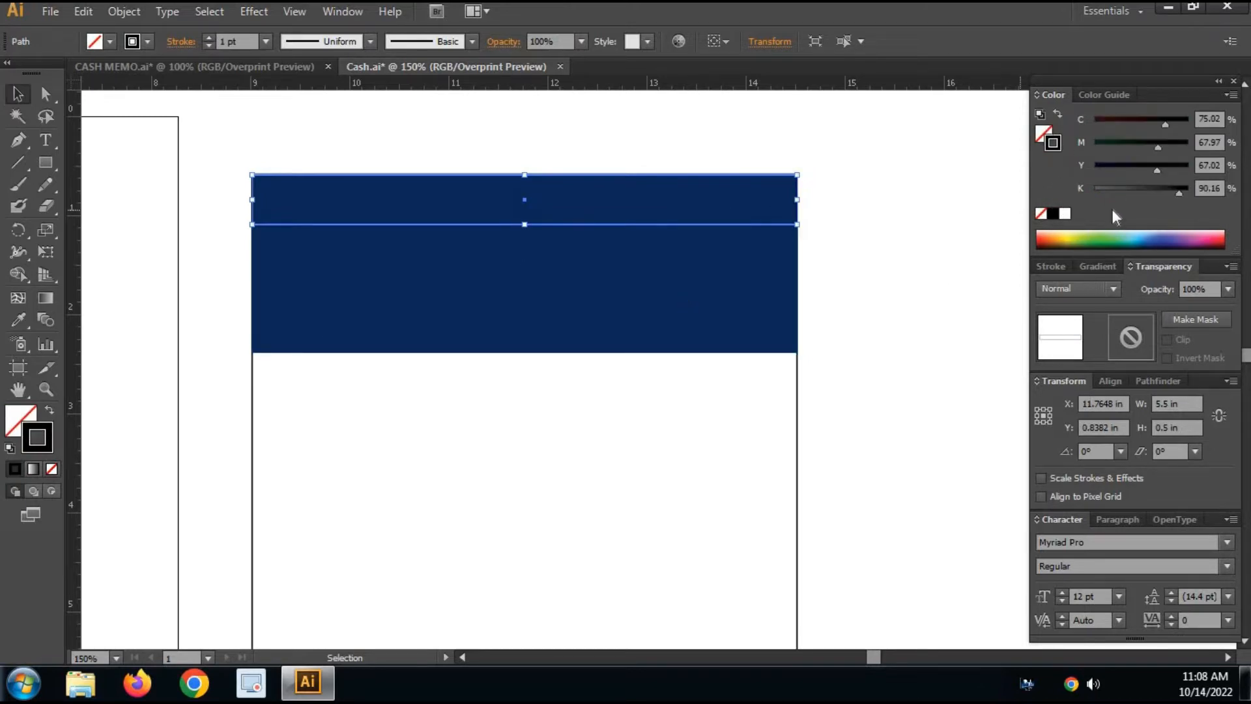
click(1065, 214)
click(1169, 190)
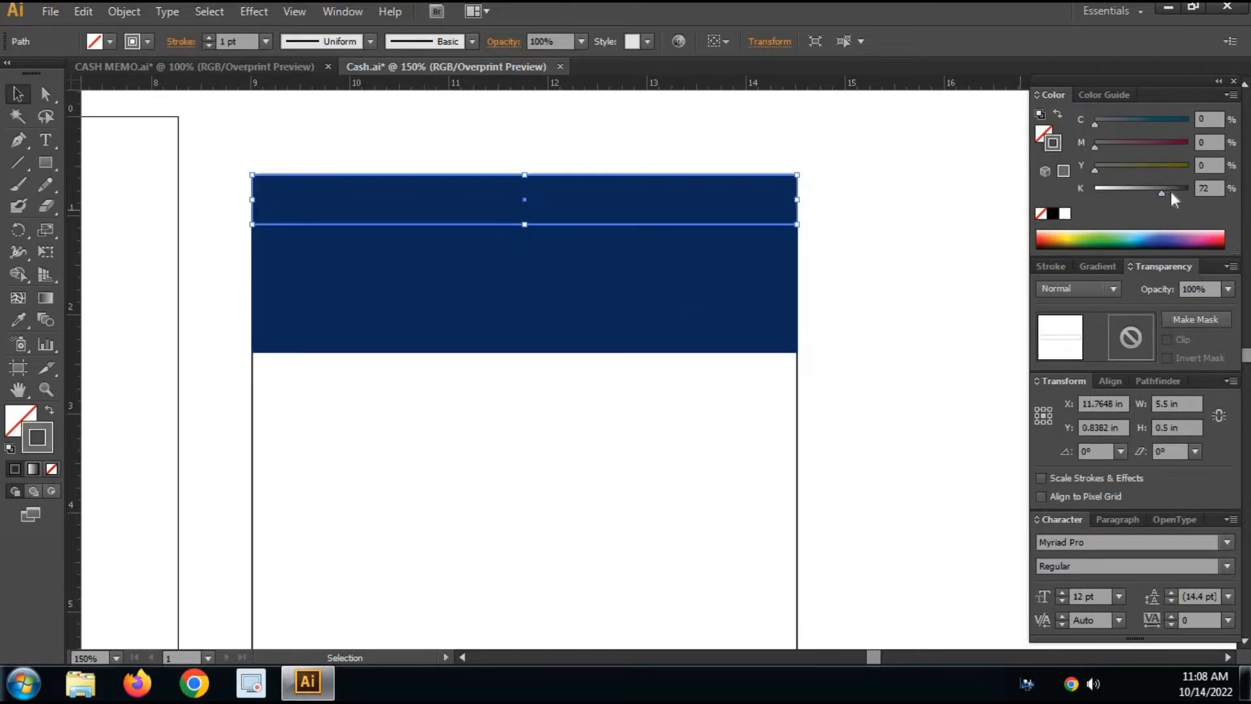
click(49, 412)
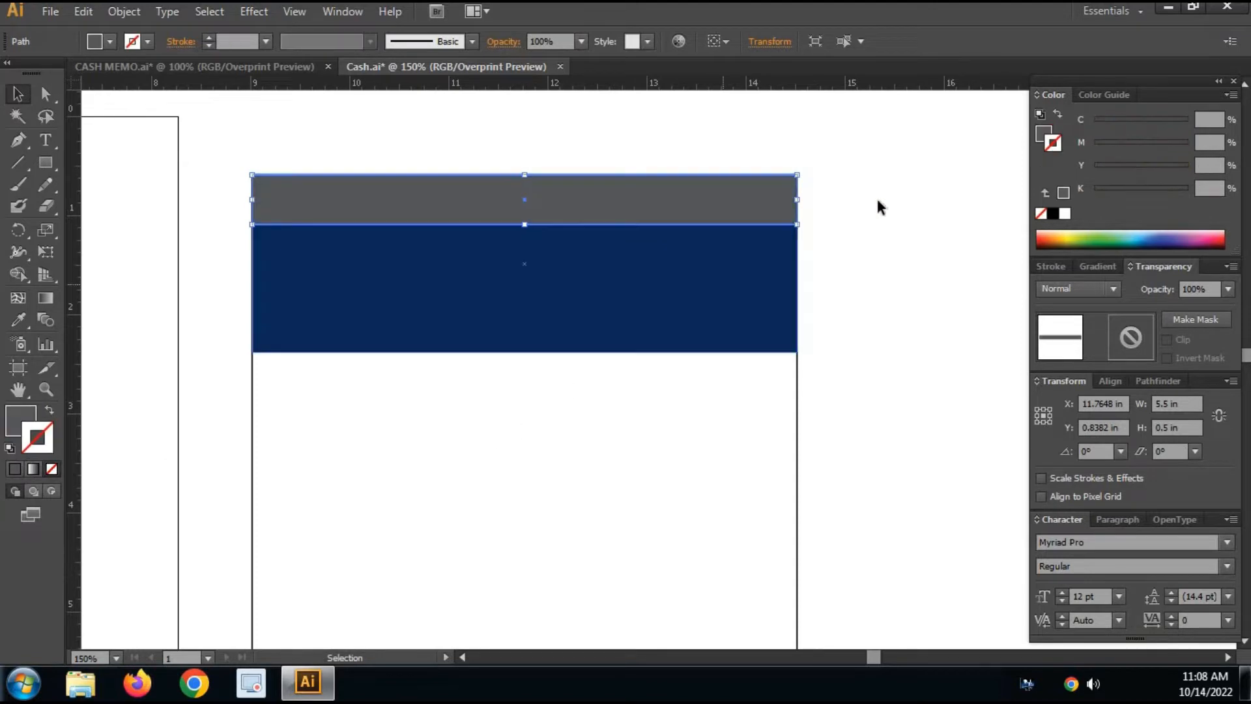
click(851, 251)
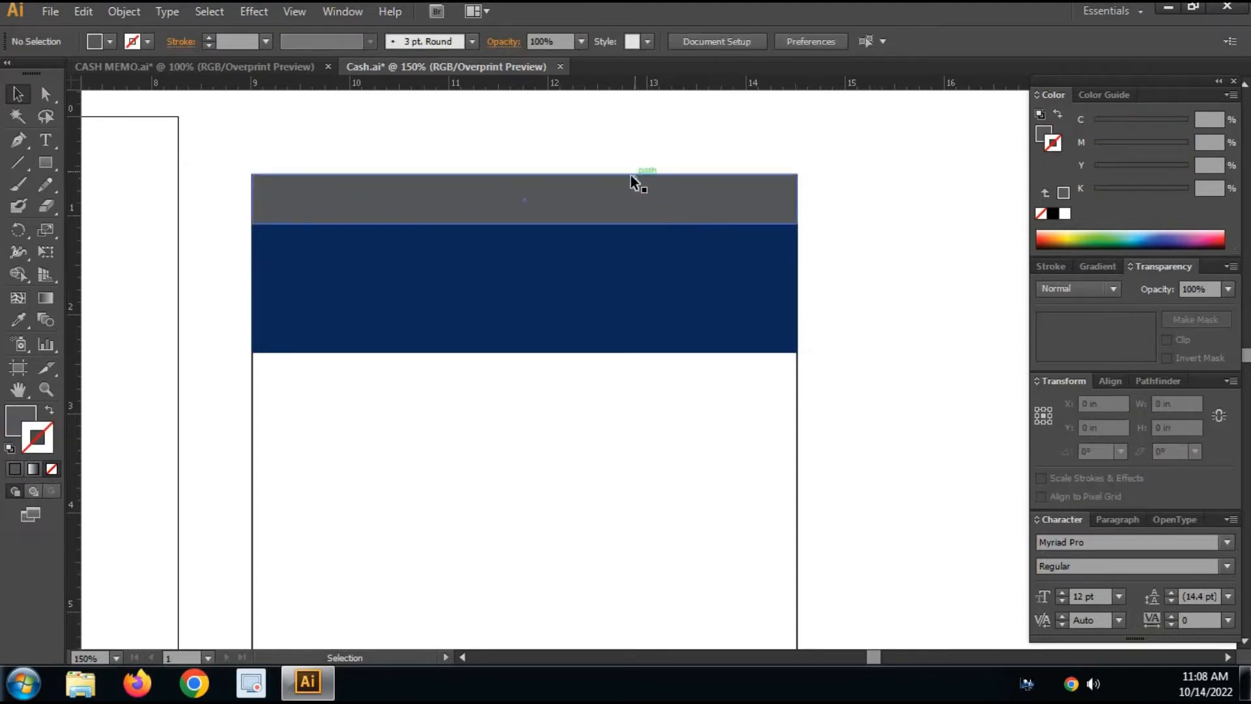
Draw a dark grey rectangle about 1.37 × 1.89 in from the header's upper edge to slightly below the blue band, near its right end.
key(m)
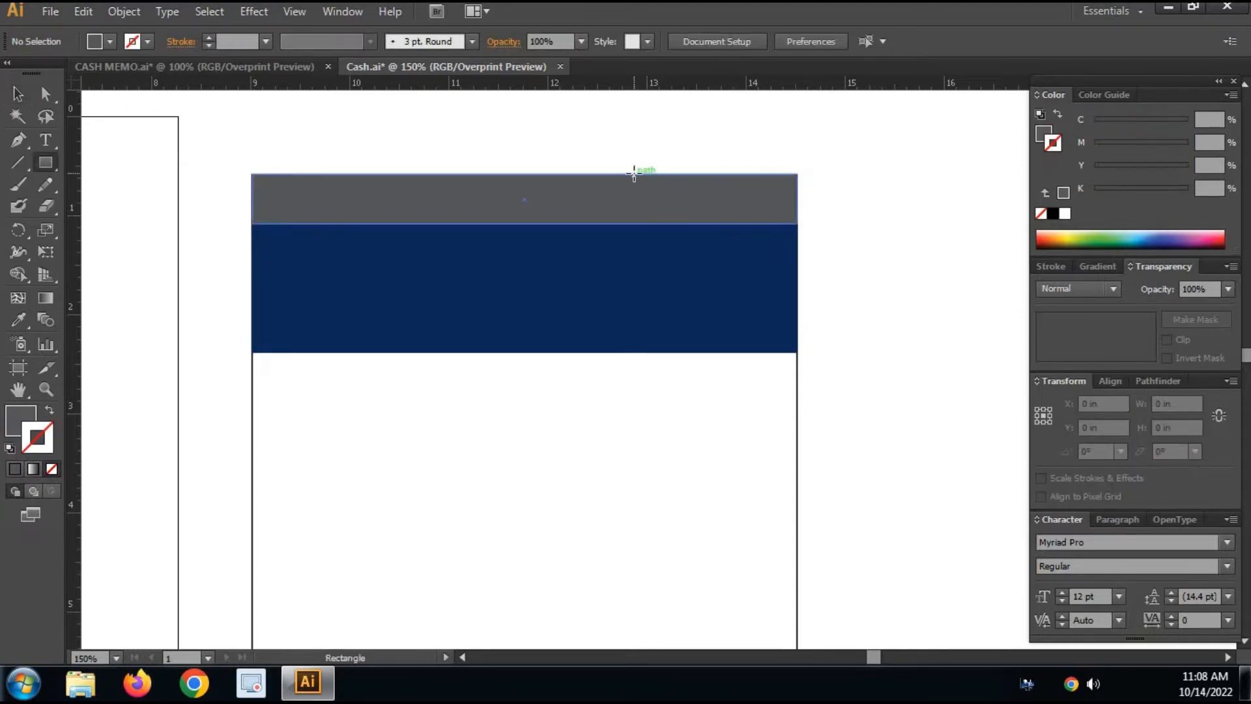
drag(634, 174, 697, 305)
mouse_move(712, 352)
mouse_down()
mouse_move(725, 388)
mouse_move(747, 397)
mouse_up()
key(Delete)
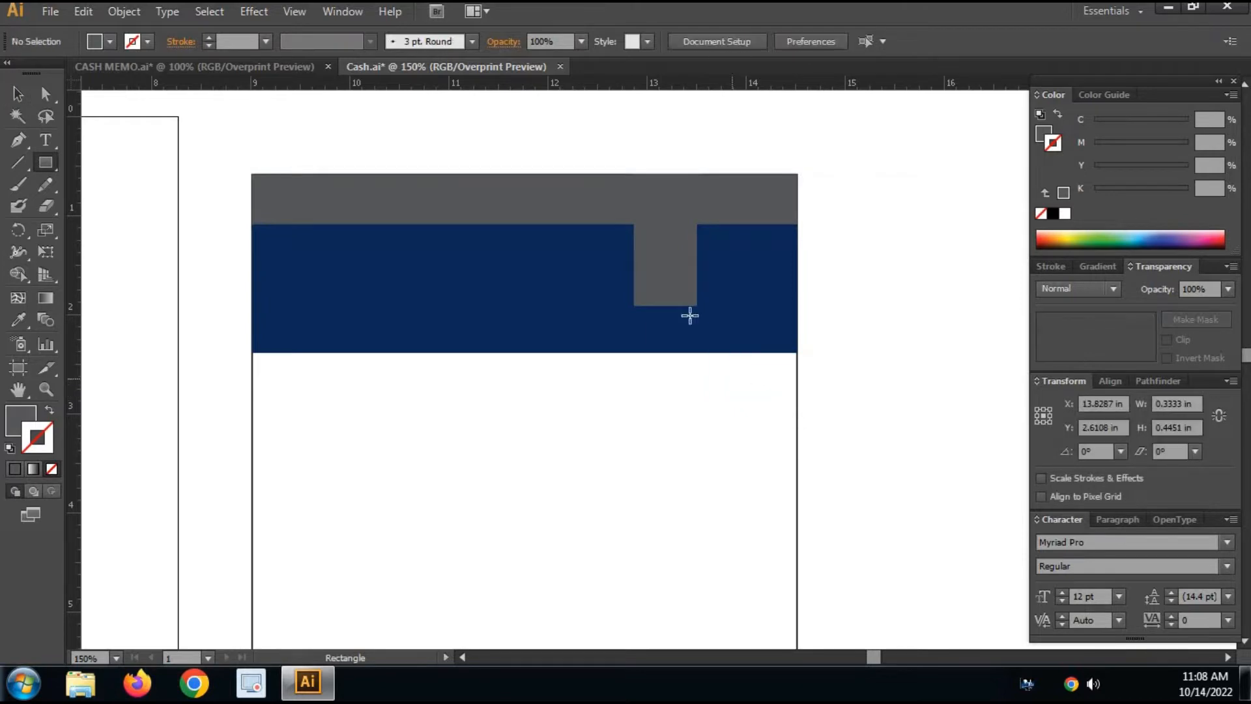
key(v)
click(676, 276)
drag(697, 307, 704, 335)
click(419, 511)
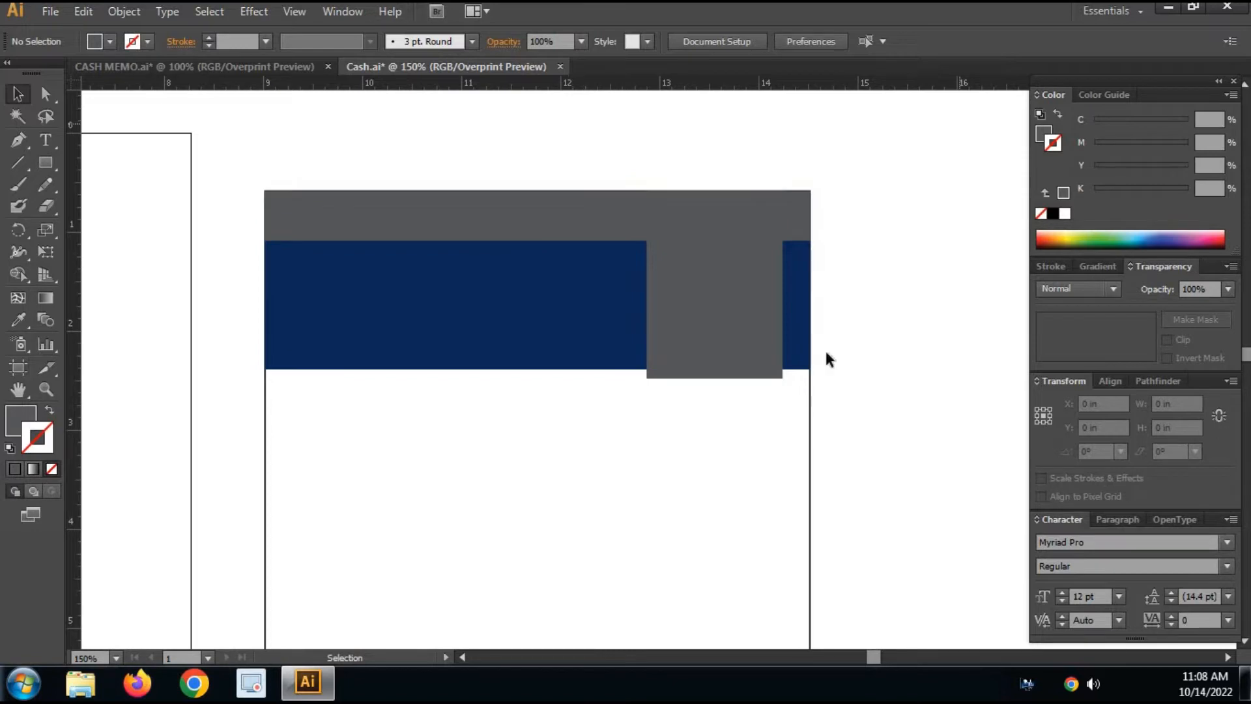
click(45, 140)
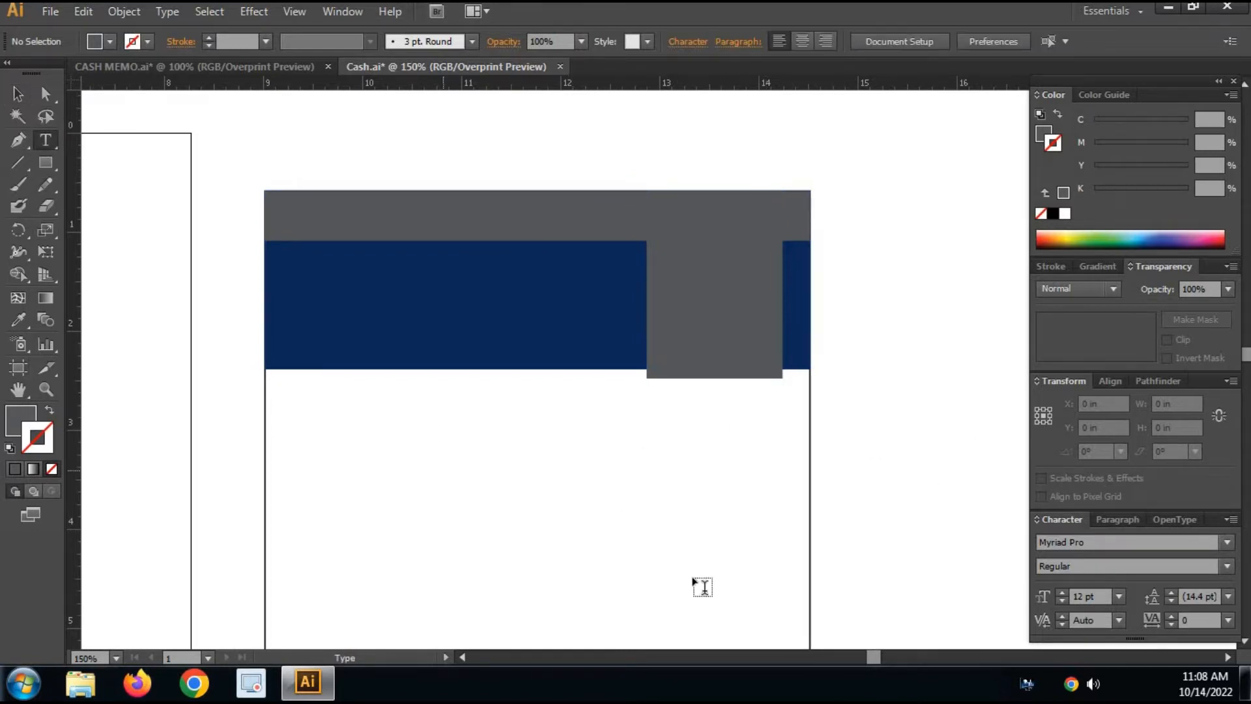
key(v)
scroll(760, 441, up, 1)
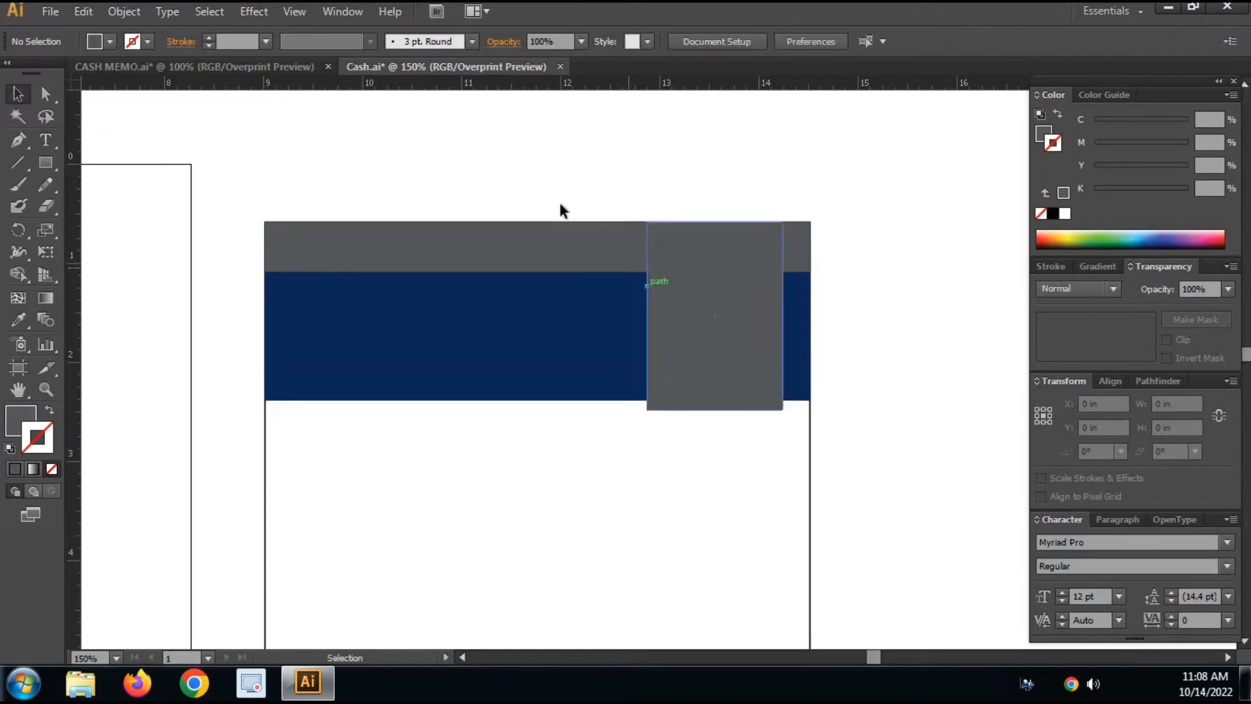
drag(559, 202, 916, 479)
click(916, 475)
key(space)
drag(559, 459, 559, 460)
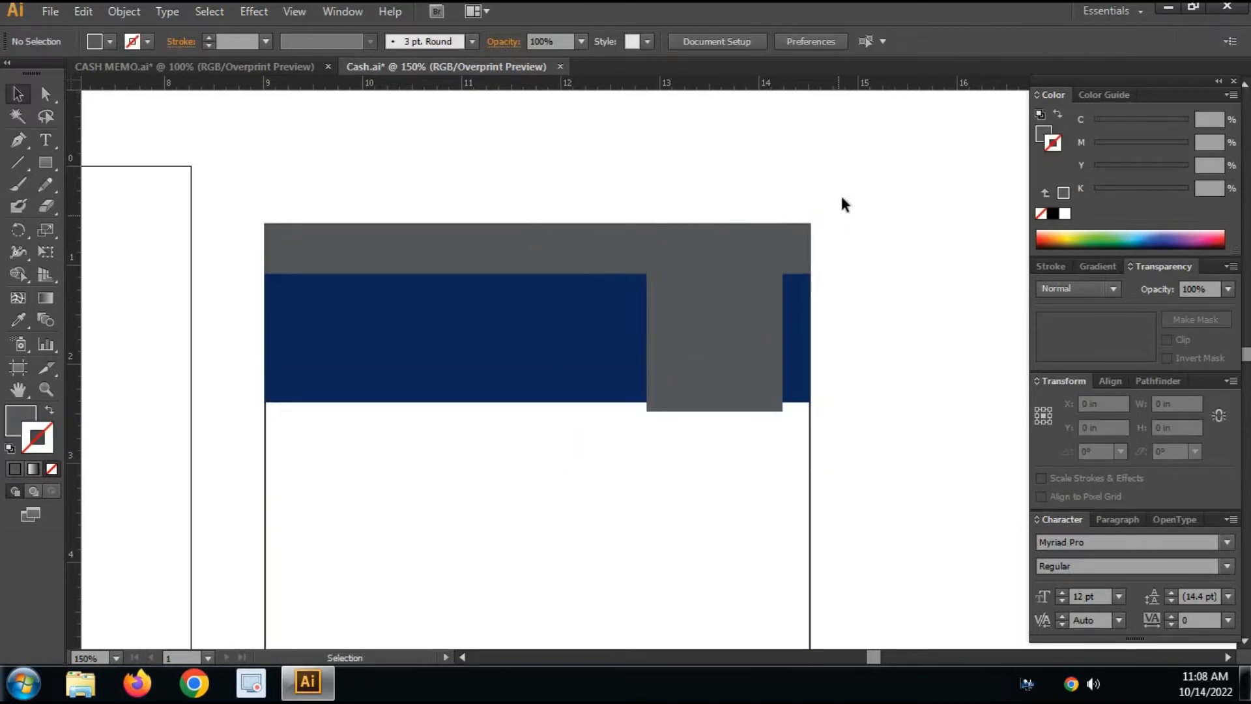
drag(841, 198, 545, 577)
click(544, 576)
click(715, 401)
click(707, 452)
drag(198, 125, 182, 481)
drag(147, 123, 196, 457)
key(space)
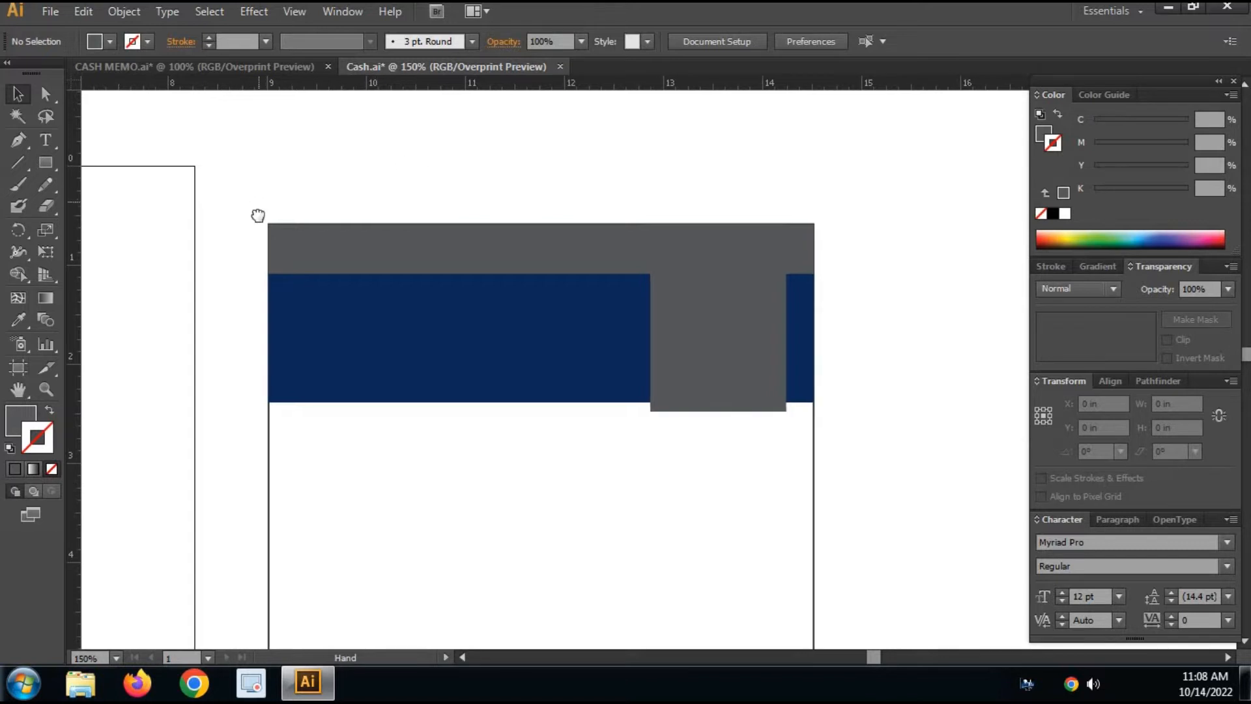
Paste the pen-nib logo with its ডিজাইন বাড়ি lettering, ungroup it and move it to the blank area right of the page.
drag(256, 215, 267, 305)
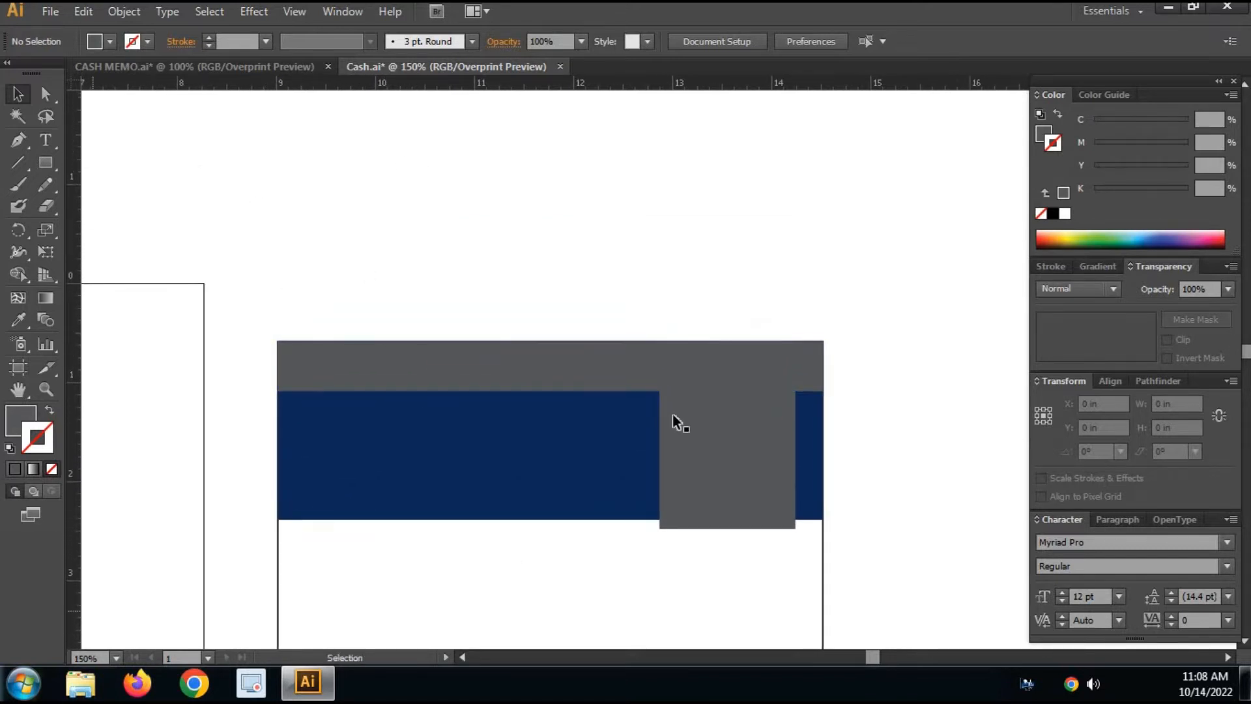
drag(558, 360, 573, 355)
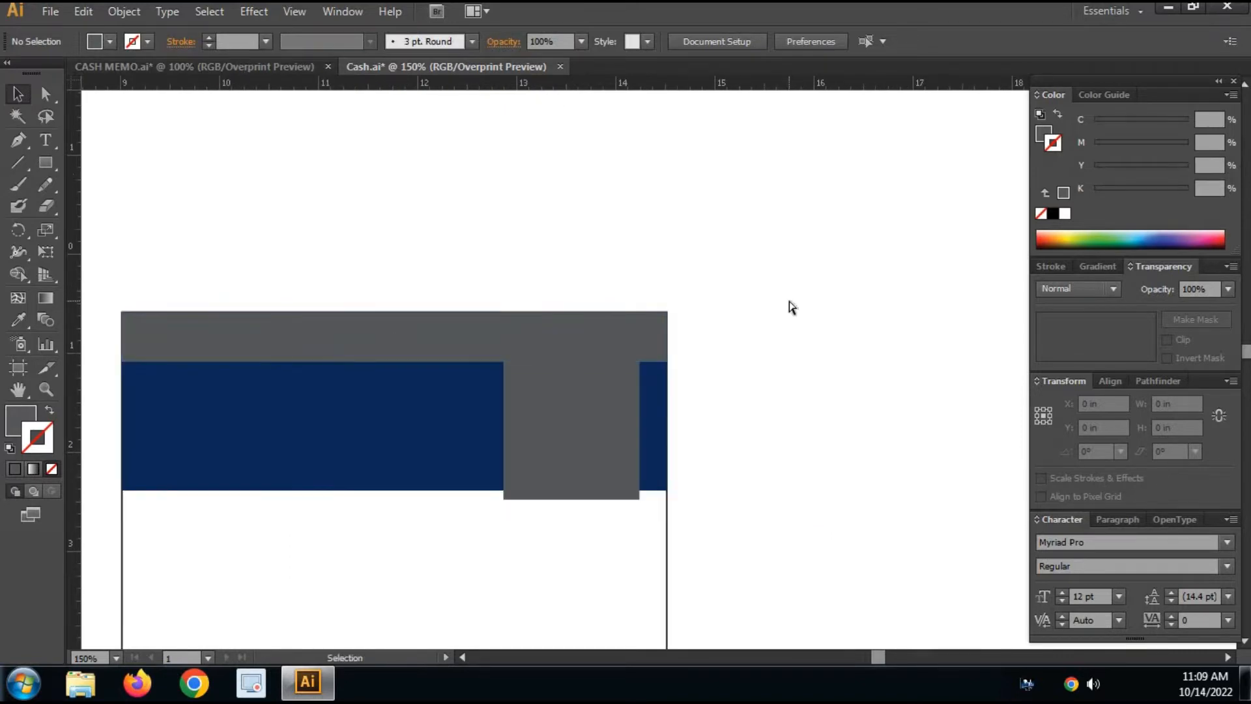
key(ctrl+v)
right_click(695, 315)
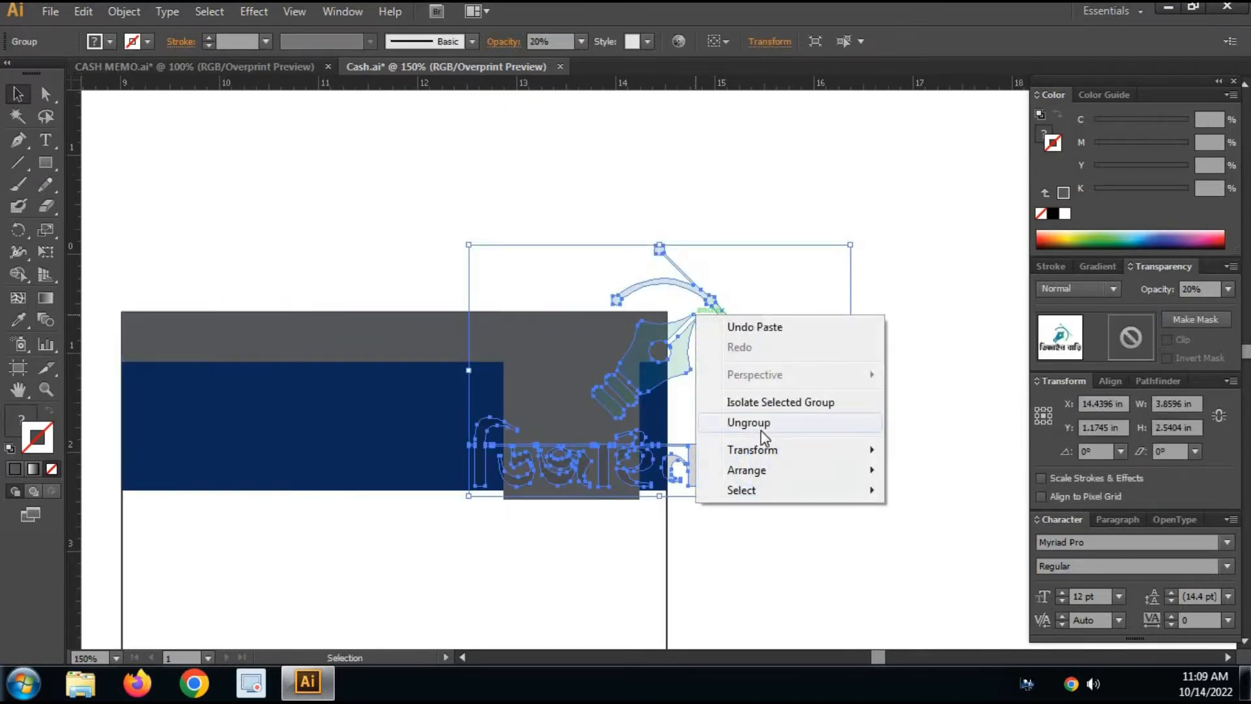
click(761, 427)
drag(768, 389, 844, 466)
drag(844, 466, 864, 328)
click(850, 424)
Fill the logo's black lettering with white and group it with the pen-nib symbol.
click(1041, 135)
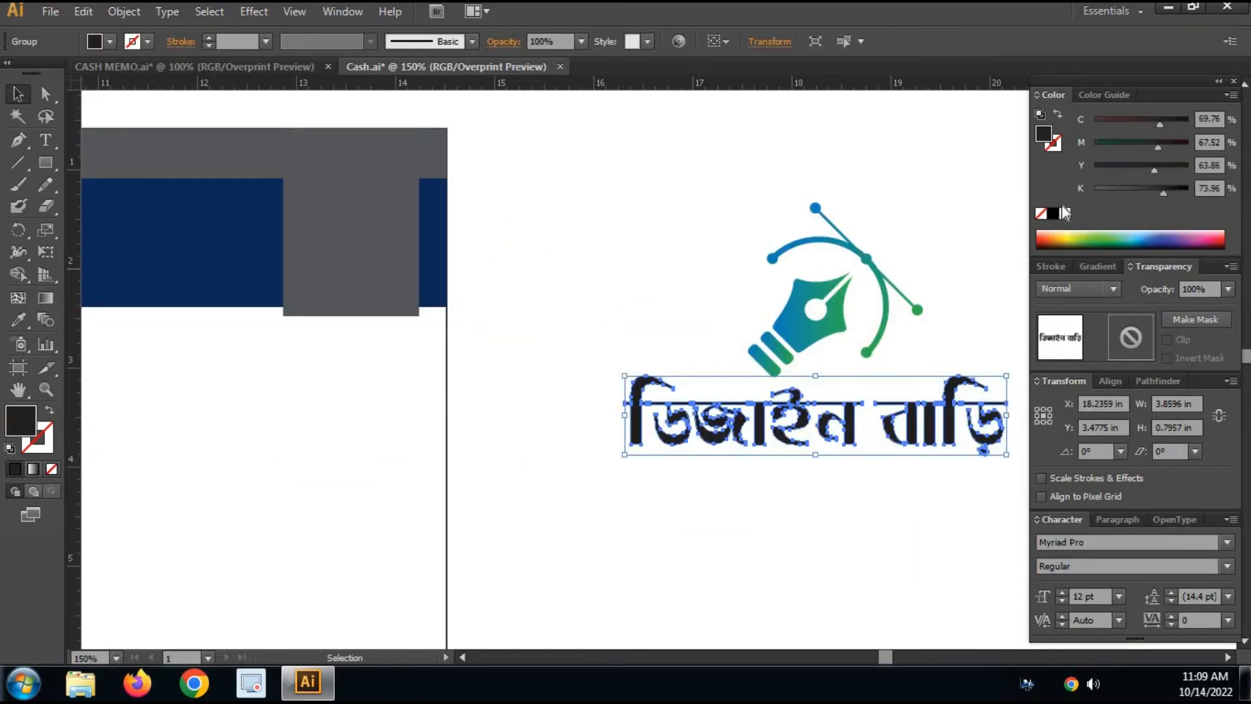
click(1065, 215)
drag(773, 508, 764, 506)
drag(614, 240, 1051, 495)
drag(972, 447, 973, 483)
click(878, 525)
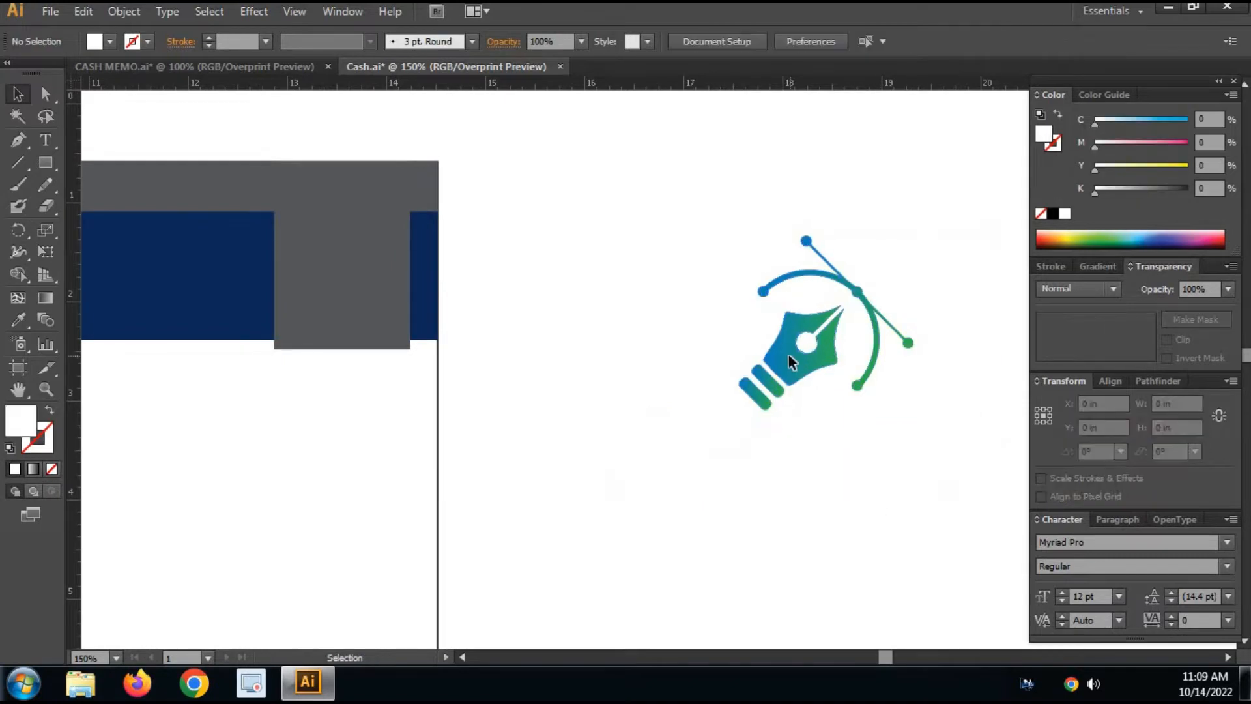
Scale the logo down to about 1.22 × 0.80 in and place it centred across the hanging grey rectangle.
drag(789, 349, 702, 216)
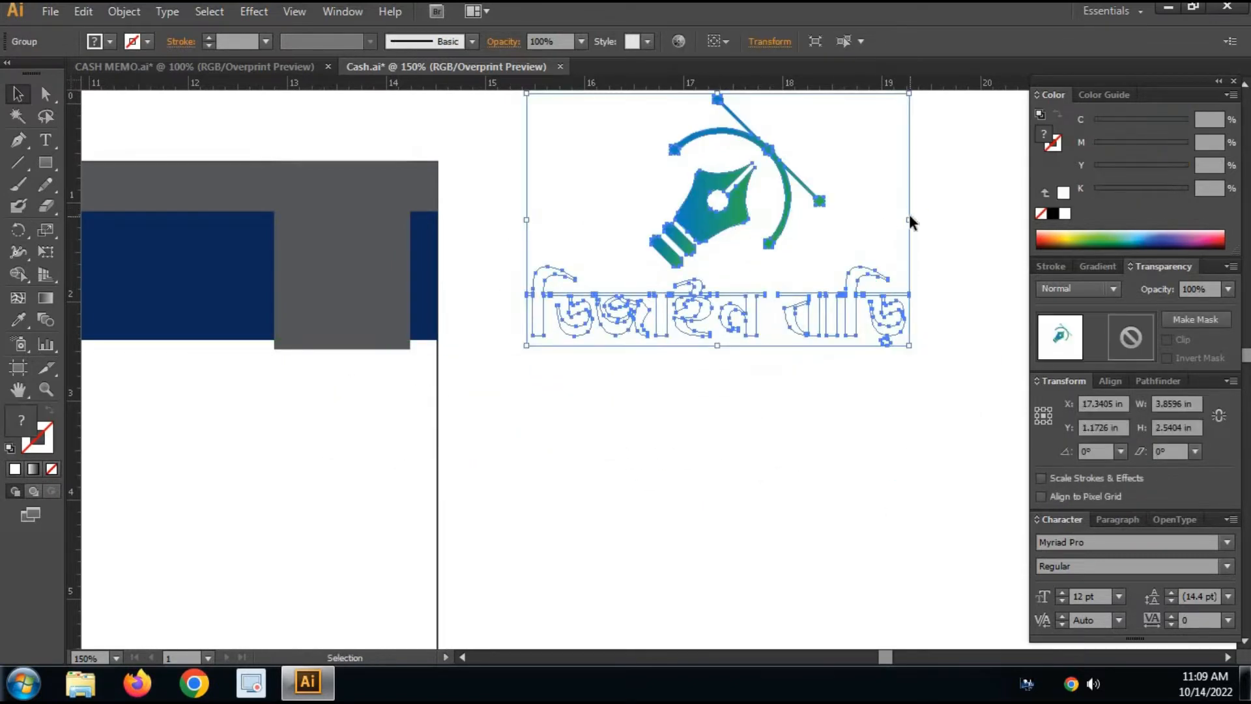
drag(909, 219, 331, 280)
key(ctrl+z)
drag(501, 323, 774, 337)
click(769, 336)
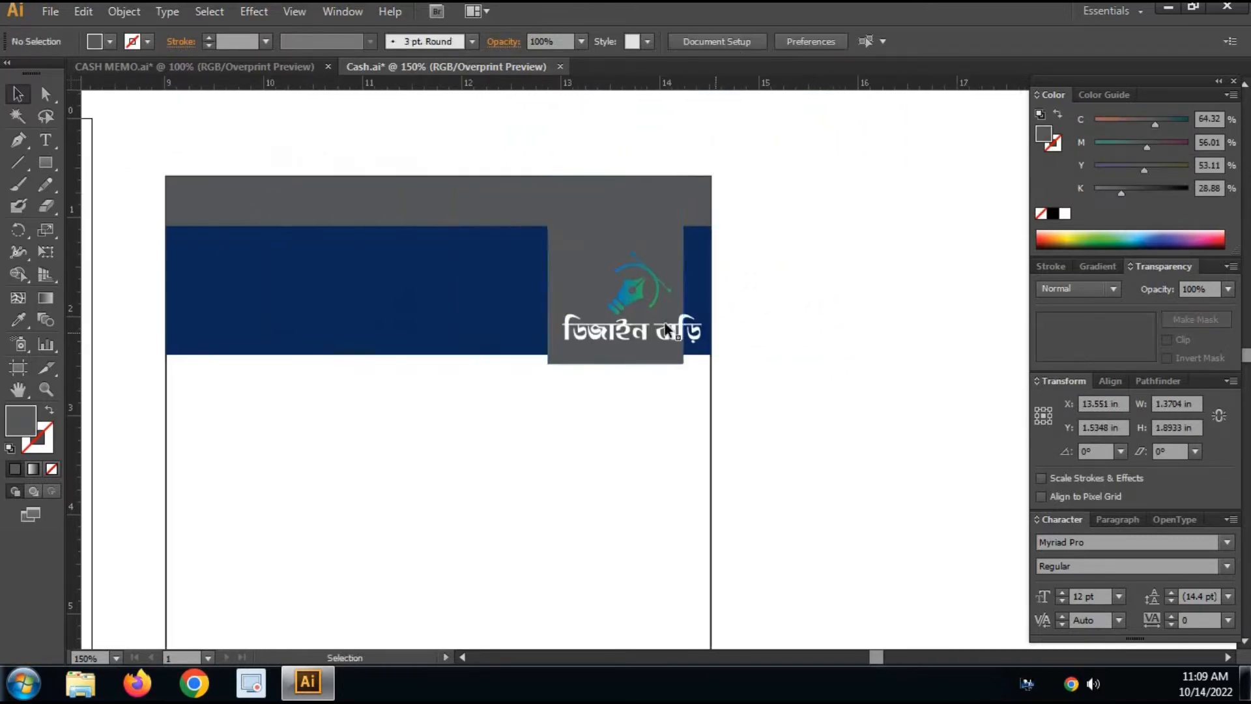
mouse_move(619, 303)
mouse_down()
mouse_move(600, 282)
mouse_move(618, 319)
mouse_move(605, 282)
mouse_move(605, 294)
mouse_up()
click(828, 292)
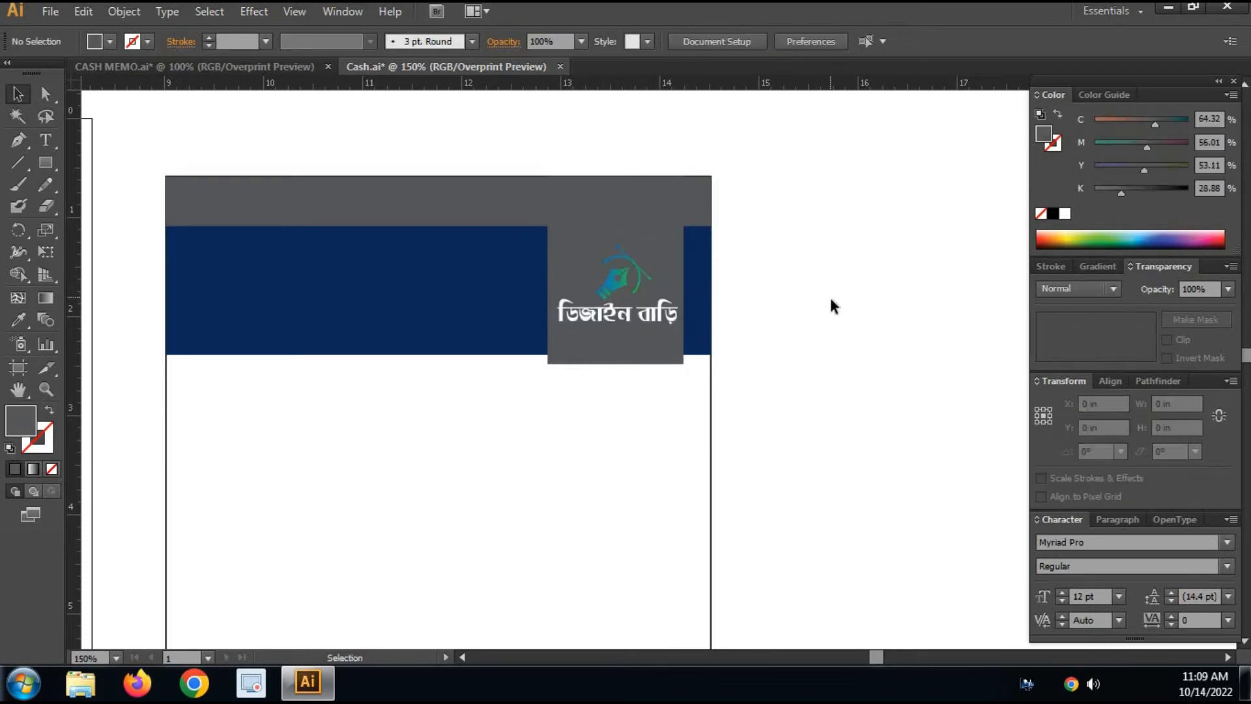
Duplicate the logo below the blue header, ungroup the copy and delete its pen-nib symbol.
drag(703, 402, 885, 422)
click(824, 333)
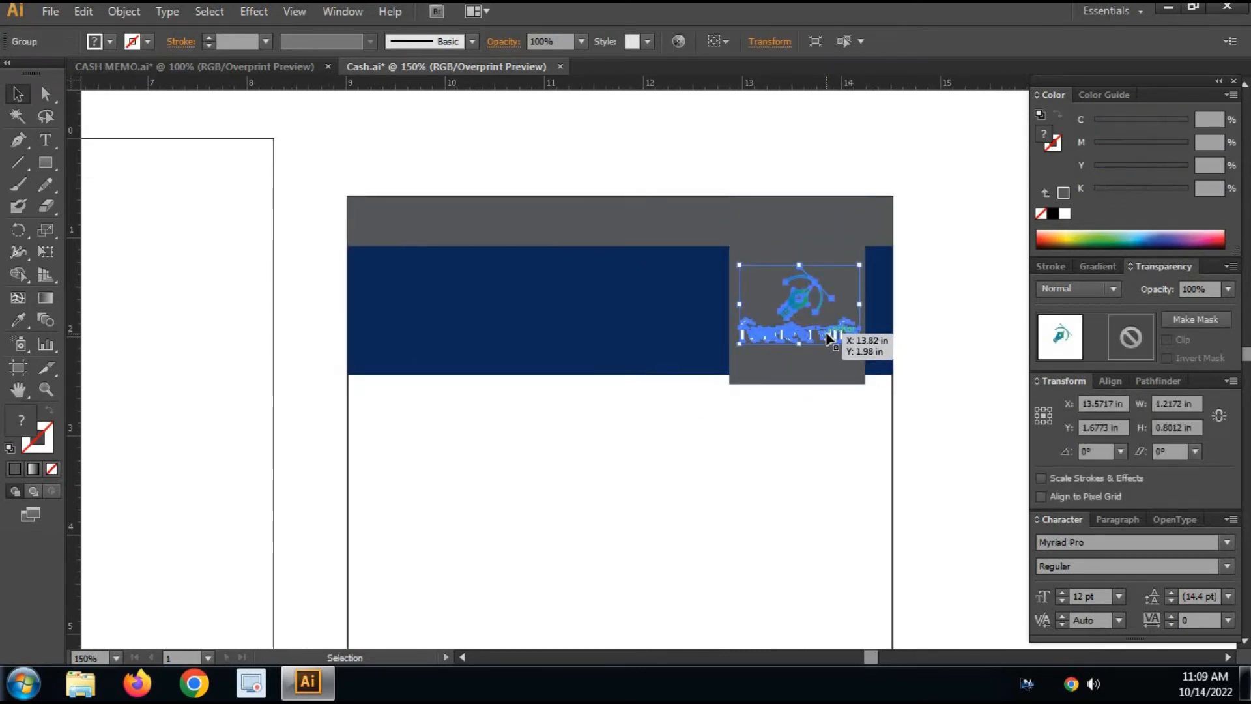
drag(826, 337, 561, 481)
click(514, 443)
click(479, 427)
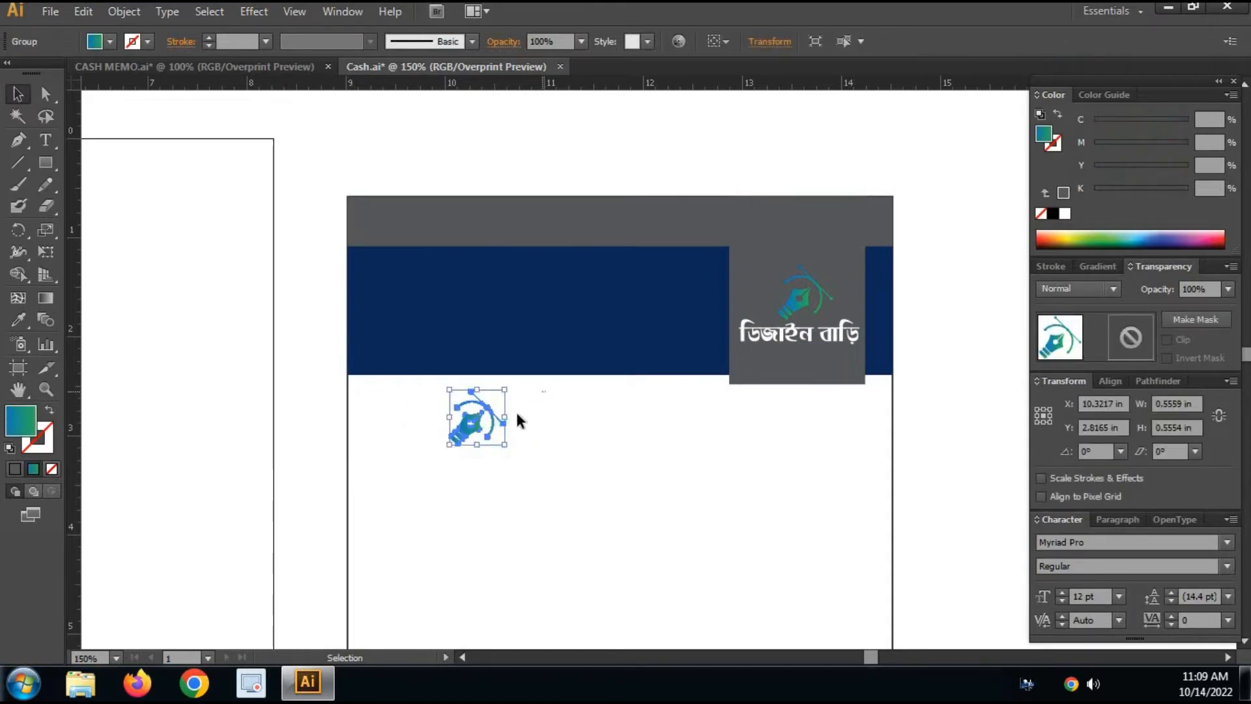
key(Delete)
Enlarge the copied white lettering to about 2.89 × 0.60 in and place it on the blue header left of the logo.
drag(464, 464, 554, 330)
click(706, 470)
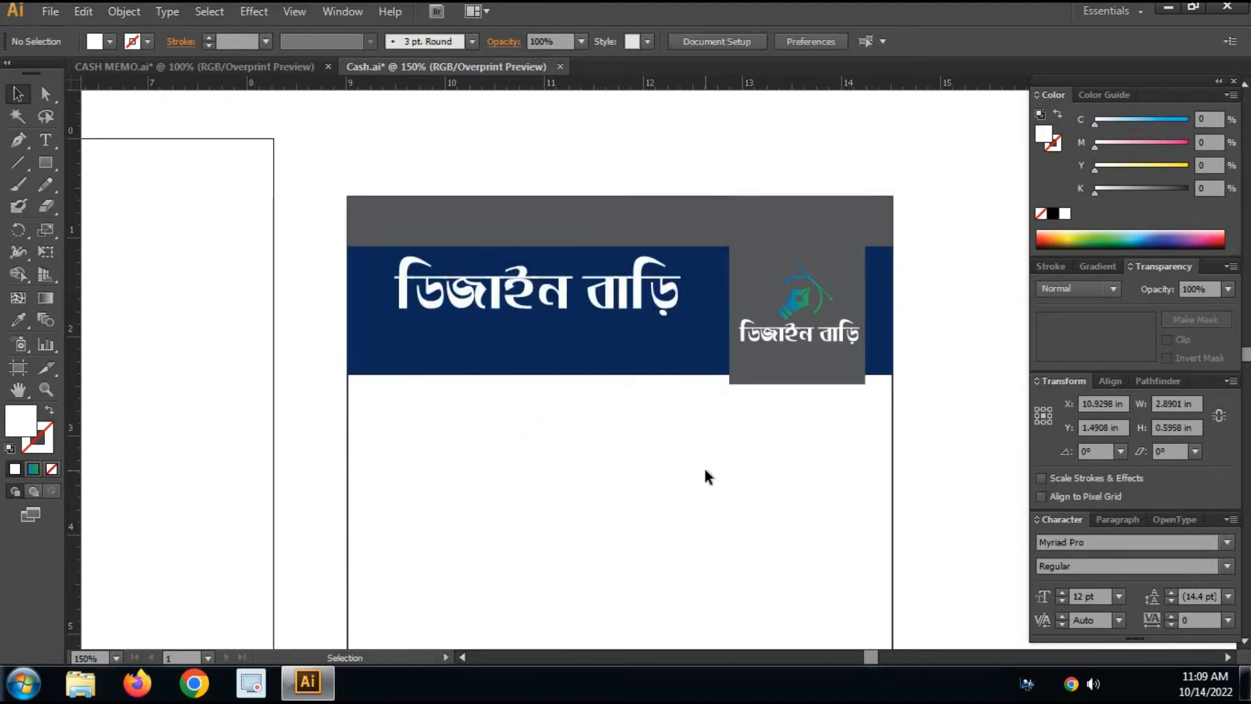
drag(730, 486, 732, 502)
click(612, 303)
click(681, 500)
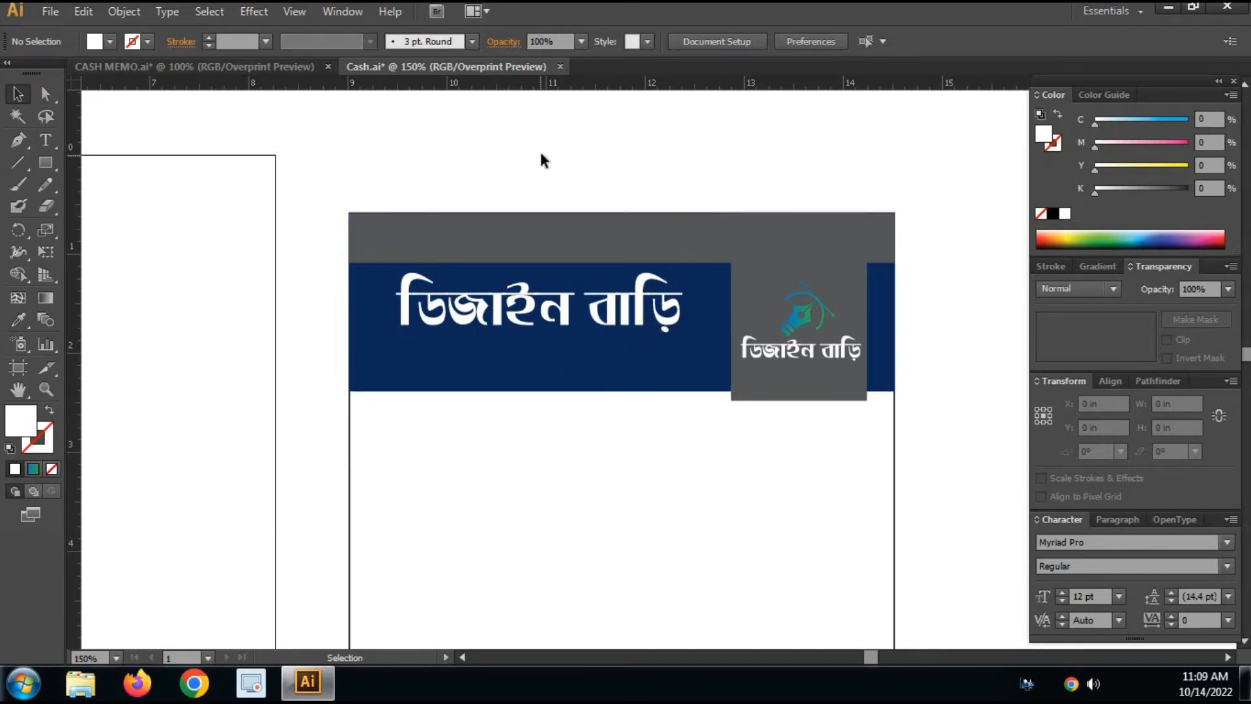
Copy the phone, e-mail and address lines from the black sample text outside the artboard.
drag(481, 206, 493, 304)
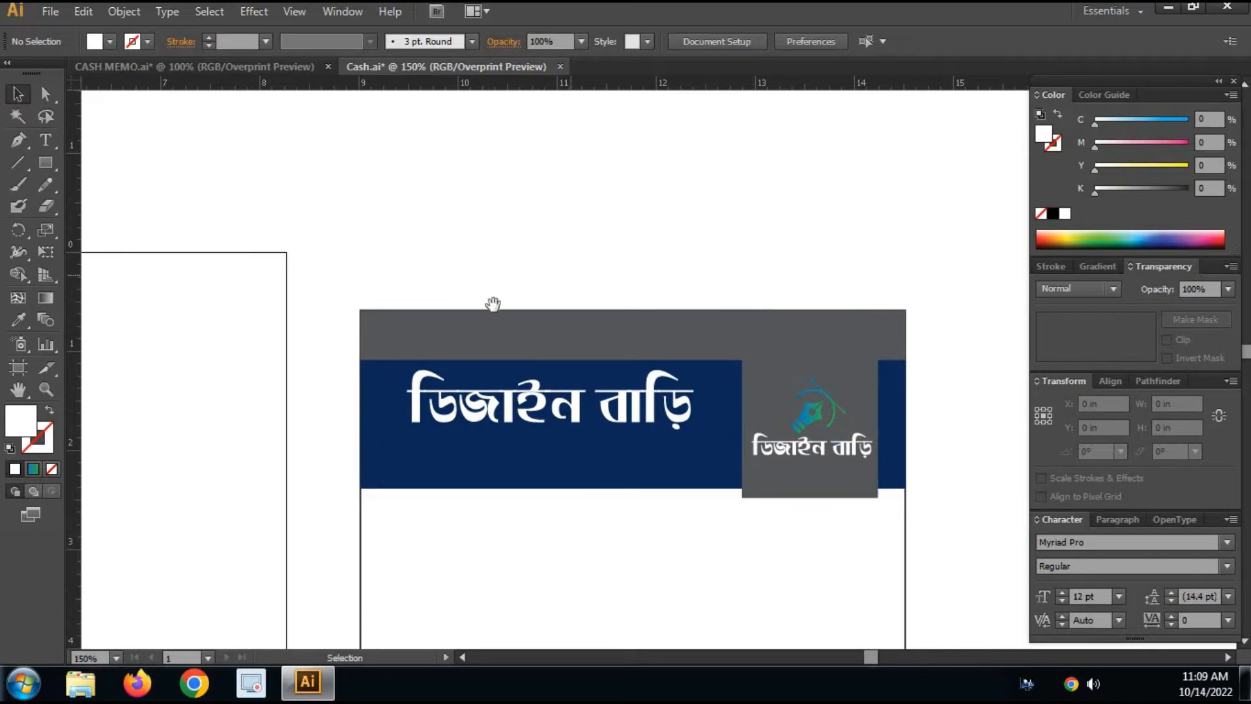
drag(789, 285, 805, 296)
drag(641, 261, 626, 233)
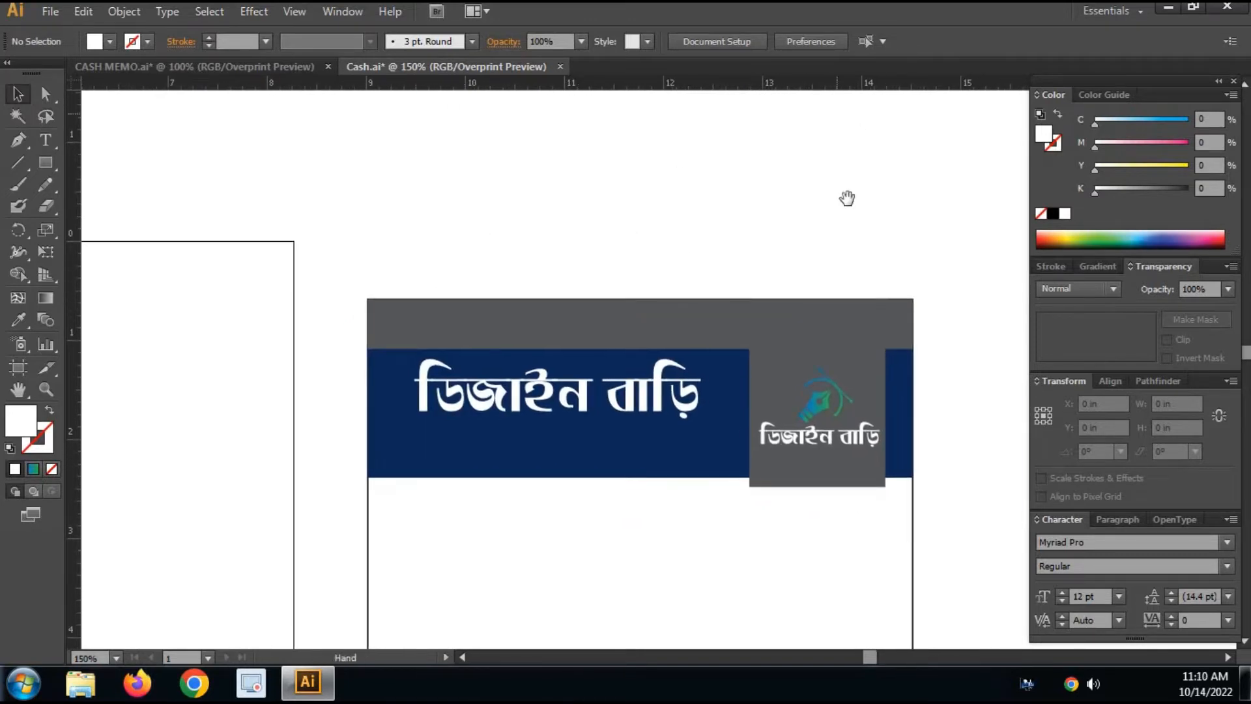
drag(347, 248, 930, 485)
drag(532, 421, 924, 460)
drag(566, 405, 588, 397)
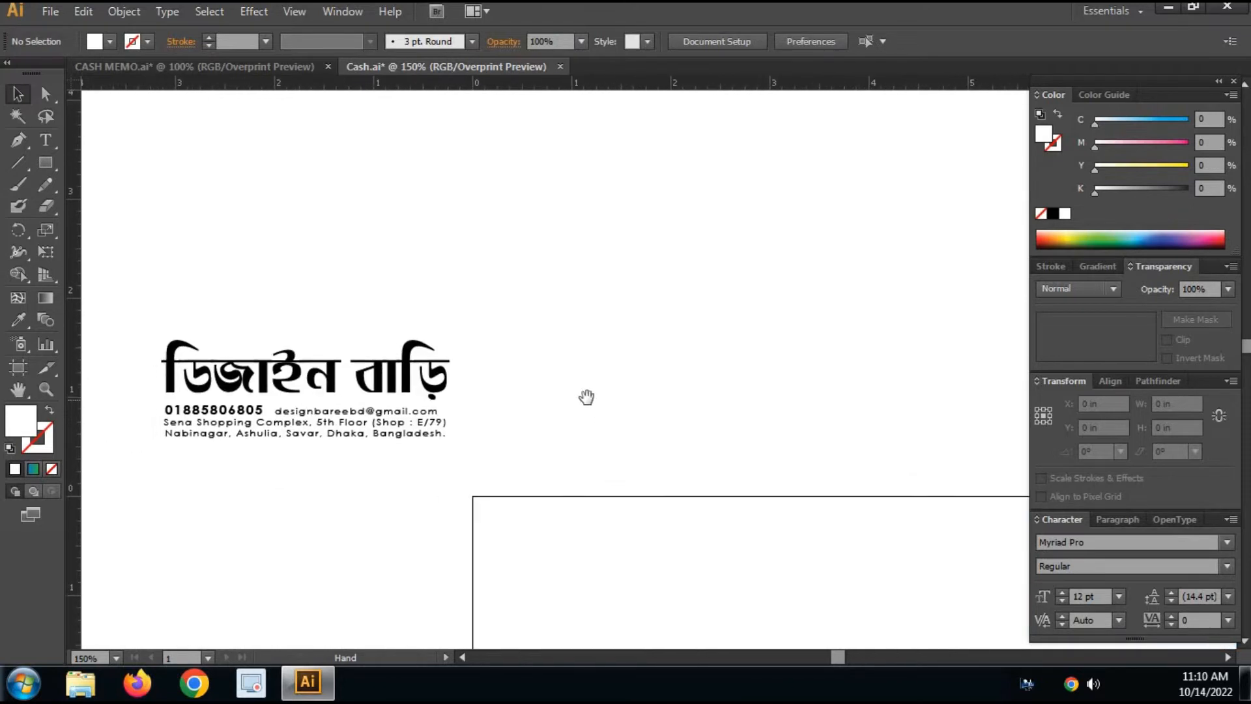
click(318, 431)
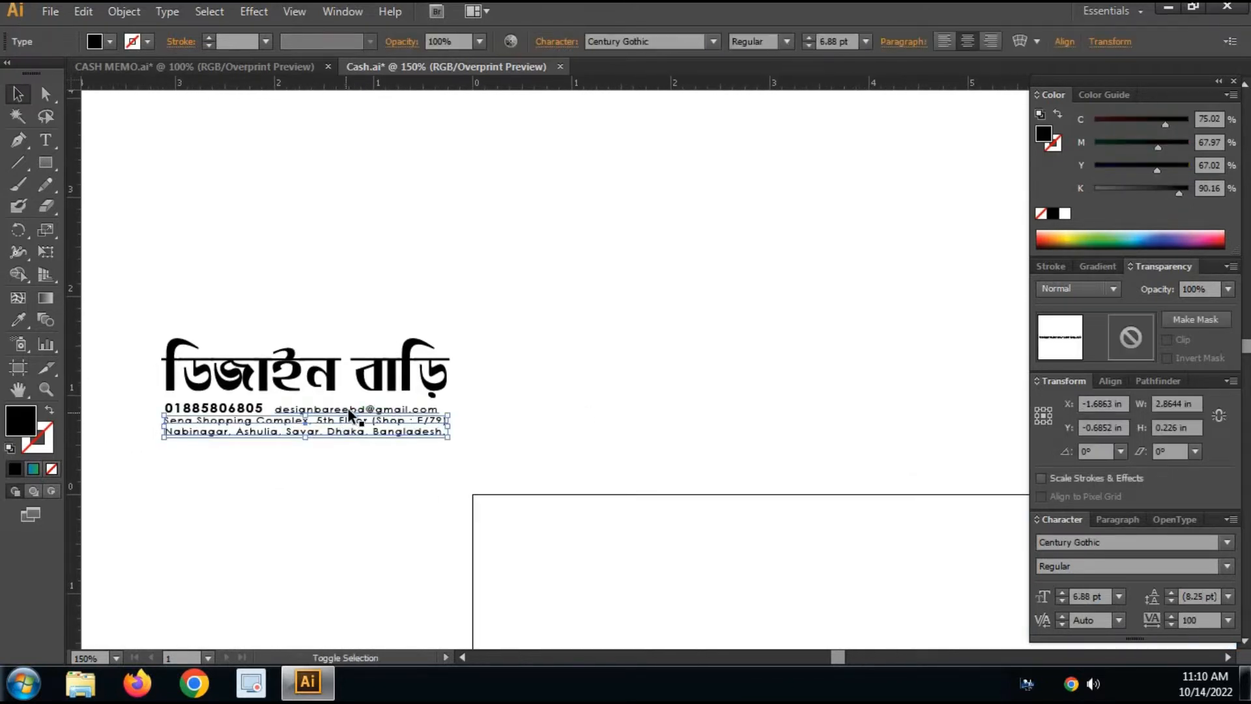
shift+click(245, 412)
drag(770, 438, 133, 326)
drag(580, 366, 220, 189)
Paste the contact lines beneath the large shop name on the blue header and fill them with white.
key(ctrl+v)
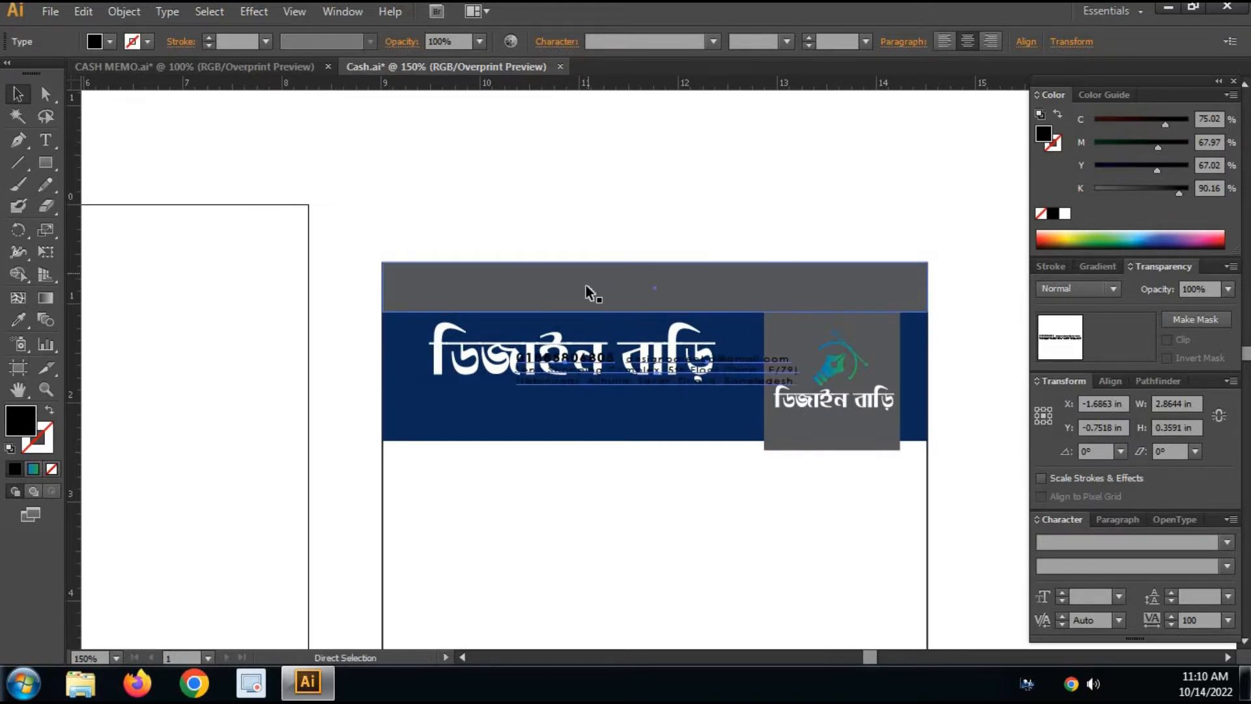
drag(735, 377, 570, 457)
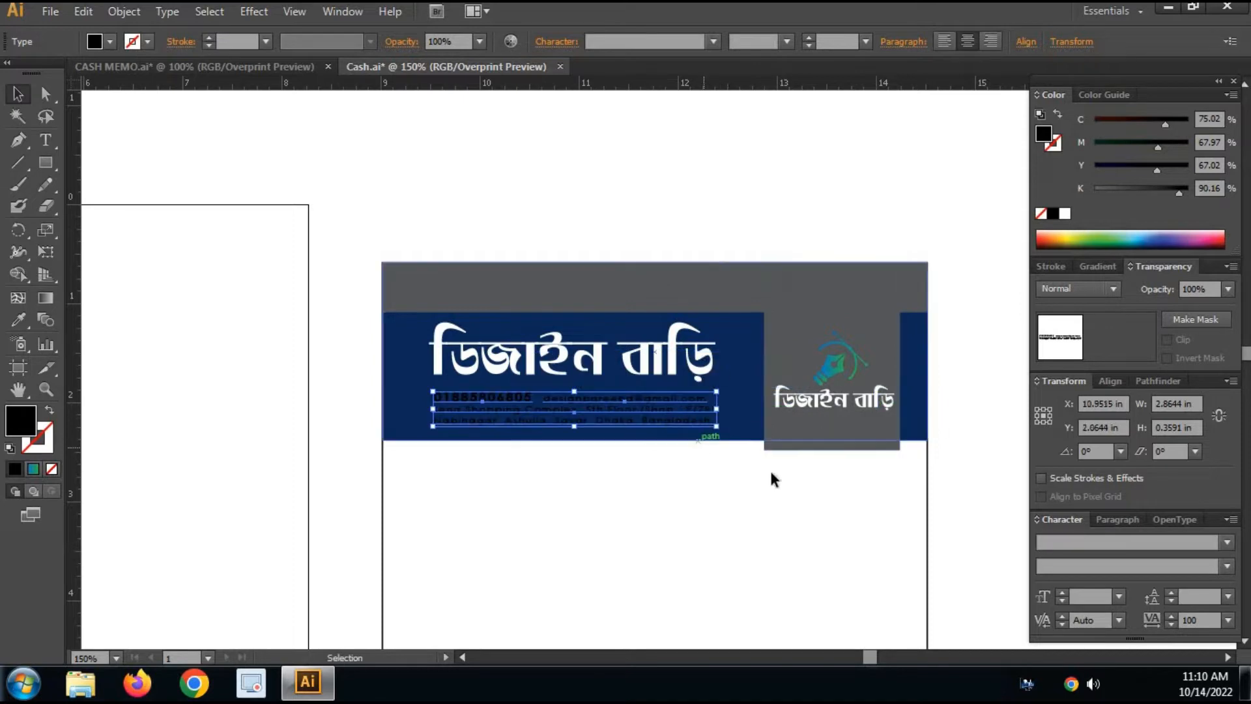
click(1064, 213)
click(769, 574)
drag(769, 574, 736, 436)
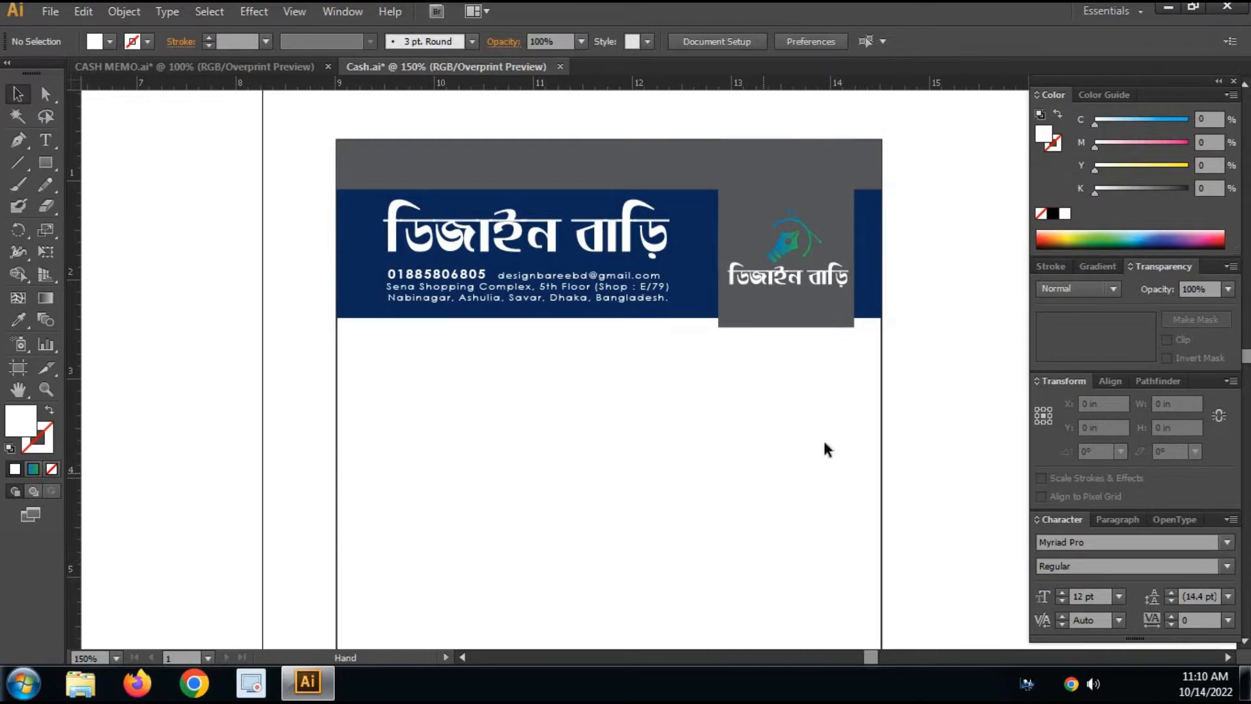
Draw a rectangle about 1.53 × 0.33 in across the blue header's lower edge and fill it with the header's sampled dark grey.
click(45, 163)
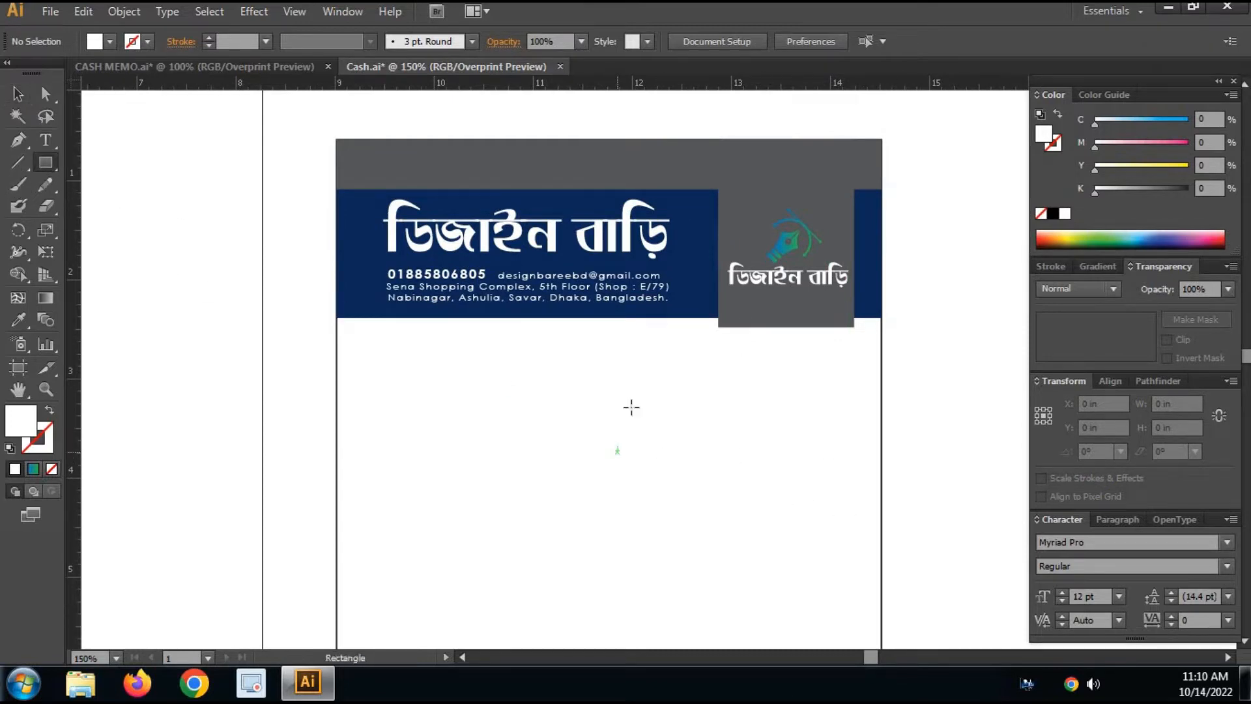
drag(535, 314, 687, 346)
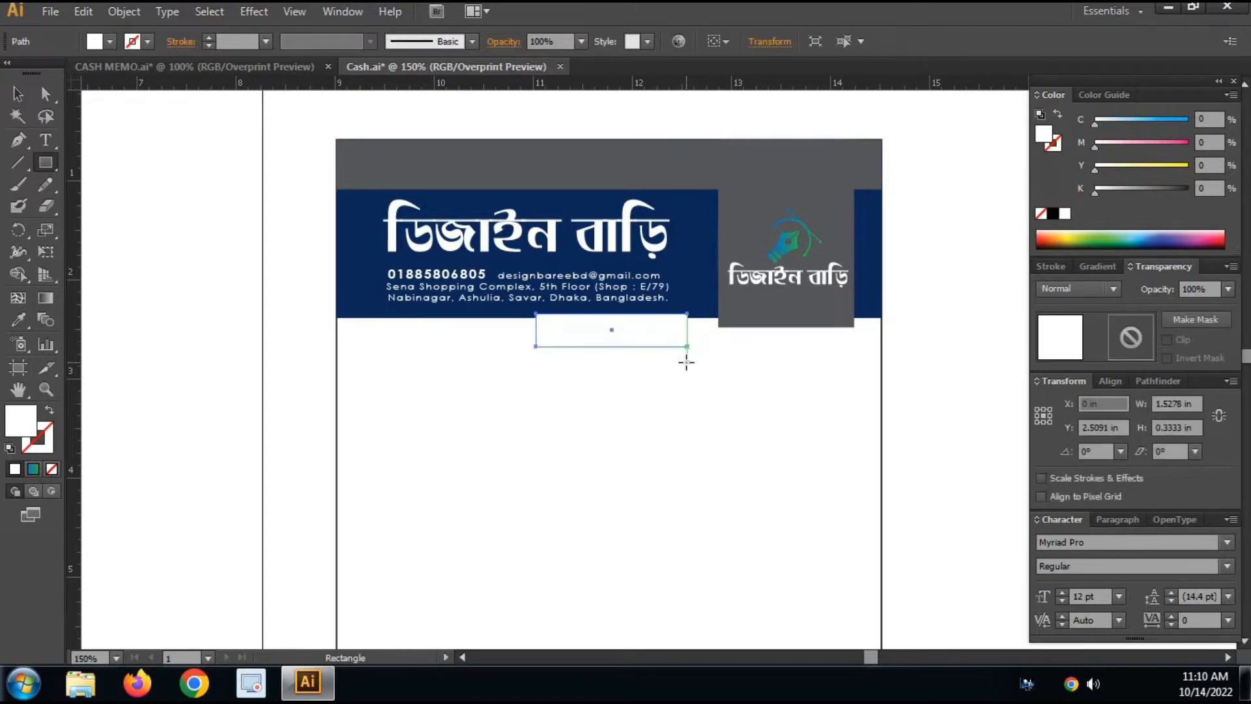
key(v)
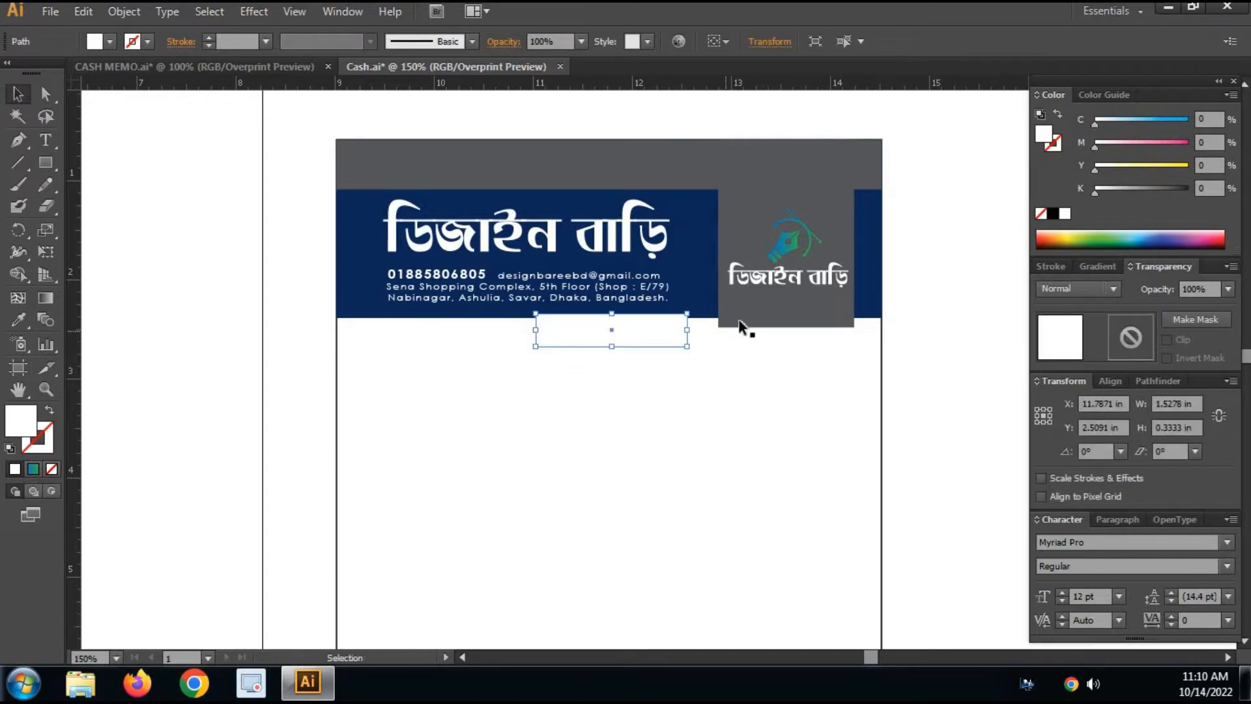
key(i)
click(755, 195)
key(v)
Shorten the small grey rectangle to about 0.29 in high so its upper edge meets the blue header's lower edge.
key(ctrl+space)
drag(466, 255, 843, 384)
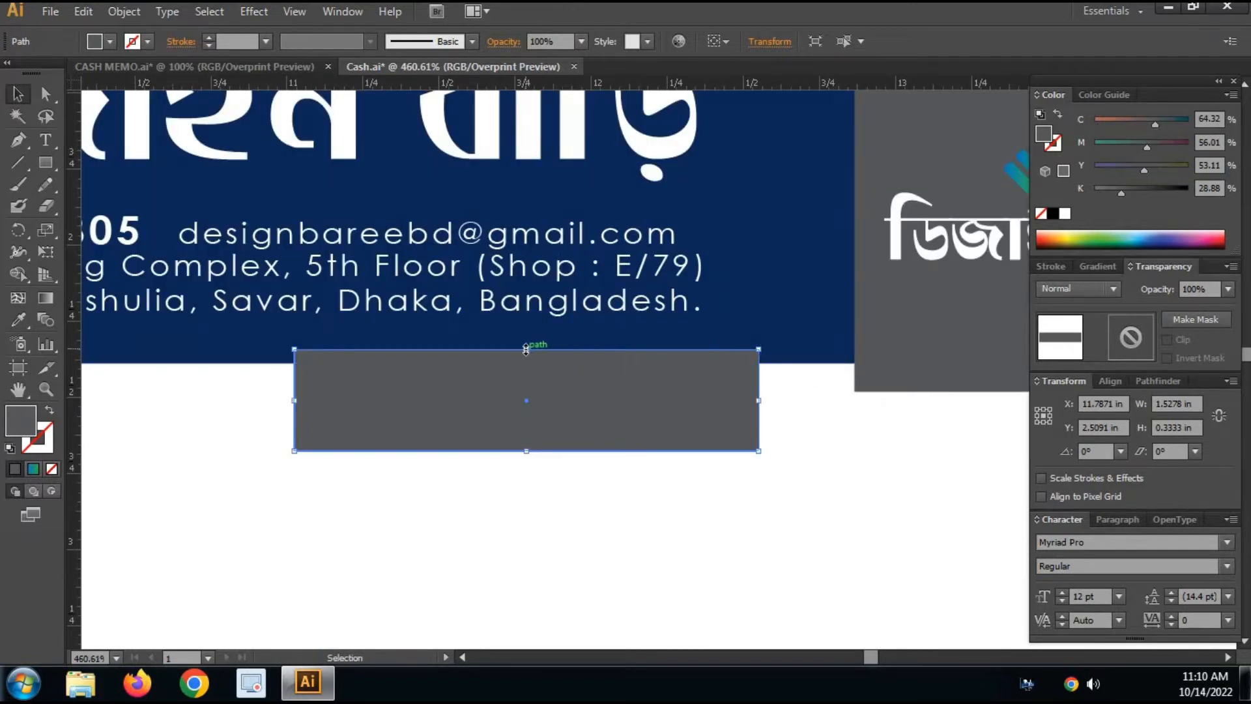
drag(526, 349, 526, 361)
drag(526, 419, 628, 419)
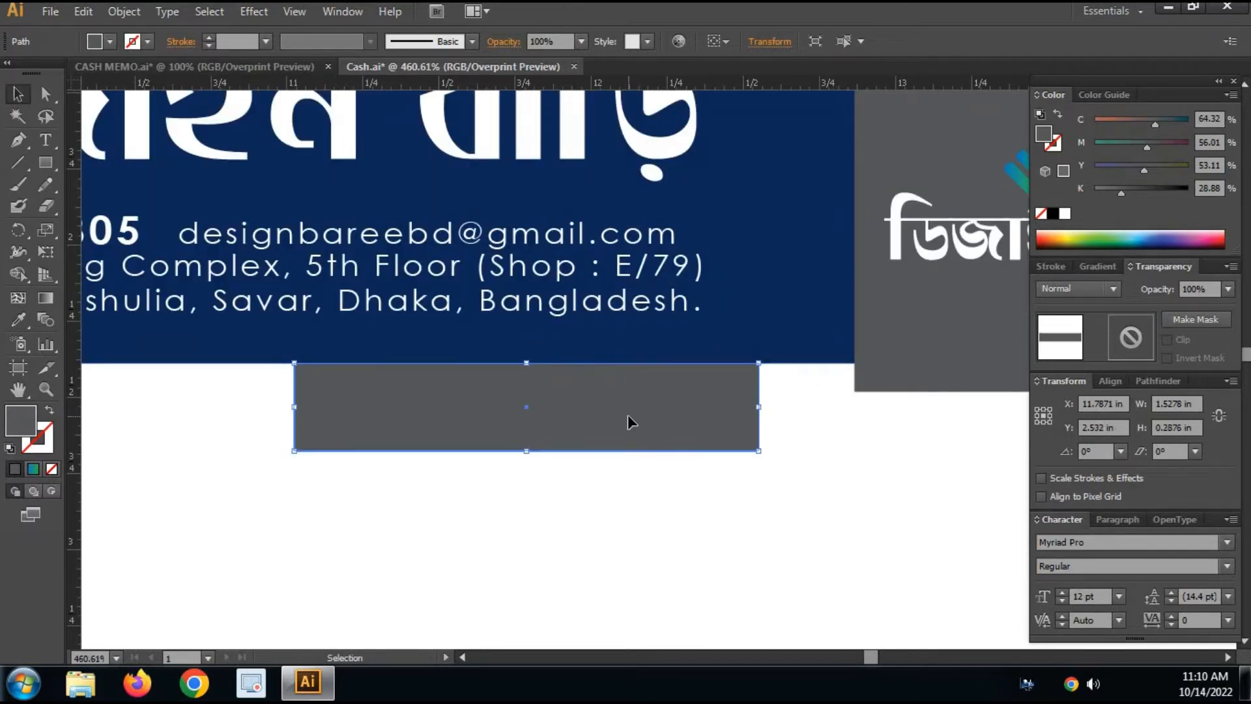
key(ctrl+minus)
key(ctrl+minus)
key(ctrl+minus)
key(ctrl+minus)
click(915, 437)
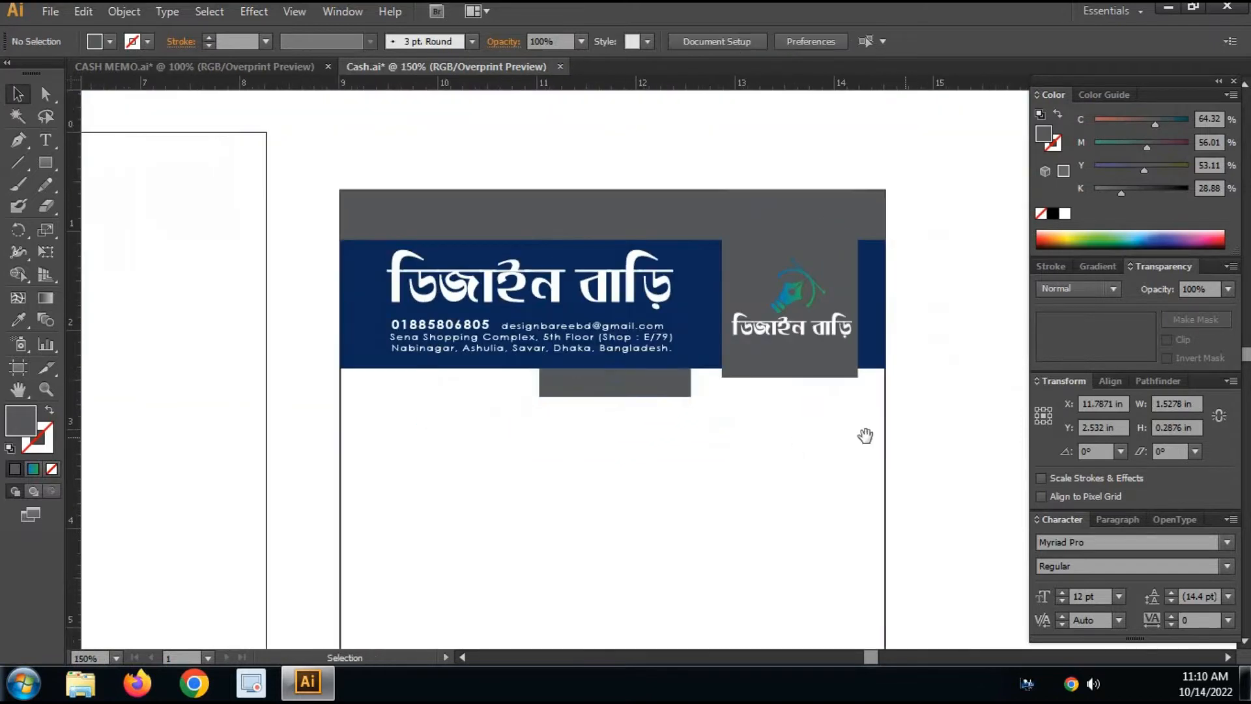
Add the text CASH MEMO/INVOICE on the blank area above the header.
drag(866, 436, 870, 525)
drag(274, 247, 1015, 547)
drag(793, 497, 819, 544)
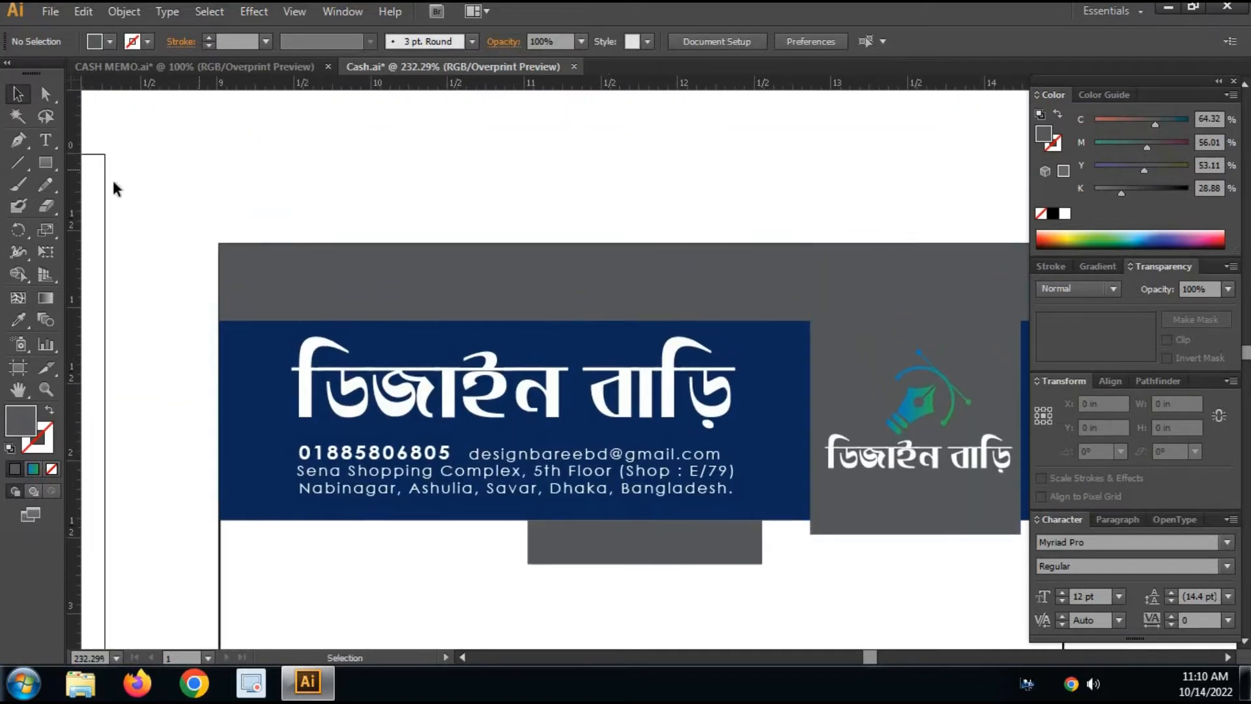
click(45, 140)
click(552, 199)
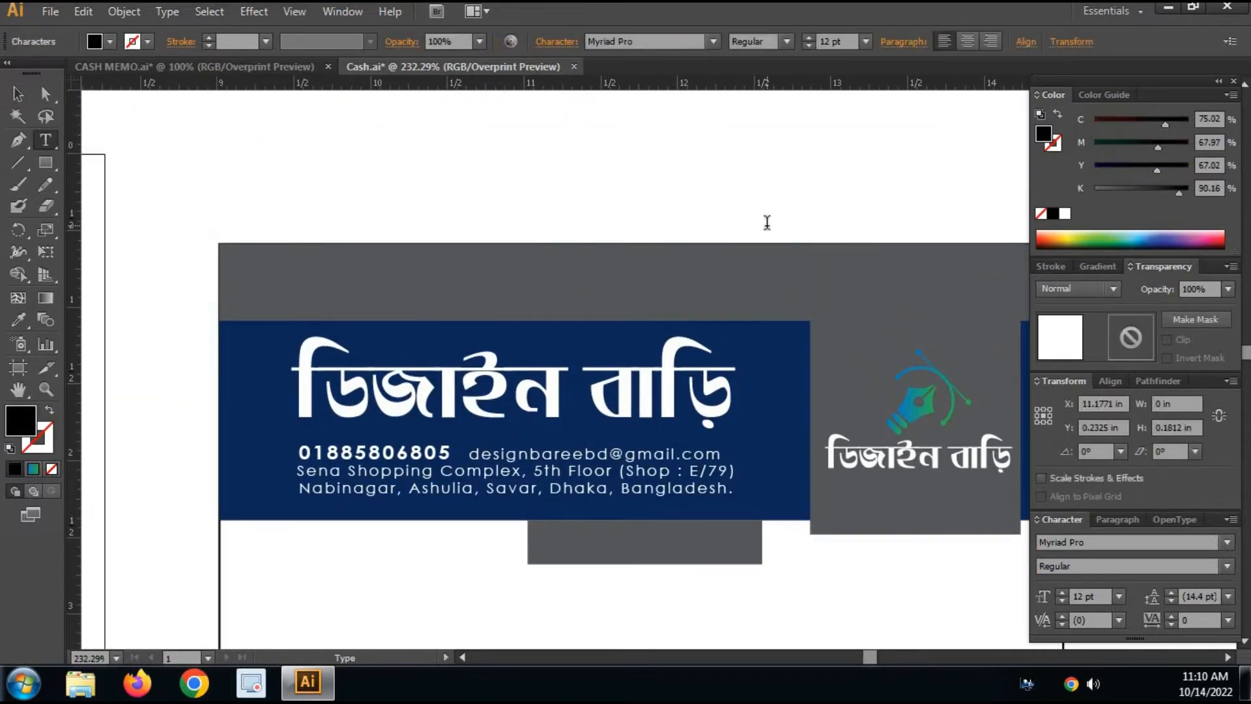
text(CAS)
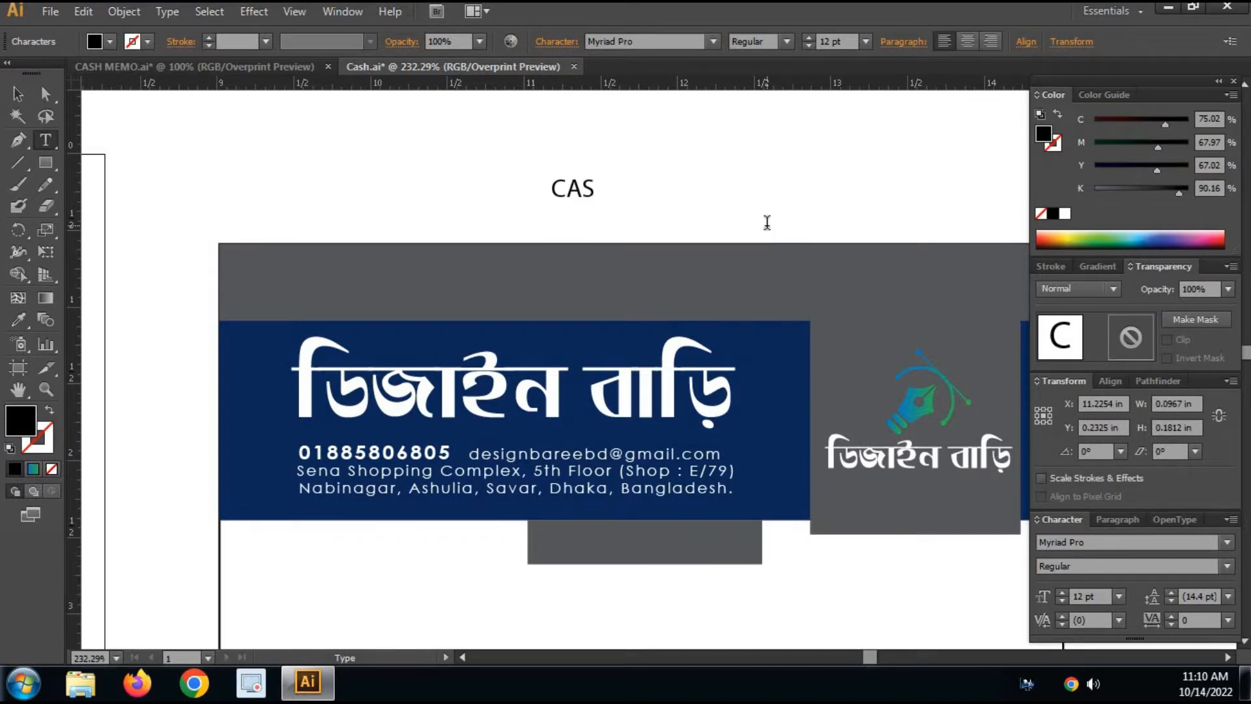
text(H MEMO/INVOICE)
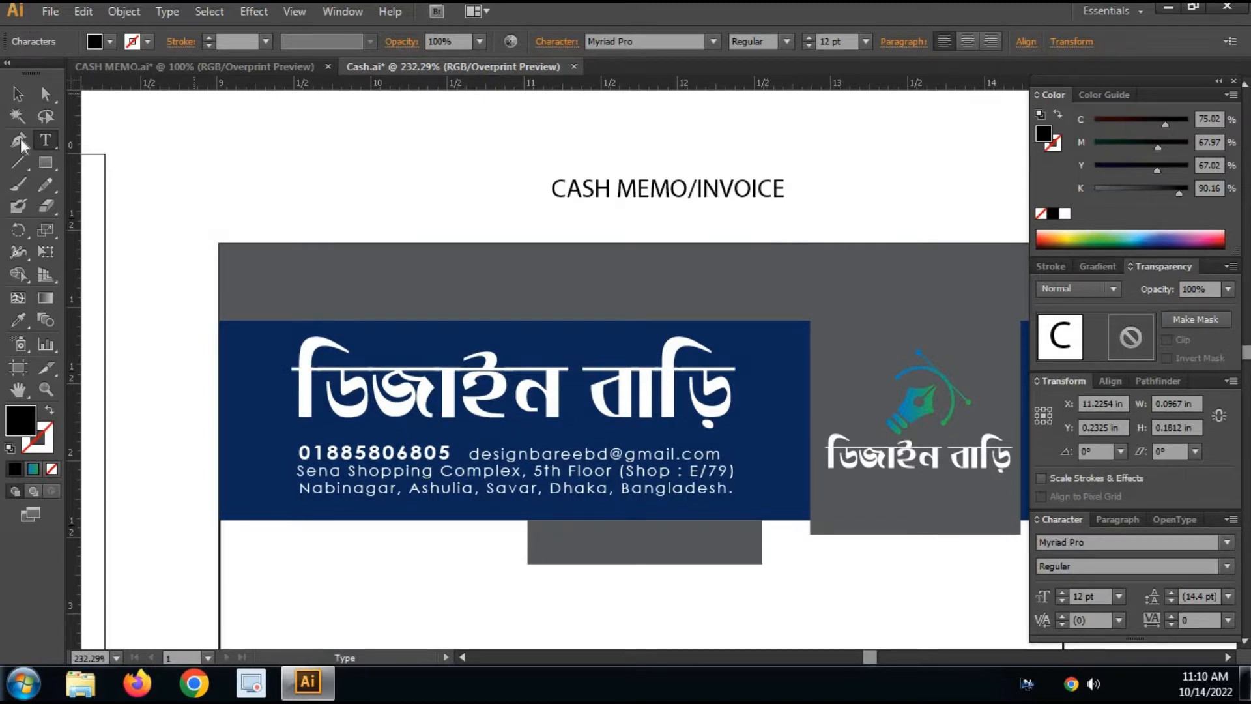
Set the CASH MEMO/INVOICE title in white Century Gothic Bold on the small grey box and save the document.
click(18, 94)
text(Calibri)
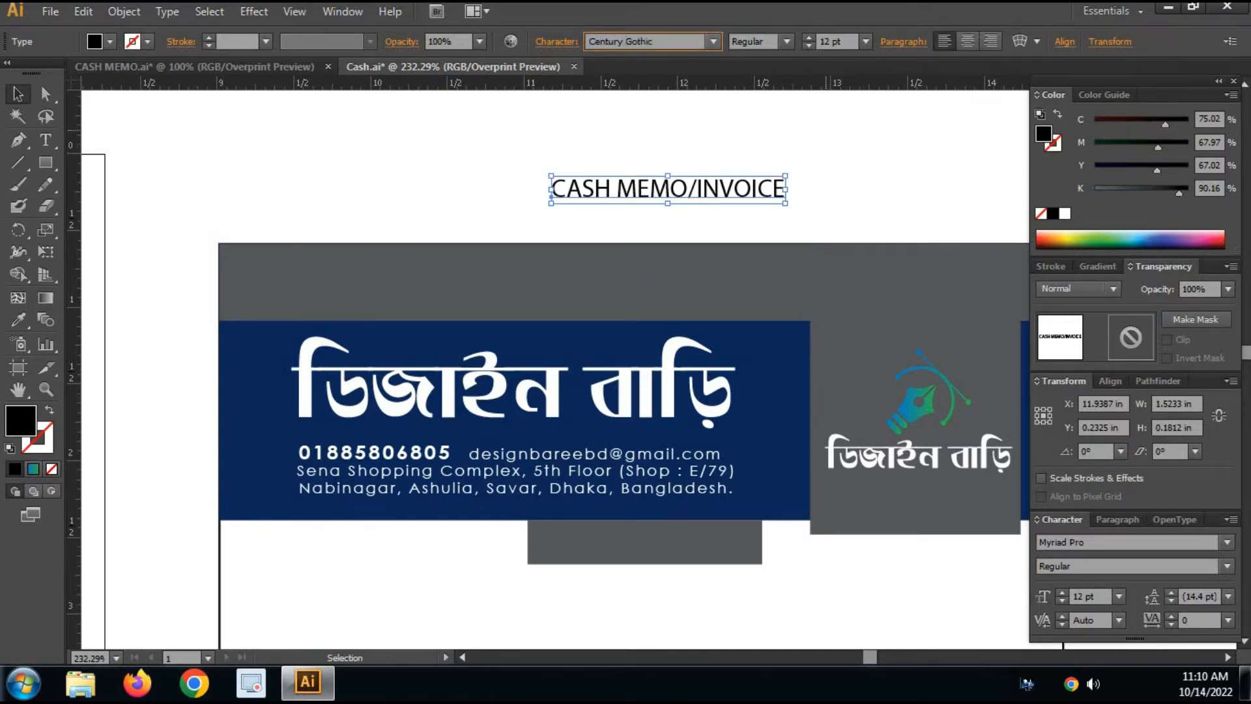
key(Return)
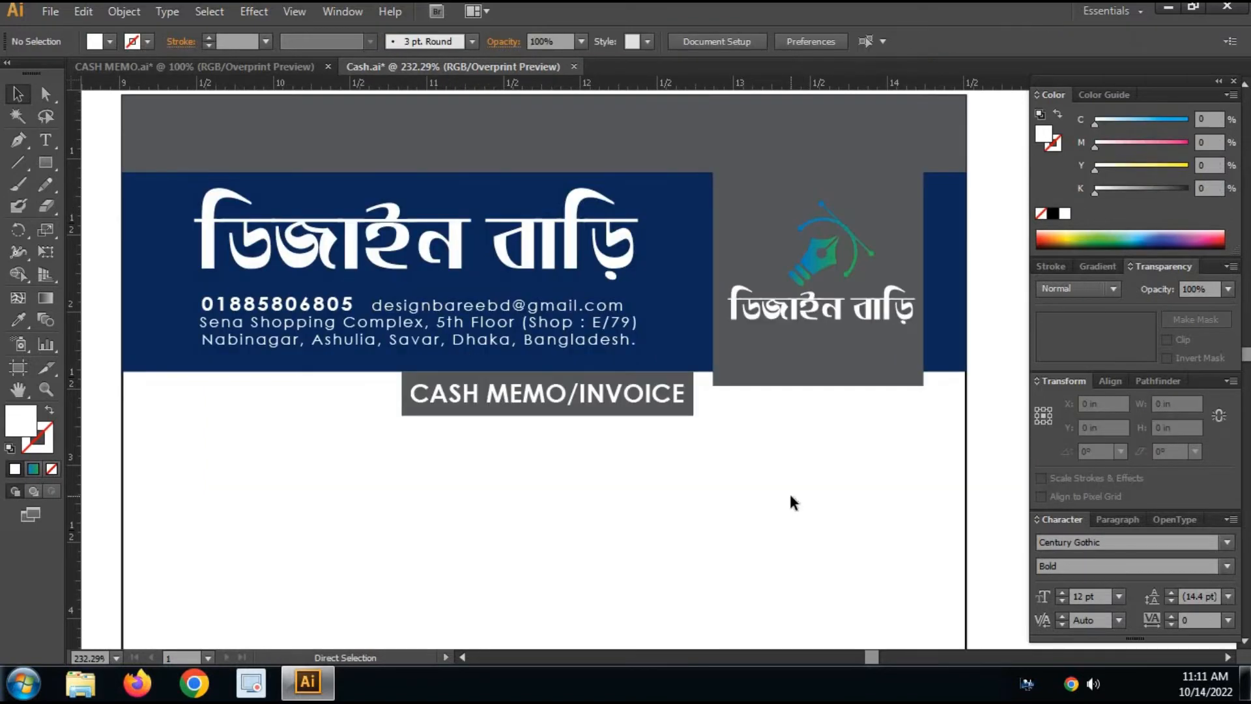
key(ctrl+s)
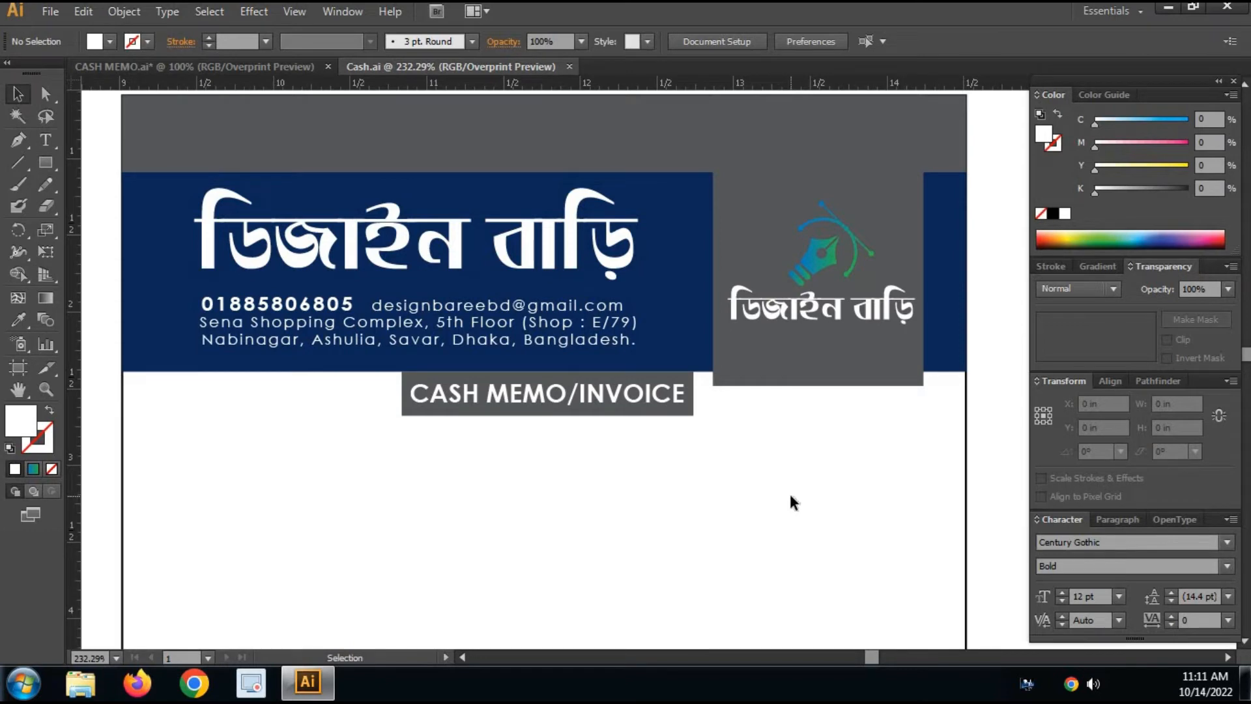
Draw a rectangle about 4.91 × 0.91 in below the CASH MEMO/INVOICE box, inside the page margins.
key(ctrl+minus)
key(ctrl+minus)
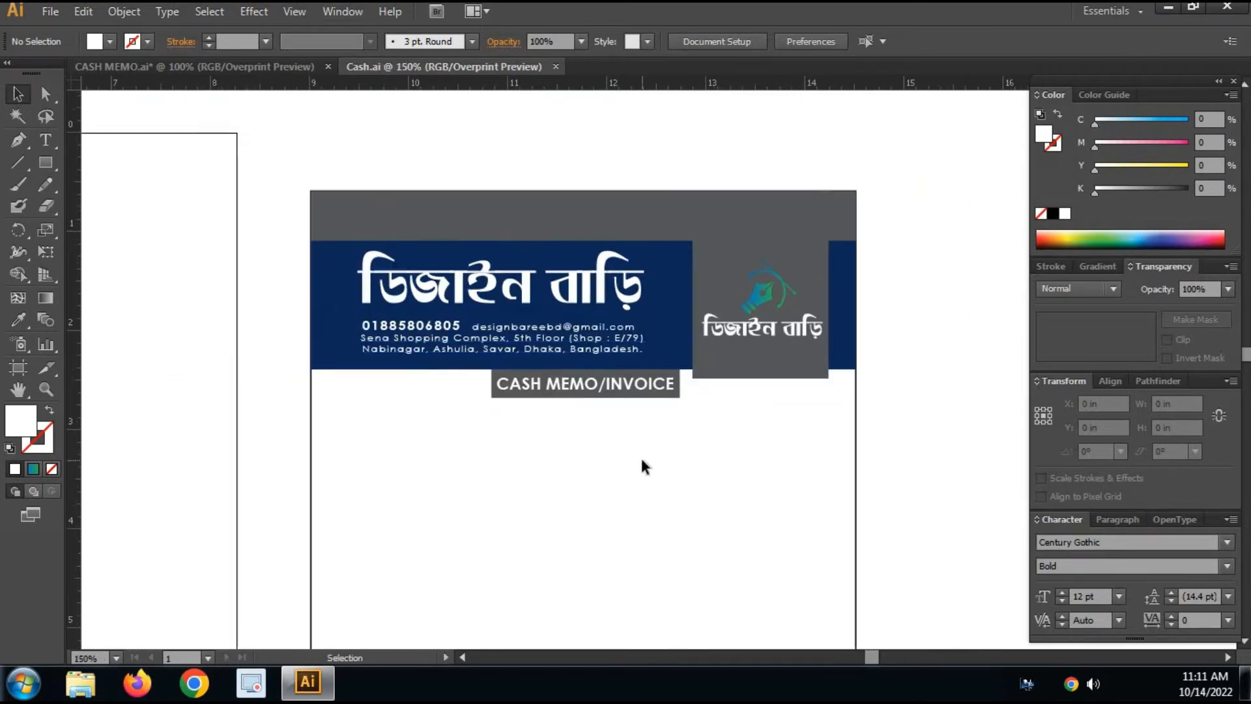
drag(482, 342, 488, 209)
drag(547, 554, 522, 528)
drag(548, 251, 603, 487)
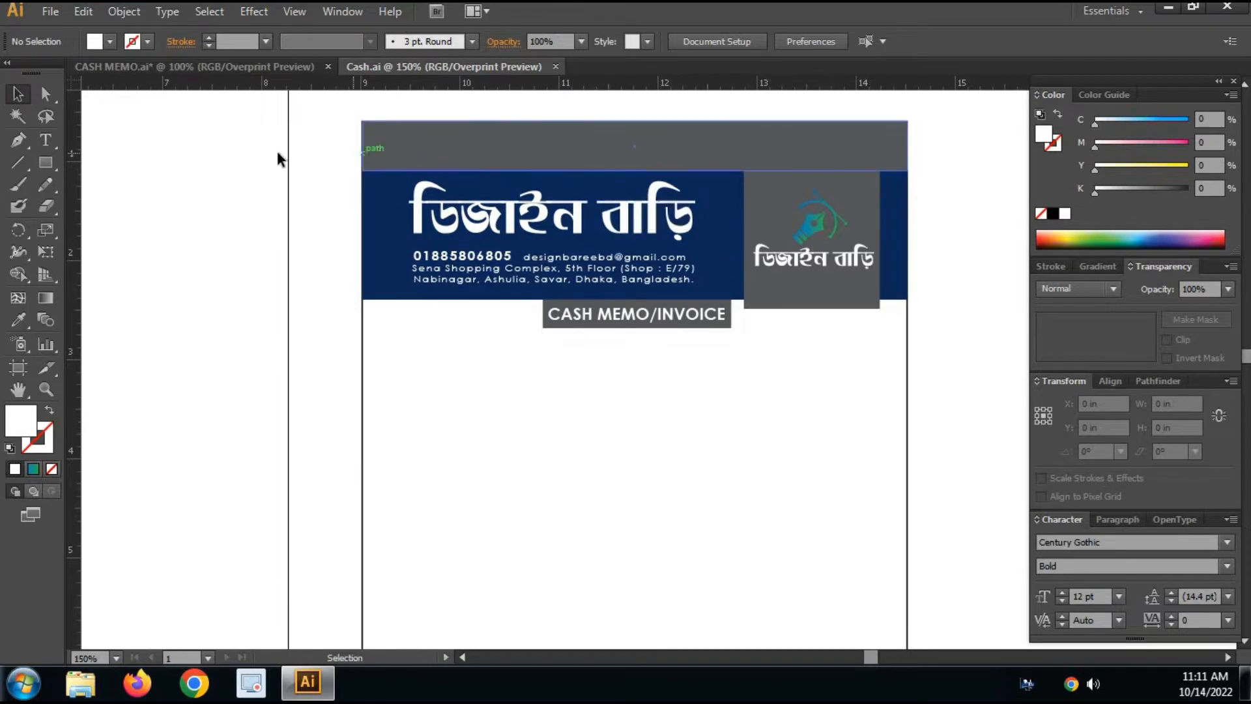
drag(729, 450, 738, 511)
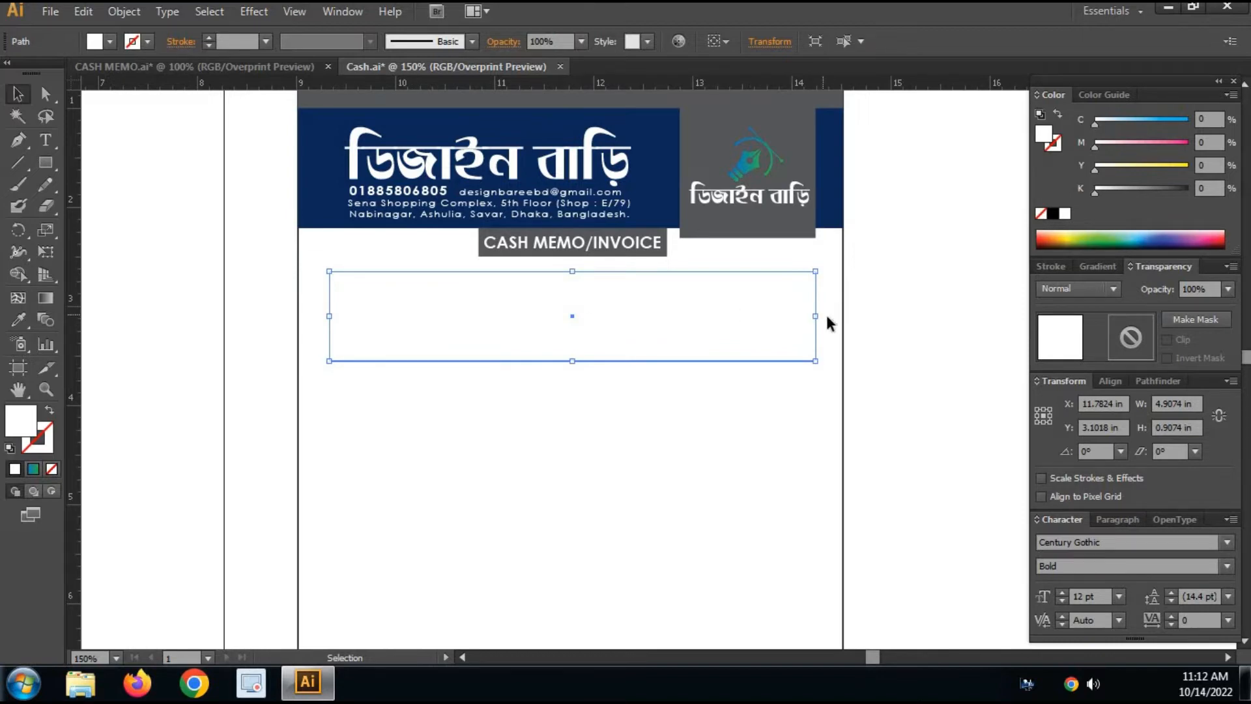
drag(818, 319, 816, 319)
Give the new rectangle no fill and a 1 pt black stroke.
click(49, 414)
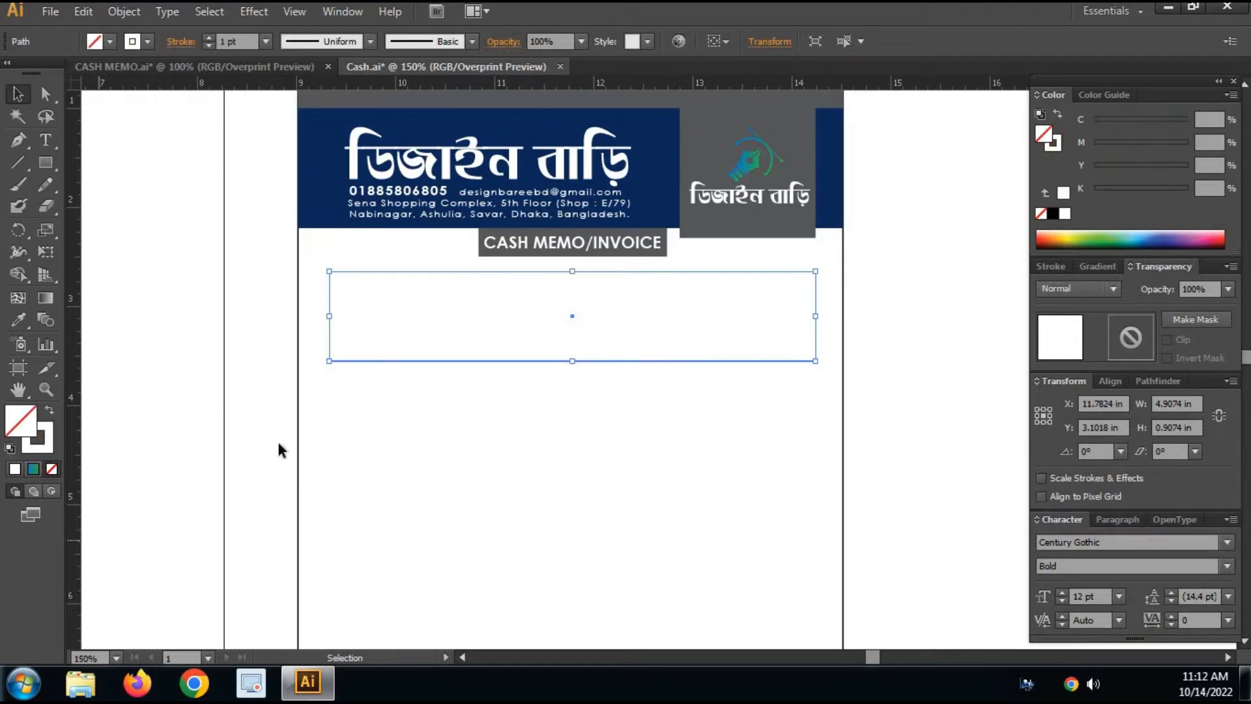
click(1052, 213)
click(883, 520)
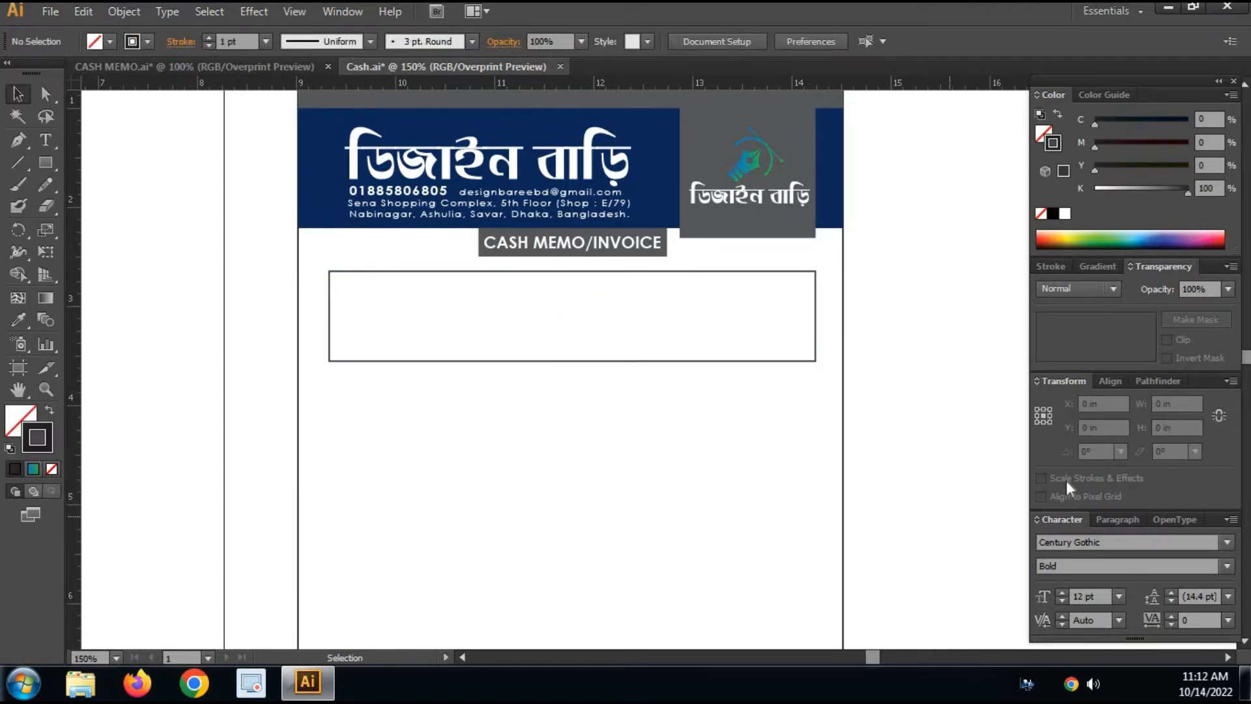
Duplicate the outlined rectangle directly beneath itself and stretch the copy down to about 4.37 in high.
click(577, 361)
drag(717, 400, 713, 309)
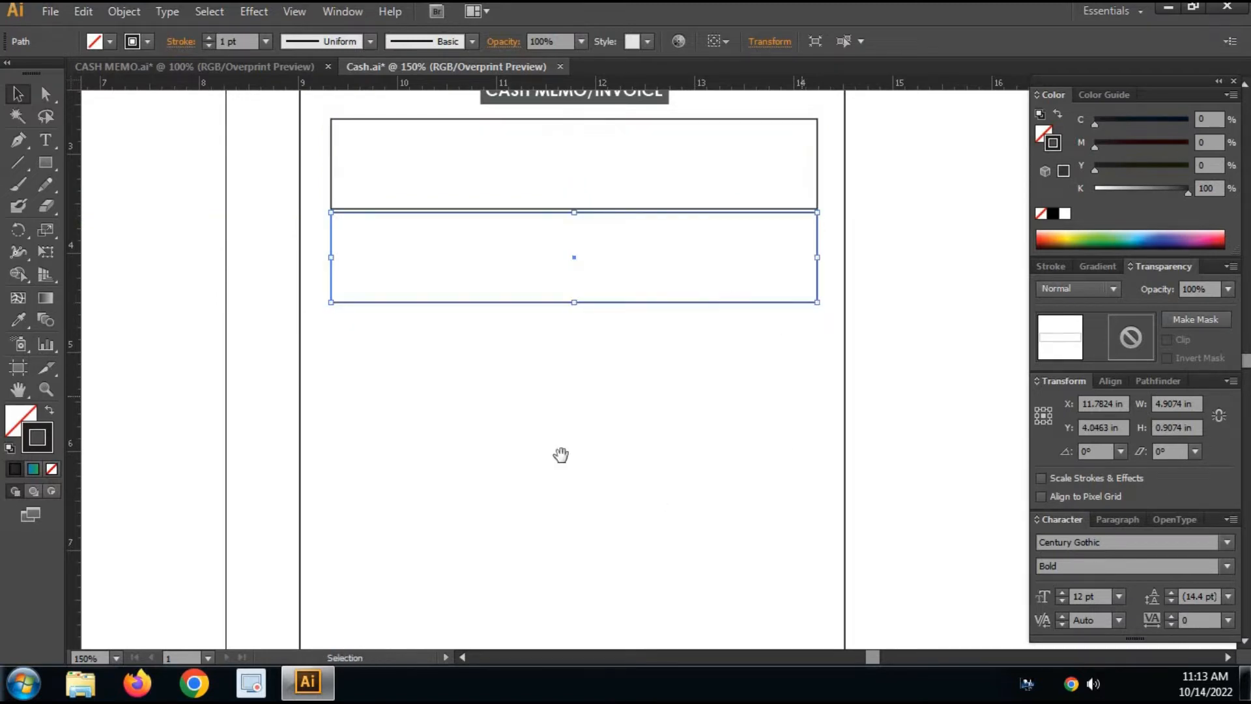
scroll(561, 452, down, 4)
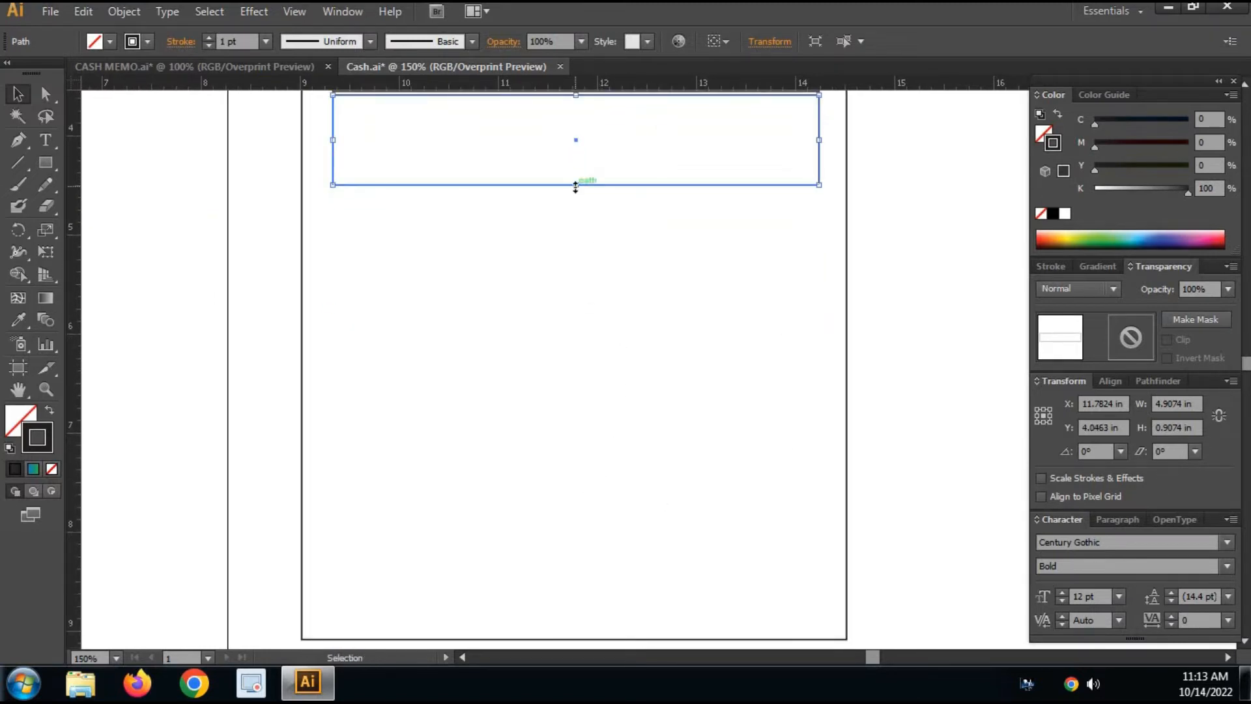
drag(575, 187, 584, 528)
scroll(838, 419, down, 3)
click(878, 425)
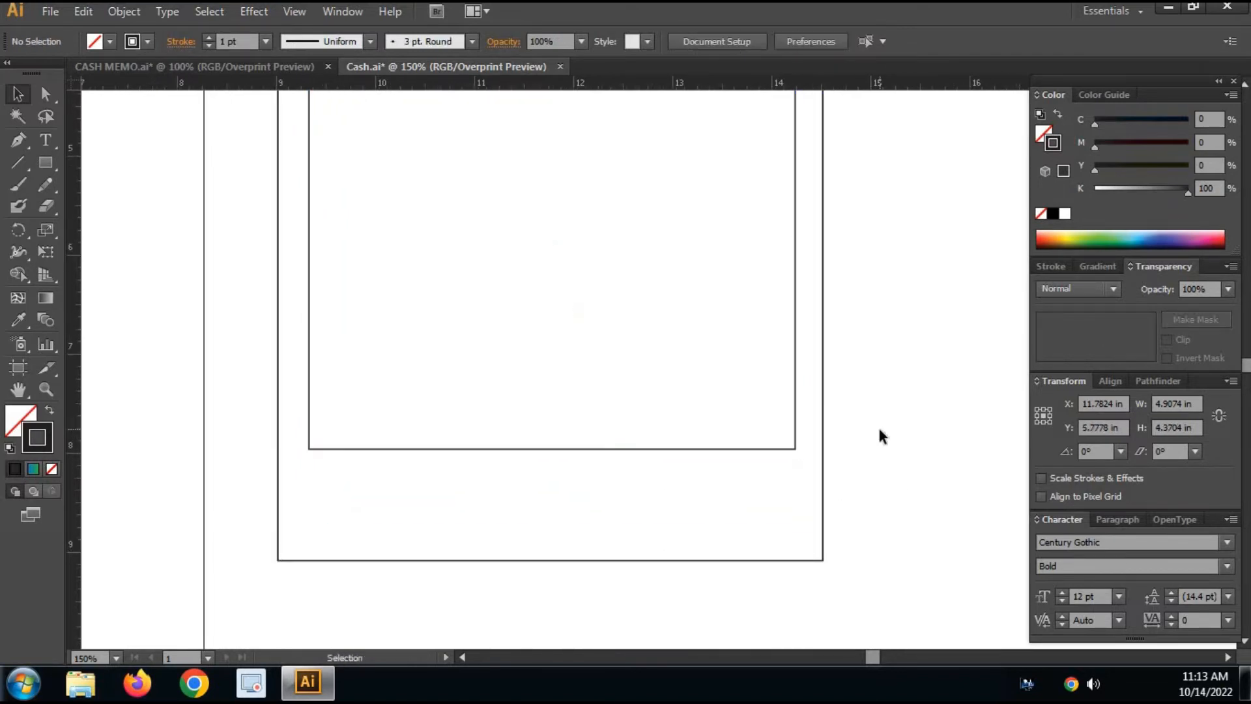
Draw a vertical divider with the Pen tool across the full height of the upper rectangle, at about X 12.22 in.
scroll(592, 544, up, 6)
scroll(497, 486, up, 3)
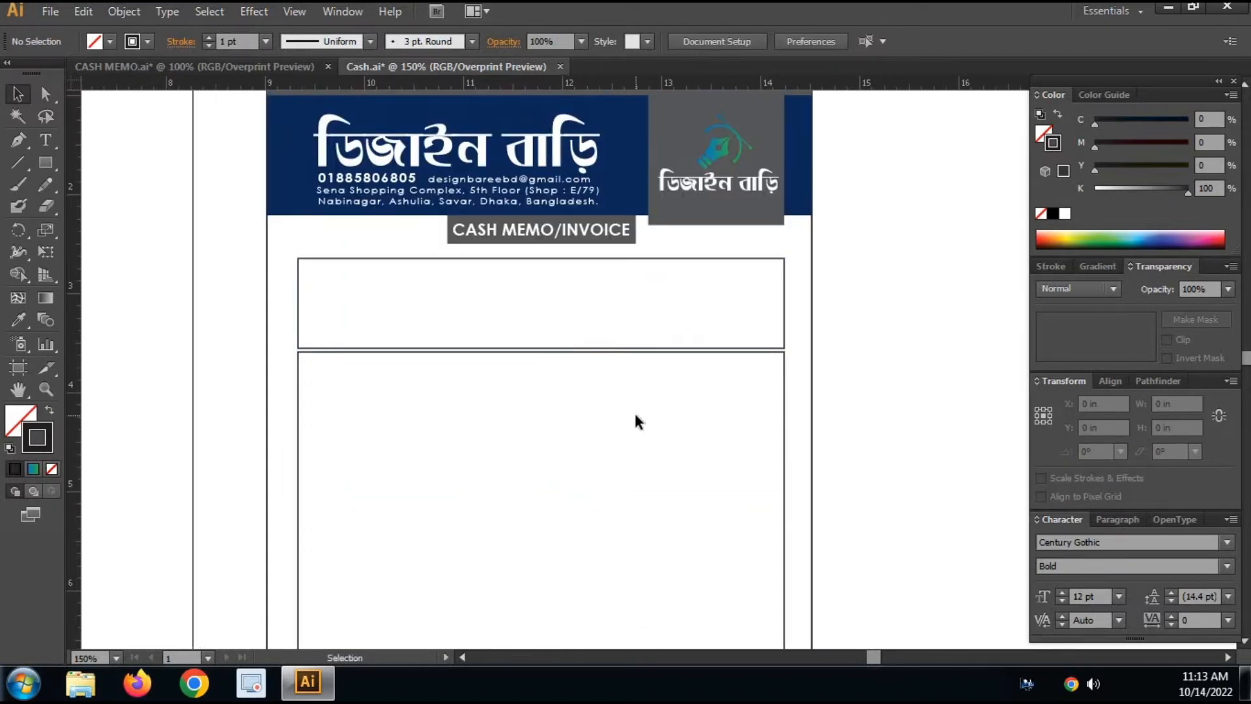
scroll(637, 422, left, 1)
drag(458, 400, 230, 396)
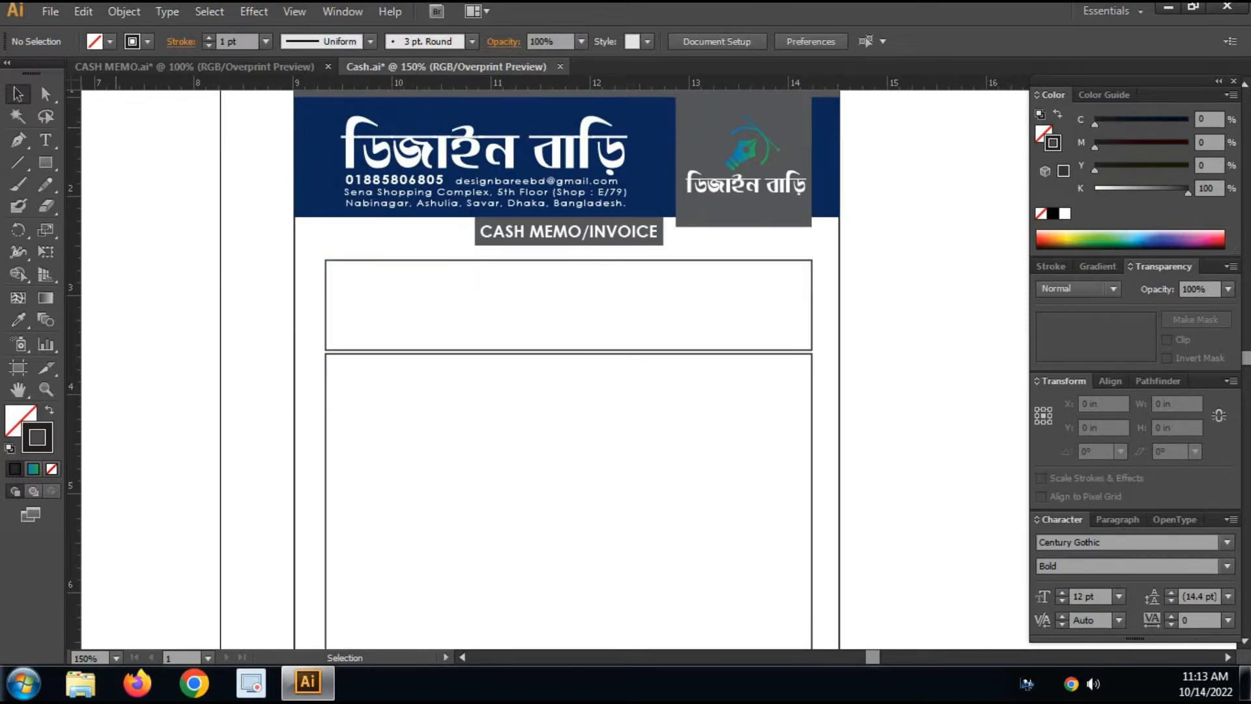
click(19, 141)
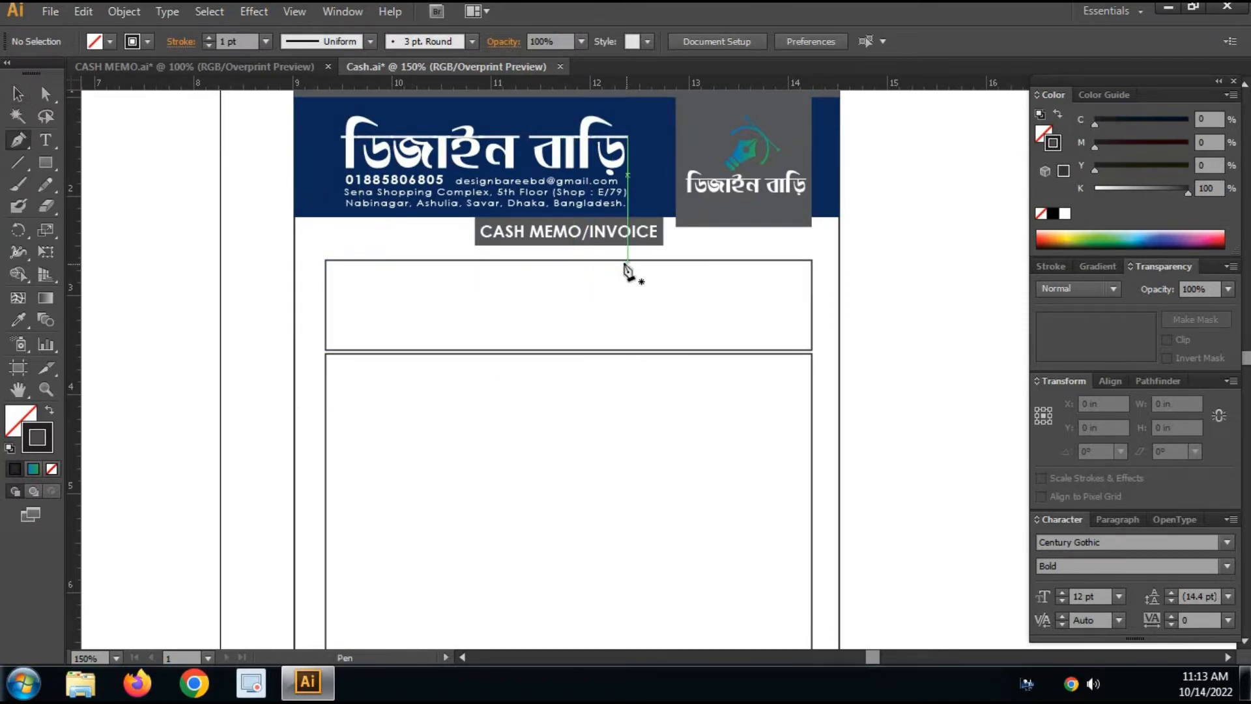
click(611, 260)
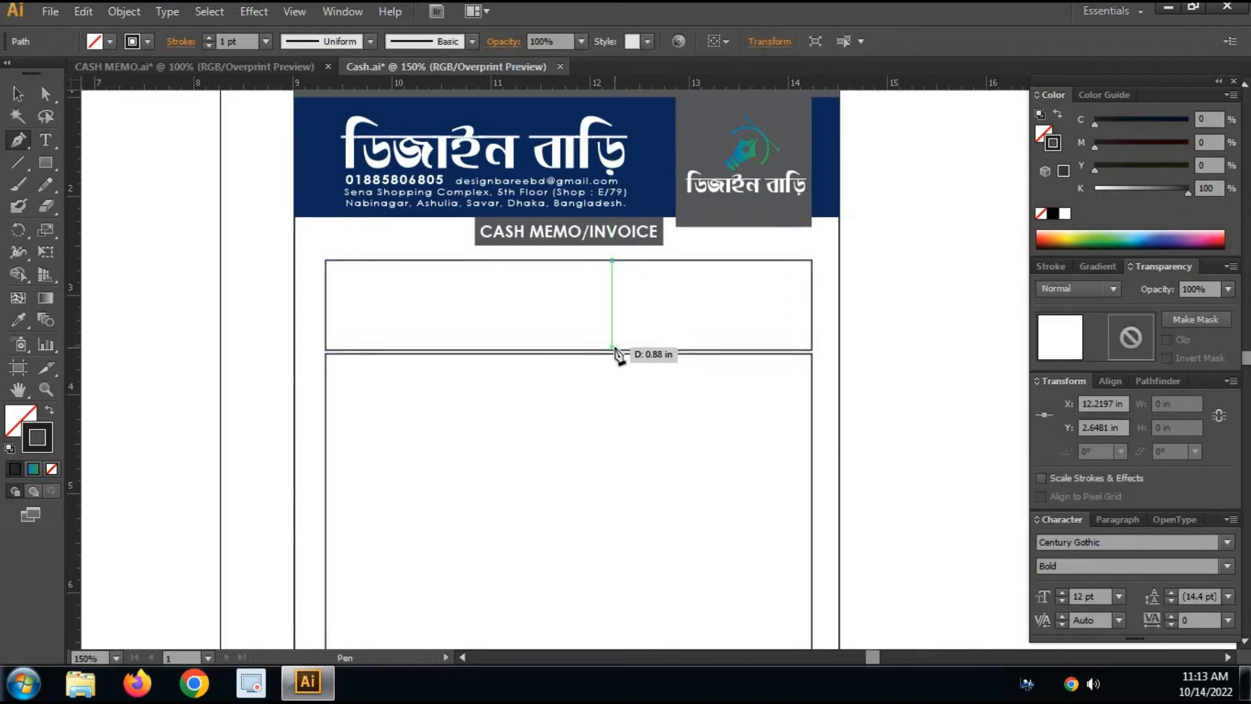
click(612, 351)
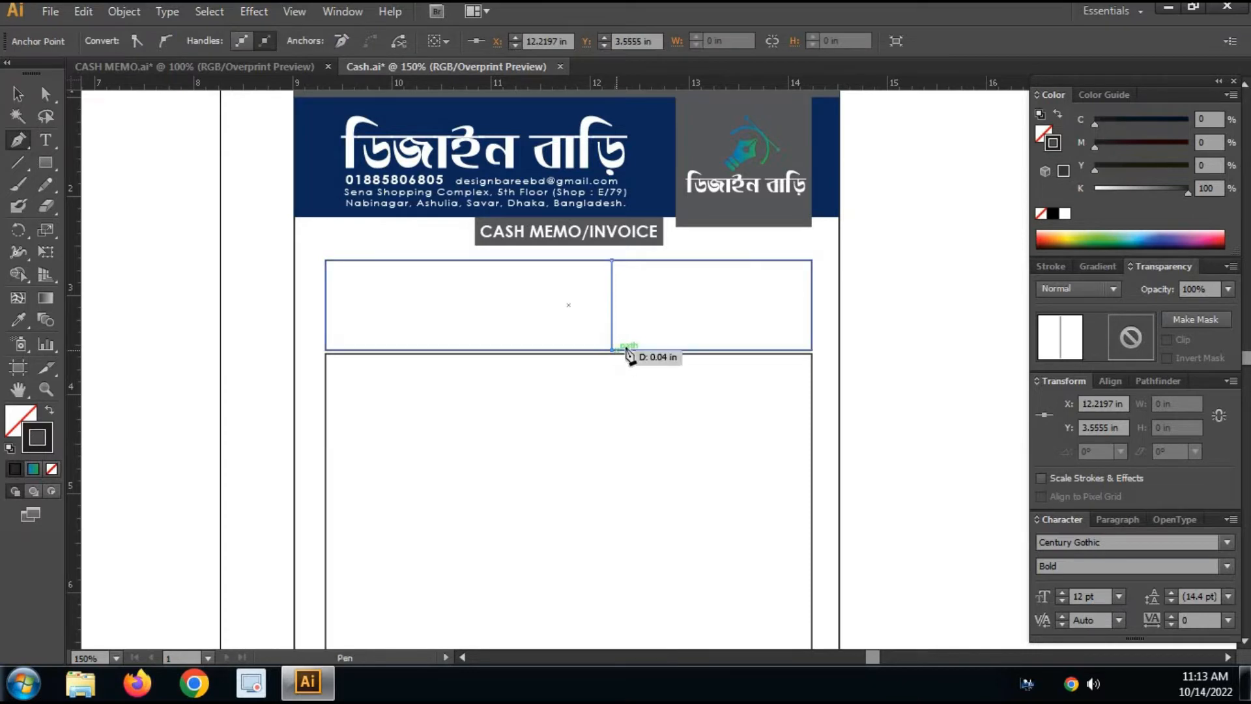
key(v)
click(650, 323)
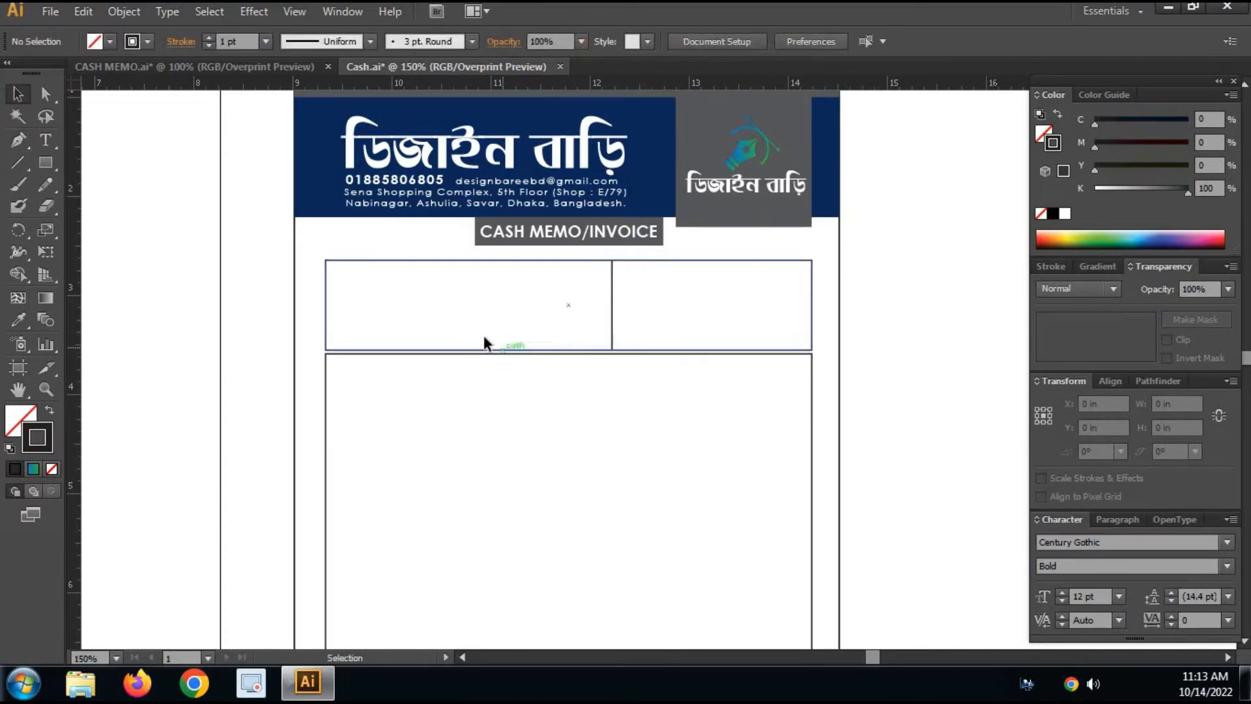
Draw a horizontal Pen line across the upper rectangle's full width, about 0.25 in below its upper edge.
key(p)
click(327, 285)
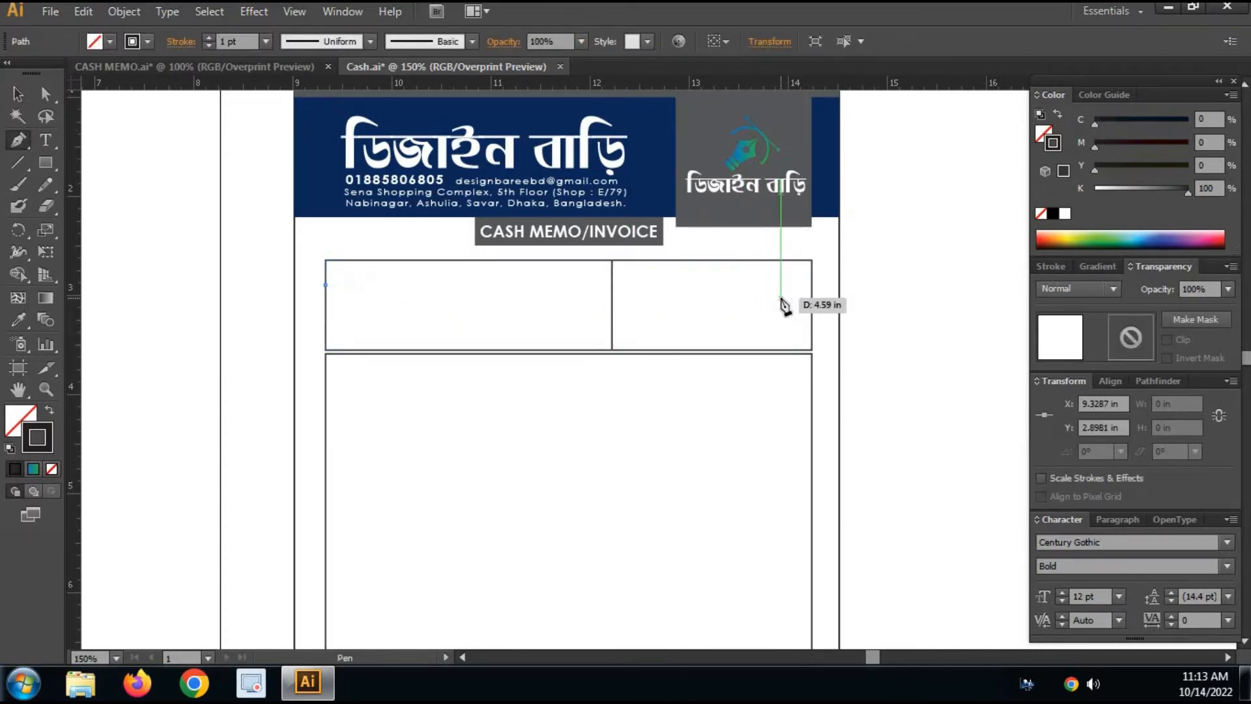
click(811, 285)
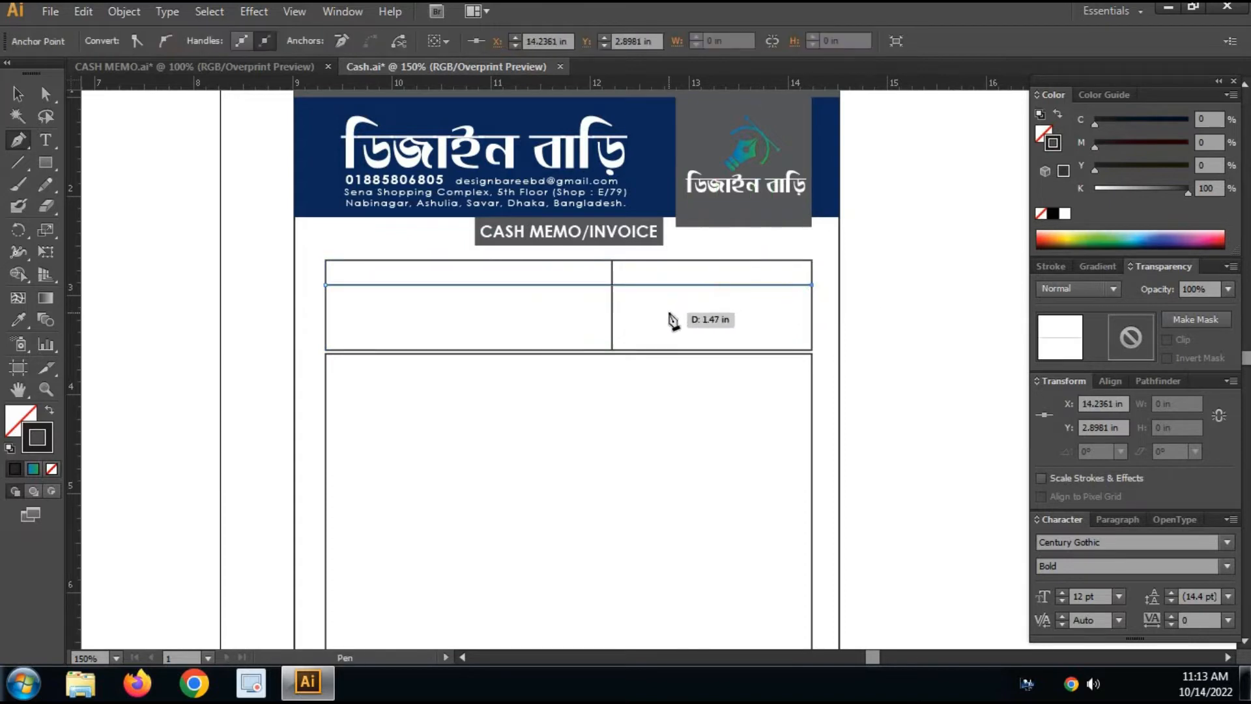
key(v)
click(666, 310)
Duplicate the horizontal line straight downward to divide the upper rectangle into three rows.
drag(657, 284, 657, 318)
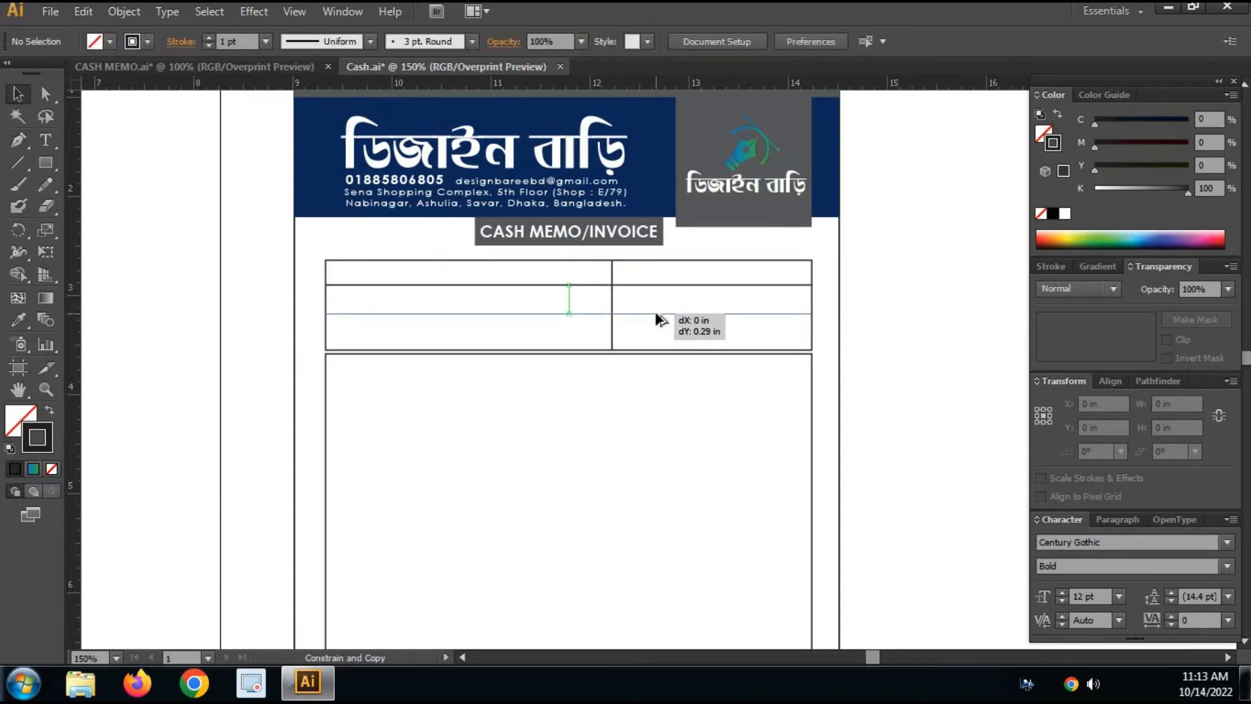
drag(656, 314, 656, 310)
click(443, 409)
Shorten the upper rectangle and its vertical divider together from below to about 0.76 in high, evening out the third row.
key(ctrl+space)
drag(394, 252, 944, 434)
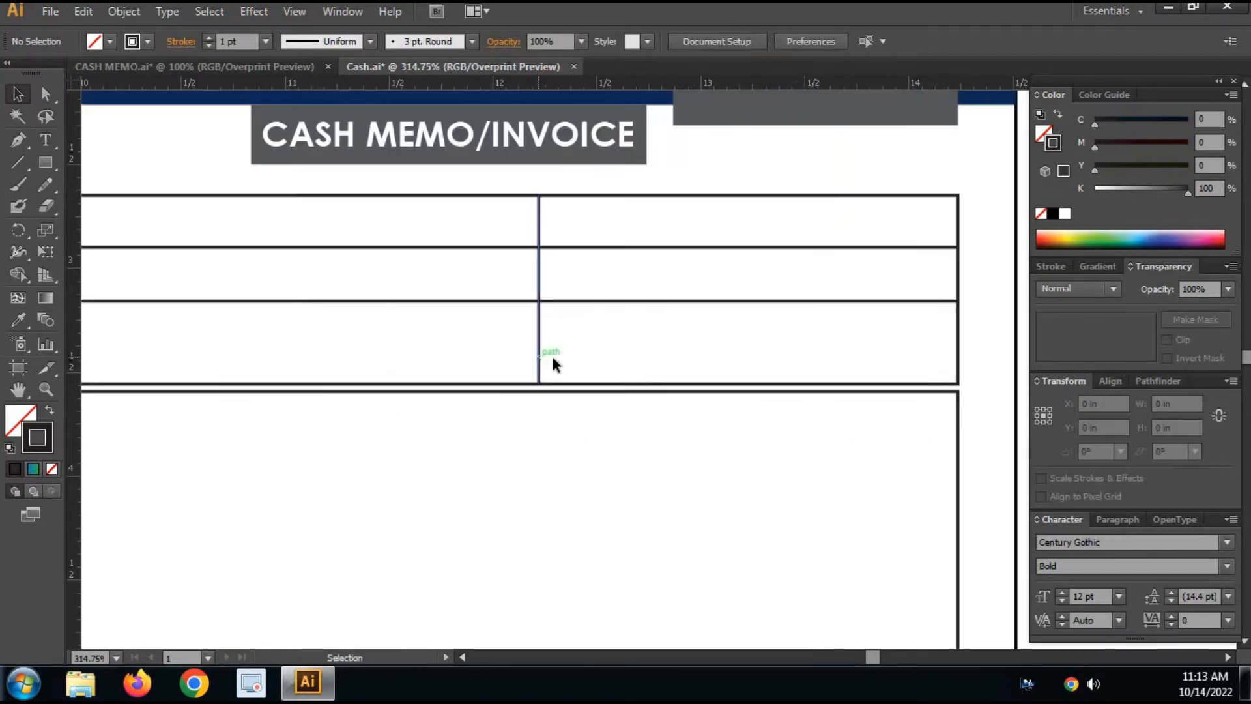
click(530, 384)
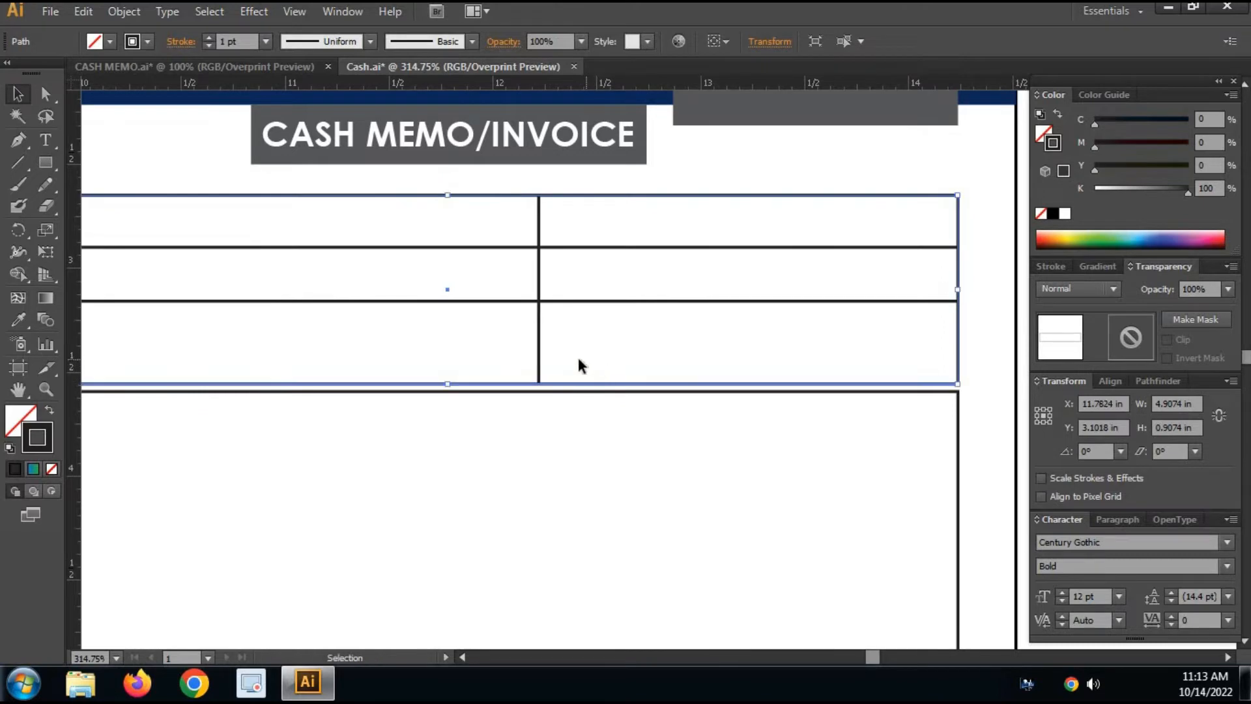
drag(527, 385, 527, 386)
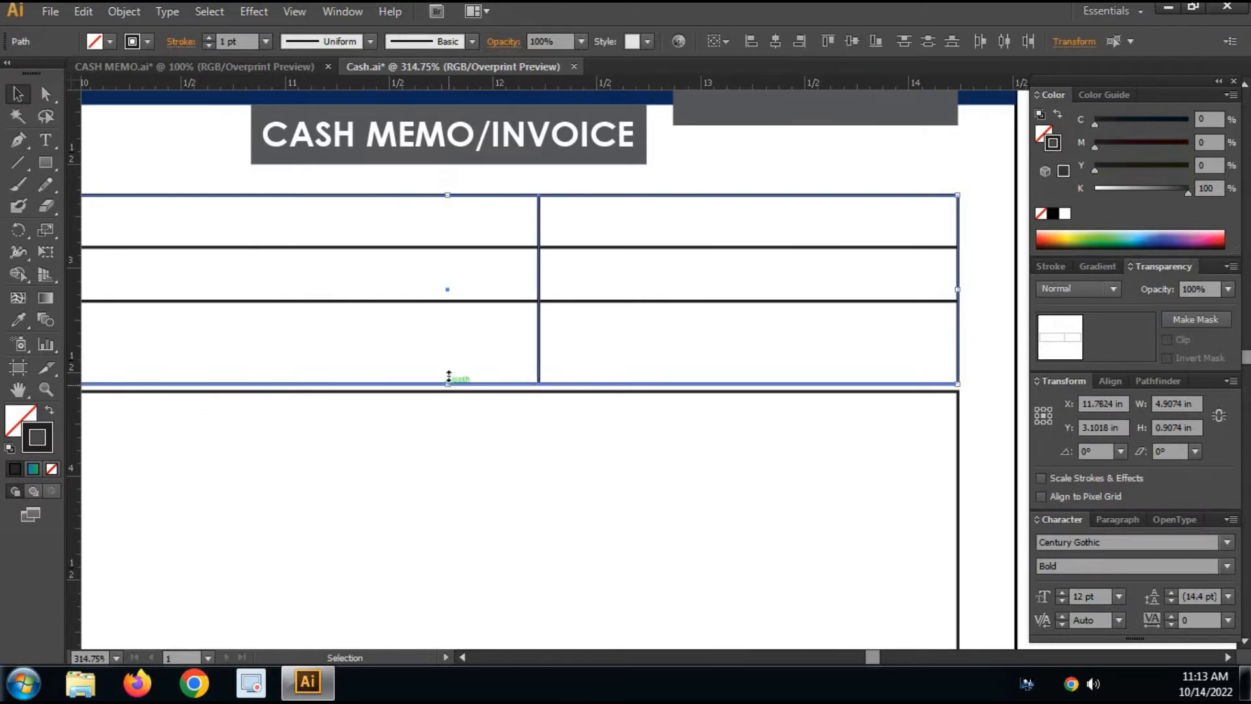
drag(448, 382, 448, 353)
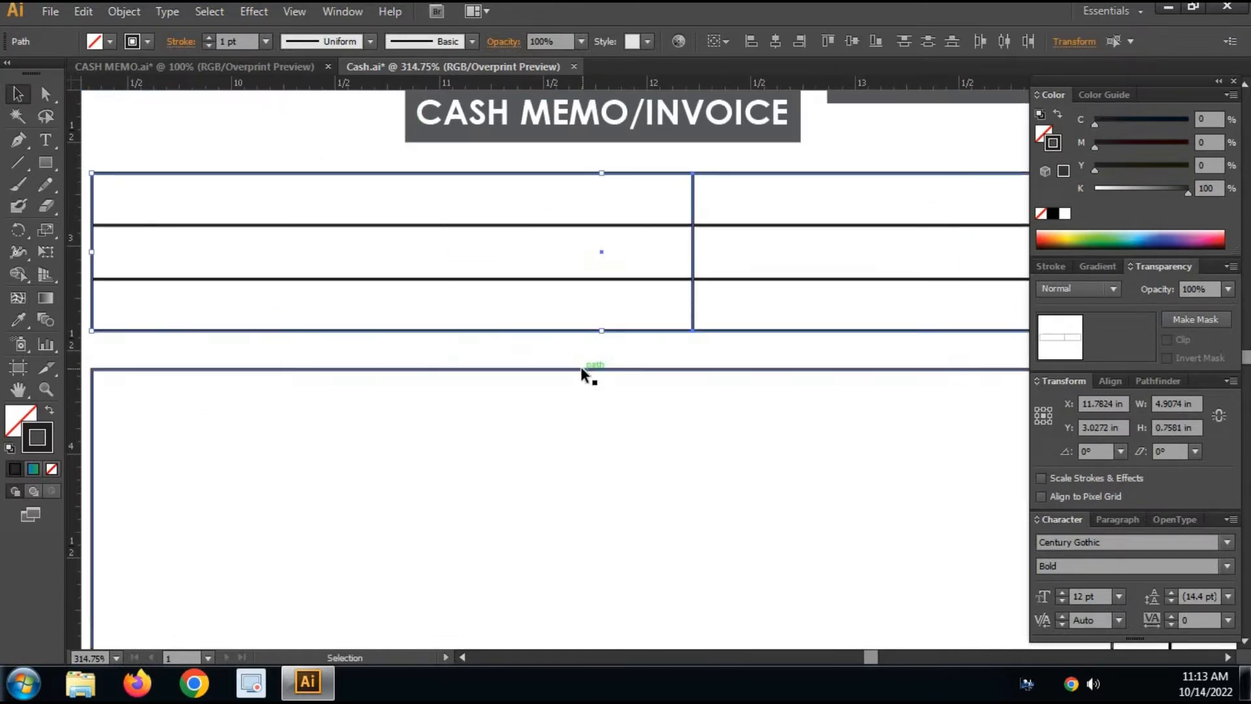
Raise the large rectangle's upper edge to leave only a narrow gap beneath the three-row table.
click(580, 370)
drag(602, 370, 601, 339)
click(603, 429)
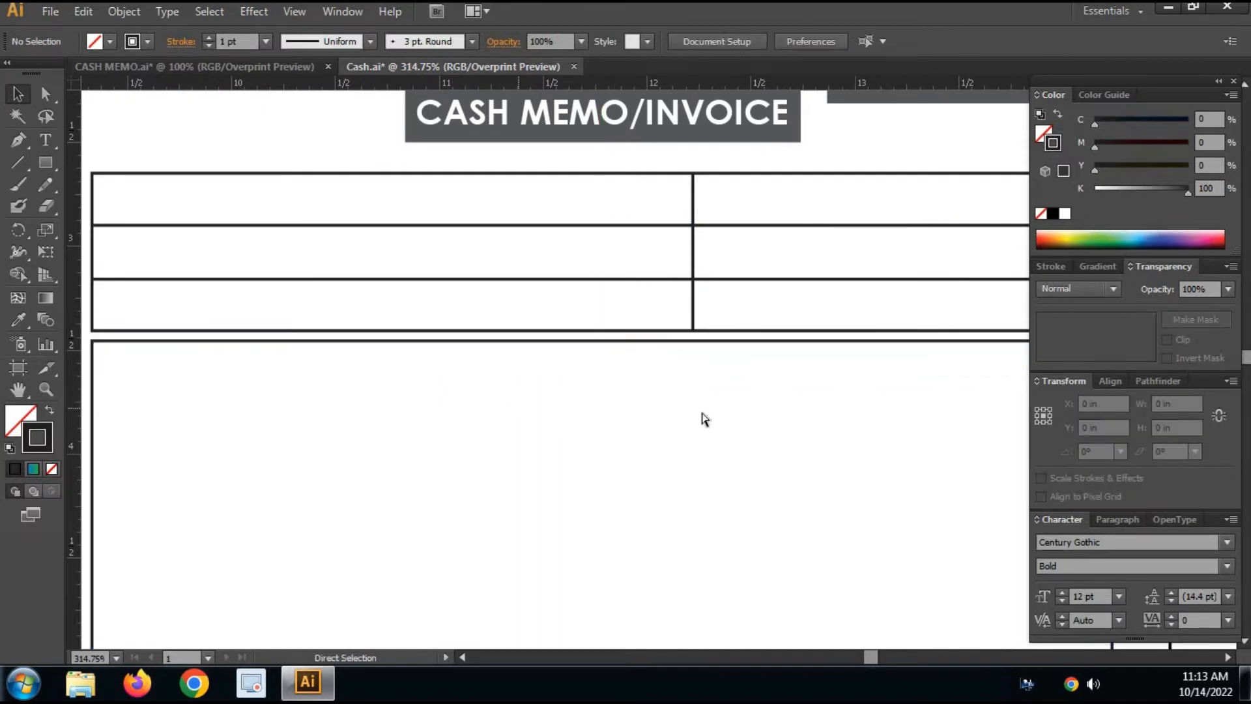
Place a full-width horizontal line in the large rectangle just below its upper edge, at about Y 3.70 in.
key(ctrl+minus)
key(ctrl+minus)
key(ctrl+minus)
key(ctrl+minus)
drag(812, 387, 835, 317)
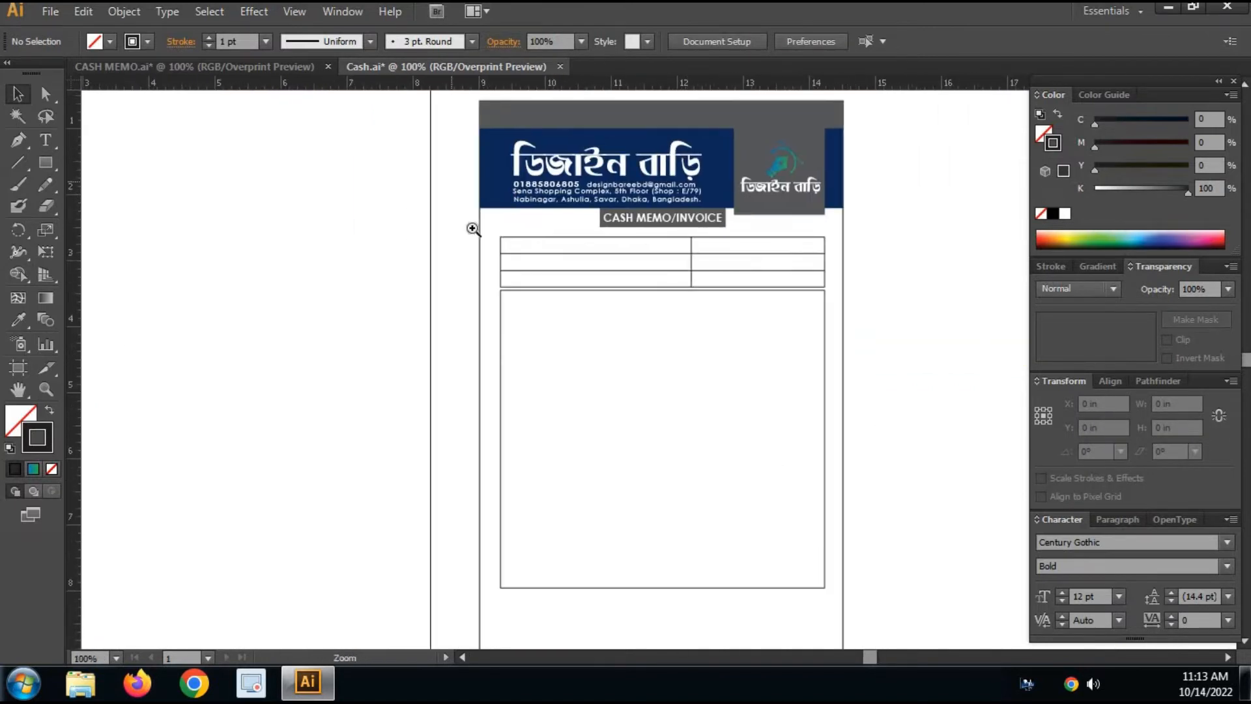
drag(452, 189, 1070, 481)
drag(785, 463, 891, 396)
drag(623, 480, 649, 508)
drag(521, 172, 521, 277)
drag(664, 439, 712, 346)
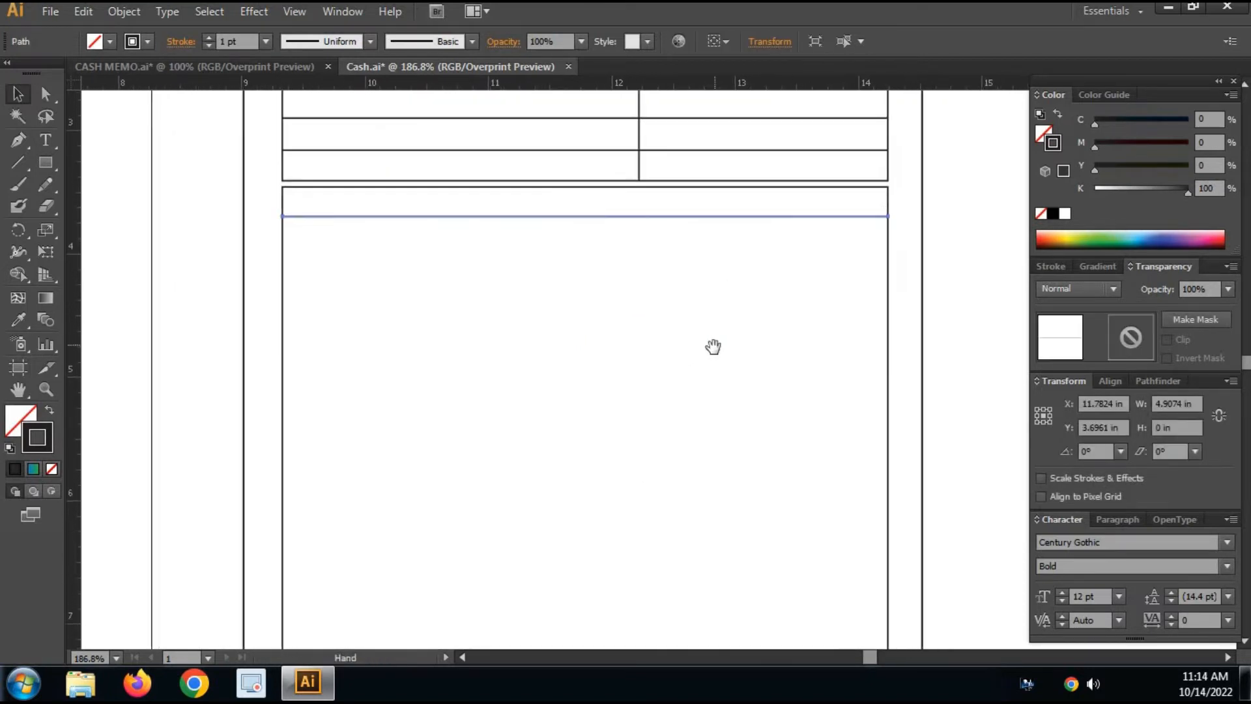
Duplicate the horizontal line in the large rectangle about 0.23 in straight downward to form the second row.
key(ctrl+minus)
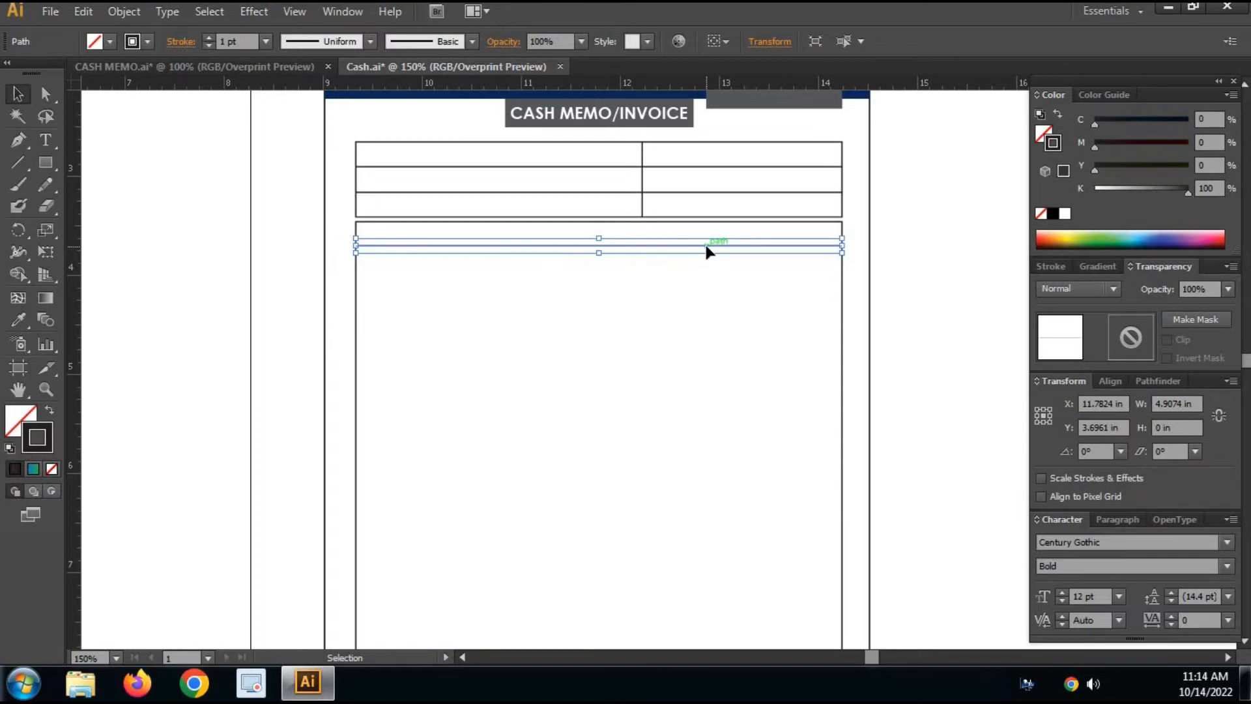
key(a)
drag(707, 247, 707, 273)
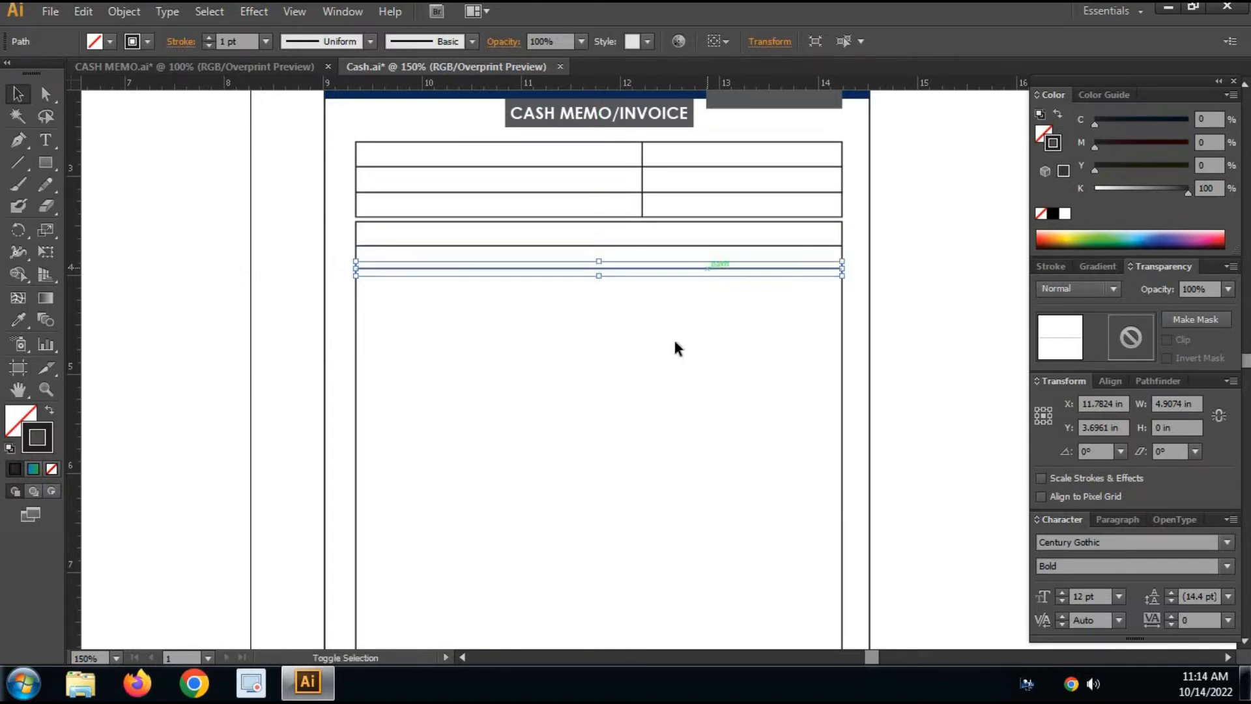
drag(687, 440, 693, 366)
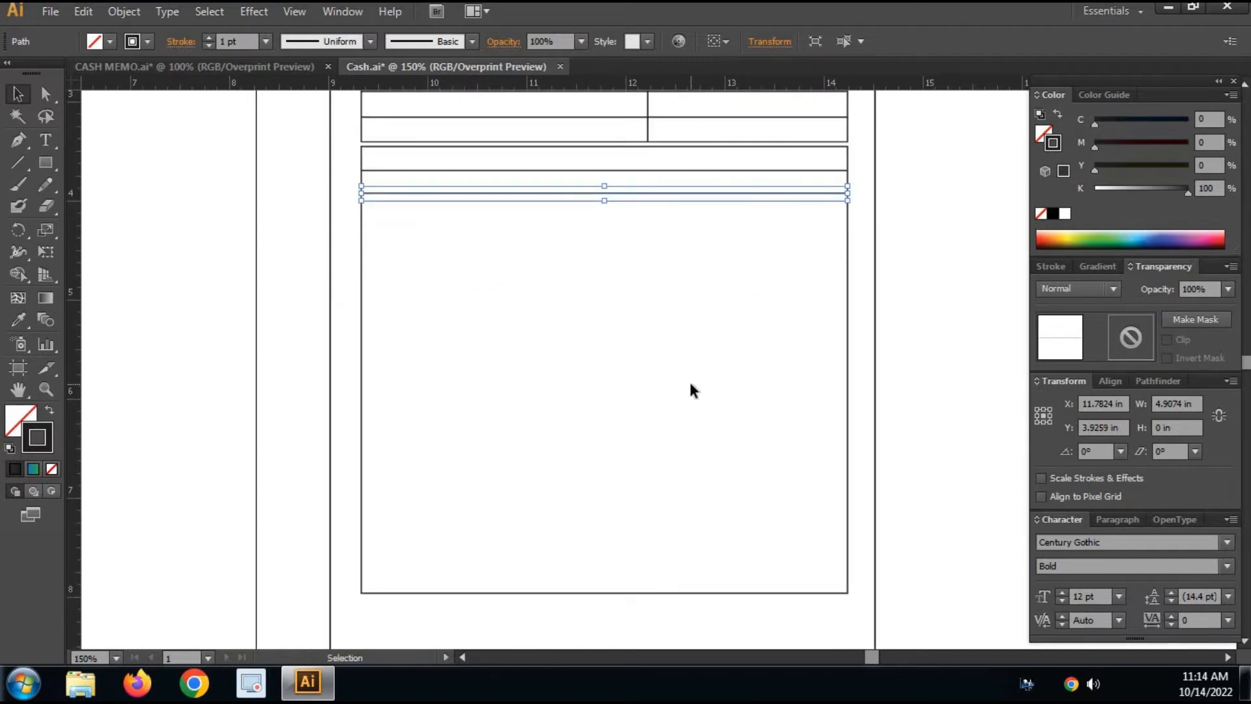
Repeat the line copy down the large rectangle, and raise the rectangle's lower edge to about 4.39 in total height, evening out the last row.
key(a)
key(ctrl+d)
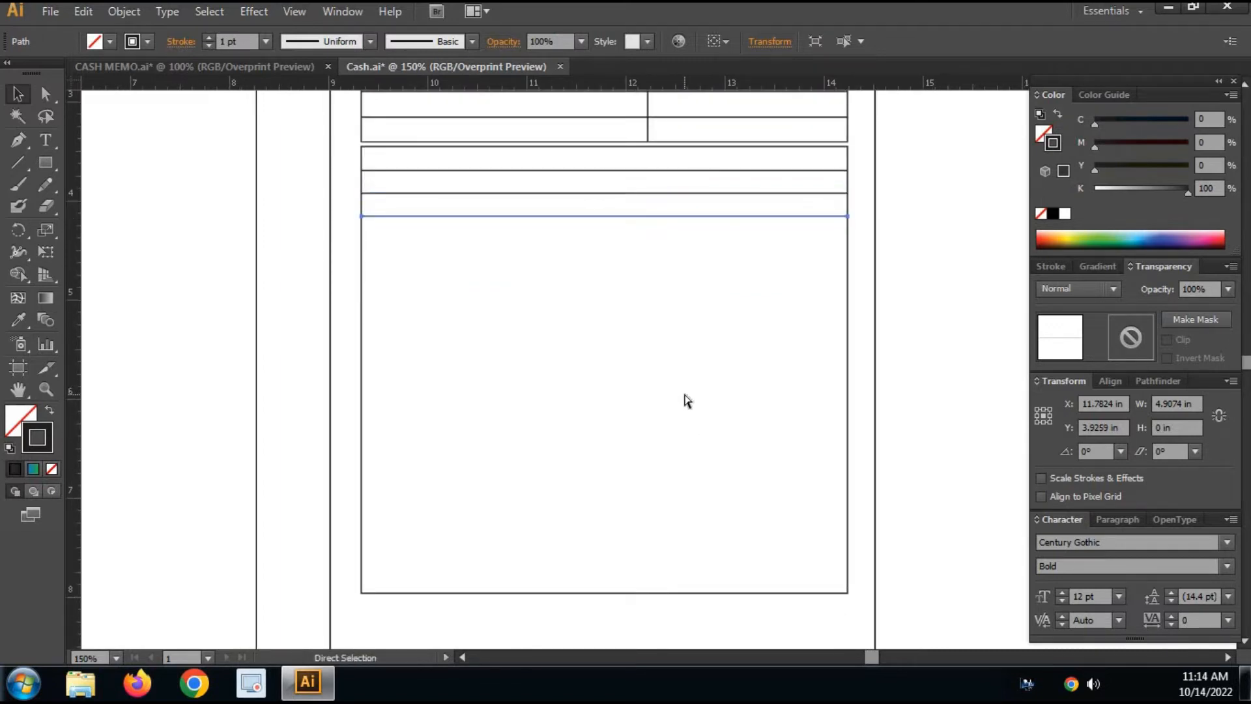
key(ctrl+d)
key(ctrl+d)
key(ctrl+d)
key(ctrl+d)
key(ctrl+d)
key(ctrl+d)
key(ctrl+d)
key(ctrl+d)
key(ctrl+d)
key(ctrl+d)
key(ctrl+d)
key(ctrl+d)
key(ctrl+d)
key(ctrl+d)
key(ctrl+d)
click(948, 451)
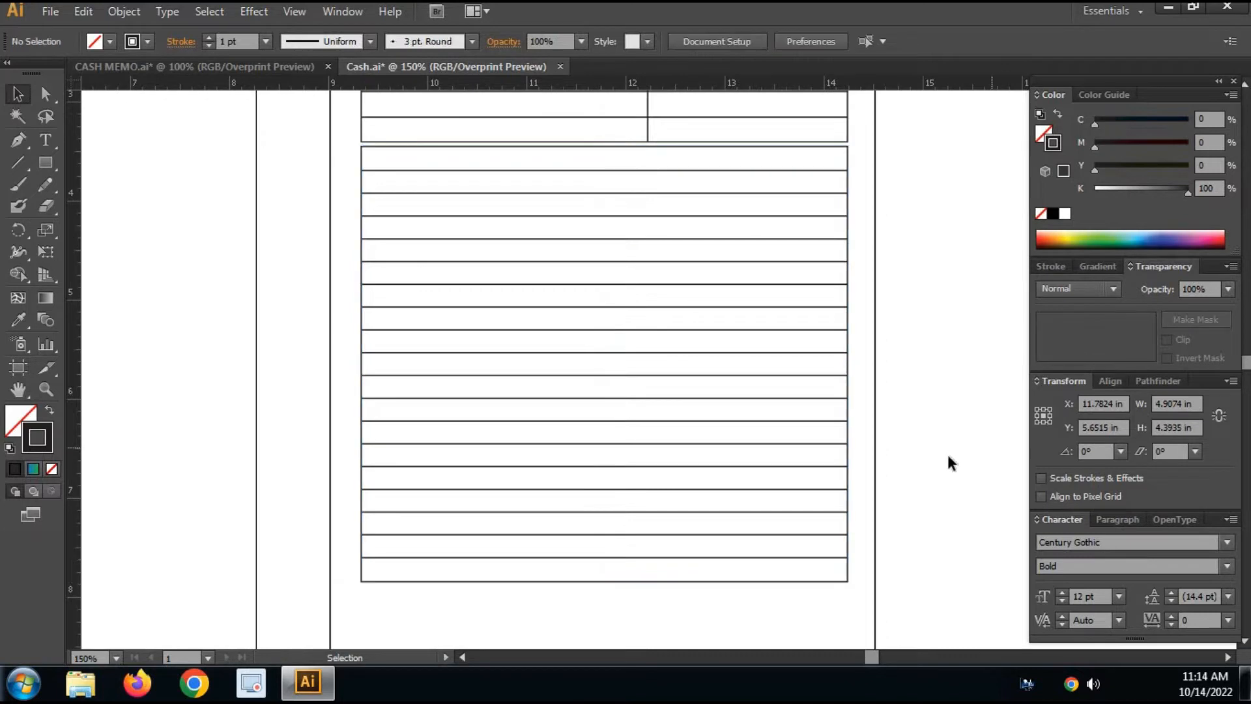
drag(948, 494, 945, 469)
drag(898, 308, 877, 363)
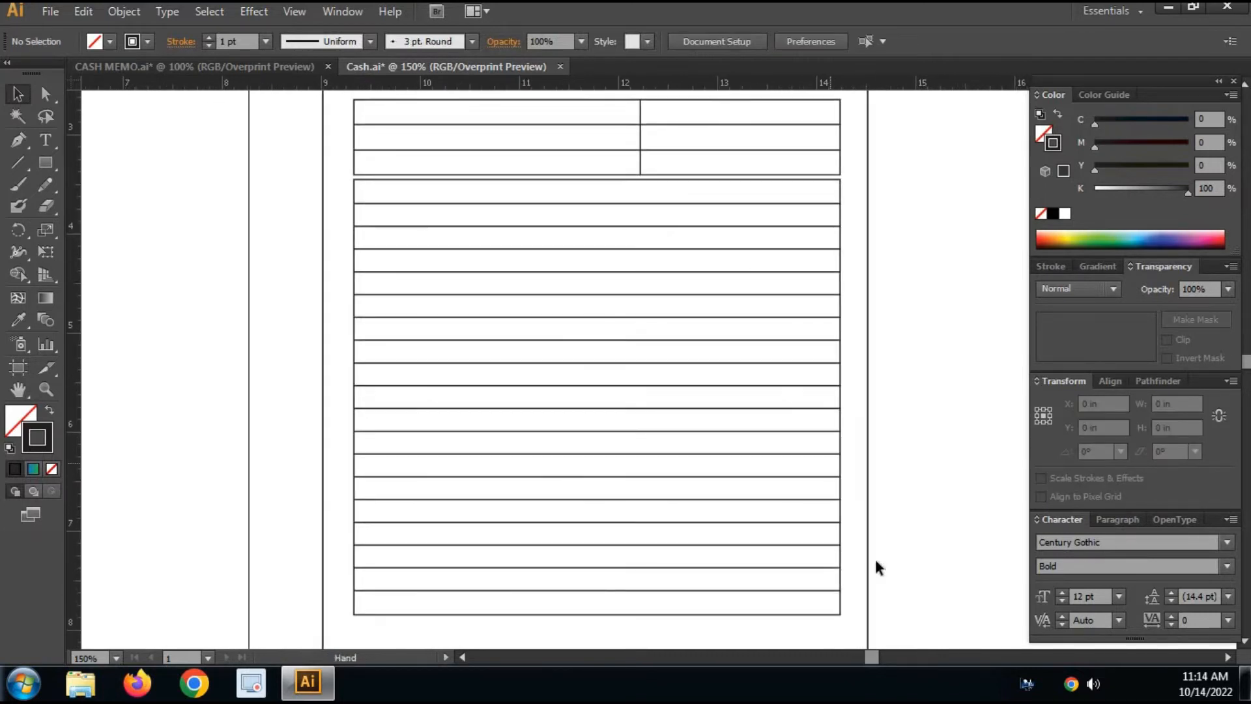
Copy the upper table's vertical divider to the item table at about X 9.63 in and stretch it to the table's full height.
click(641, 136)
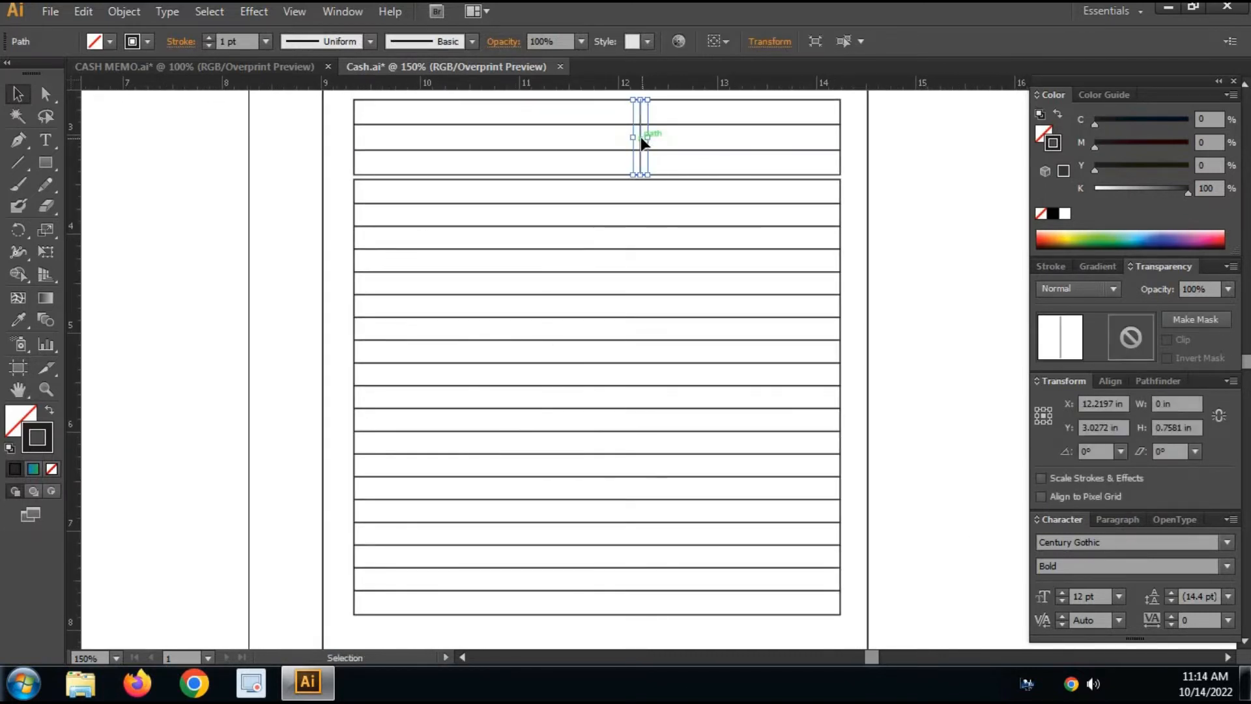
drag(640, 138, 385, 220)
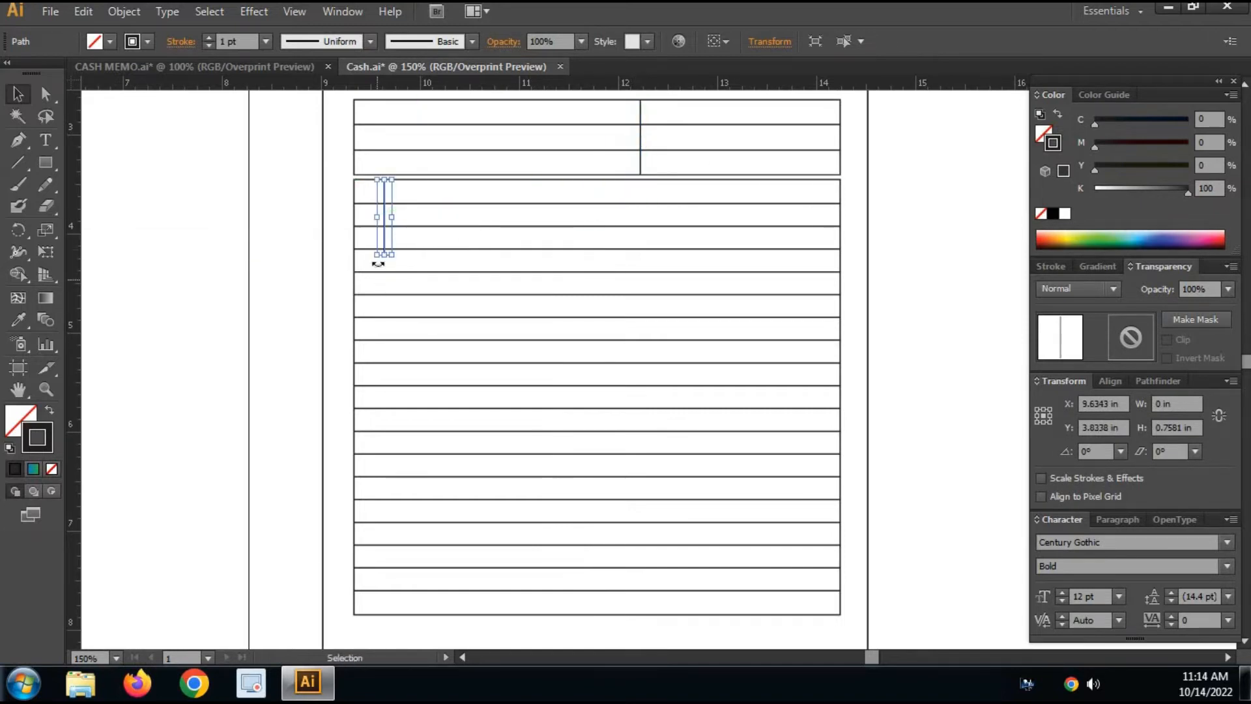
drag(374, 384, 360, 616)
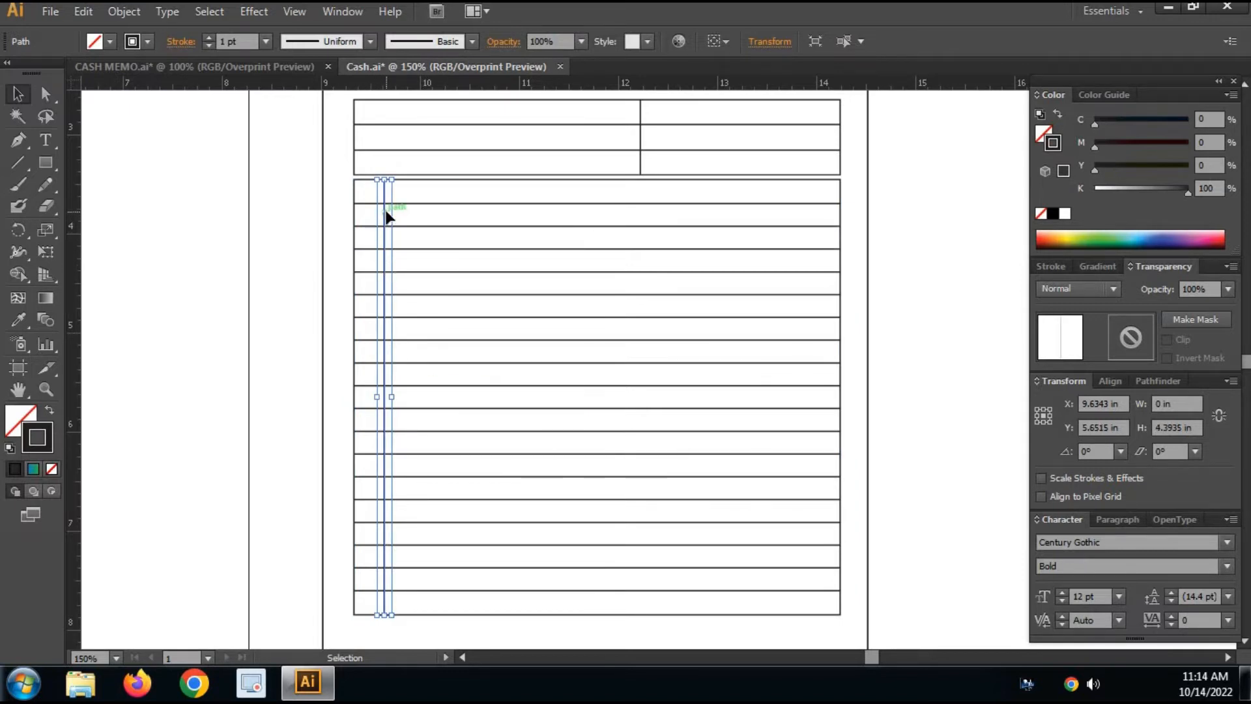
Duplicate the full-height divider horizontally to about X 11.86, 12.22 and 13.04 in to form five item-table columns.
drag(385, 210, 606, 215)
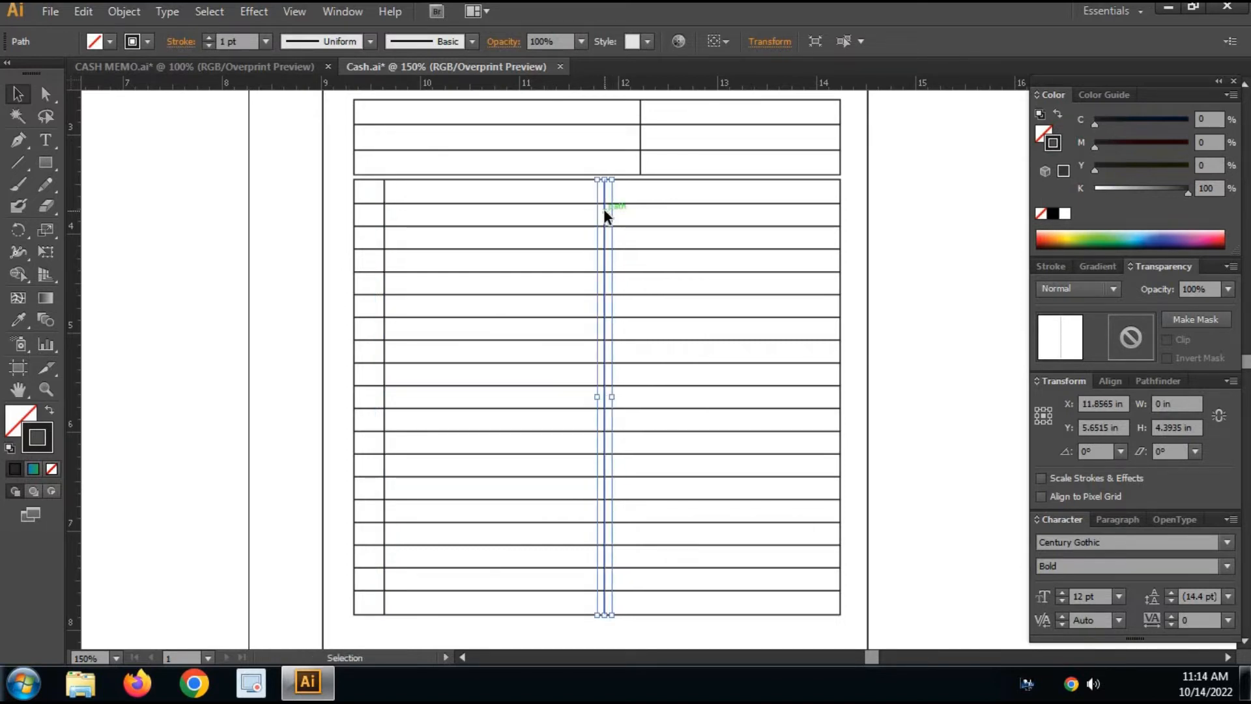
drag(604, 215, 723, 219)
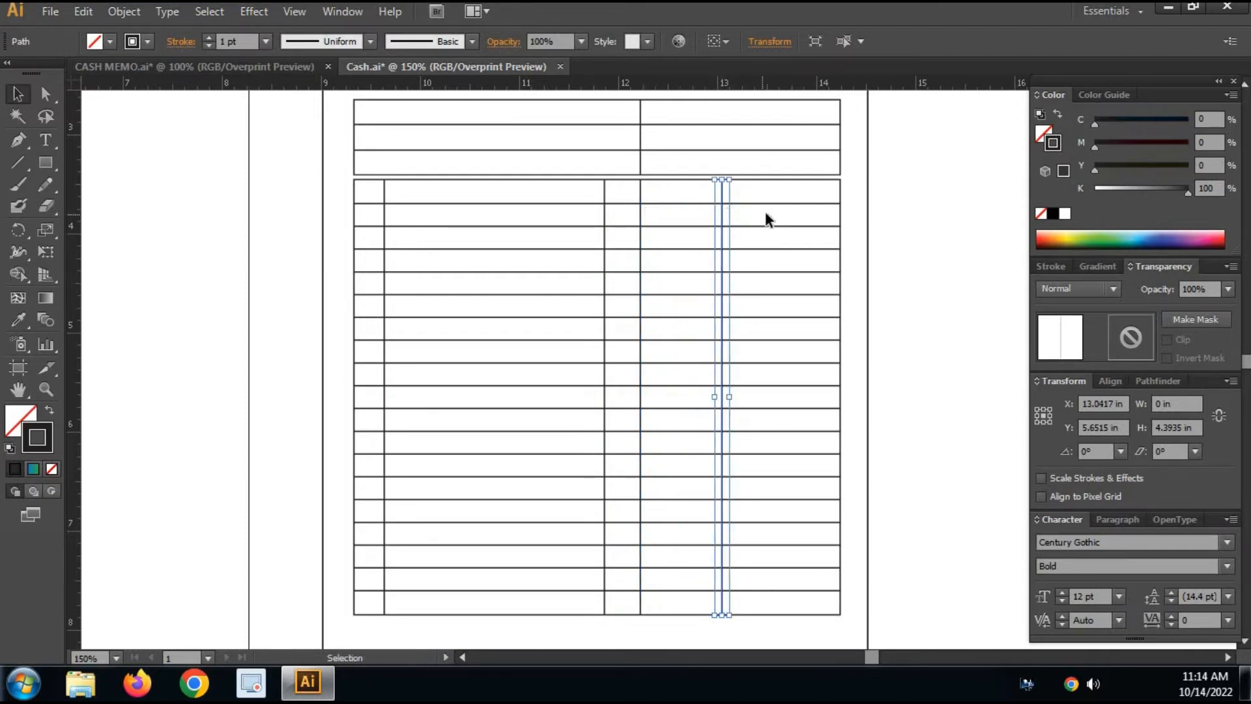
click(1023, 282)
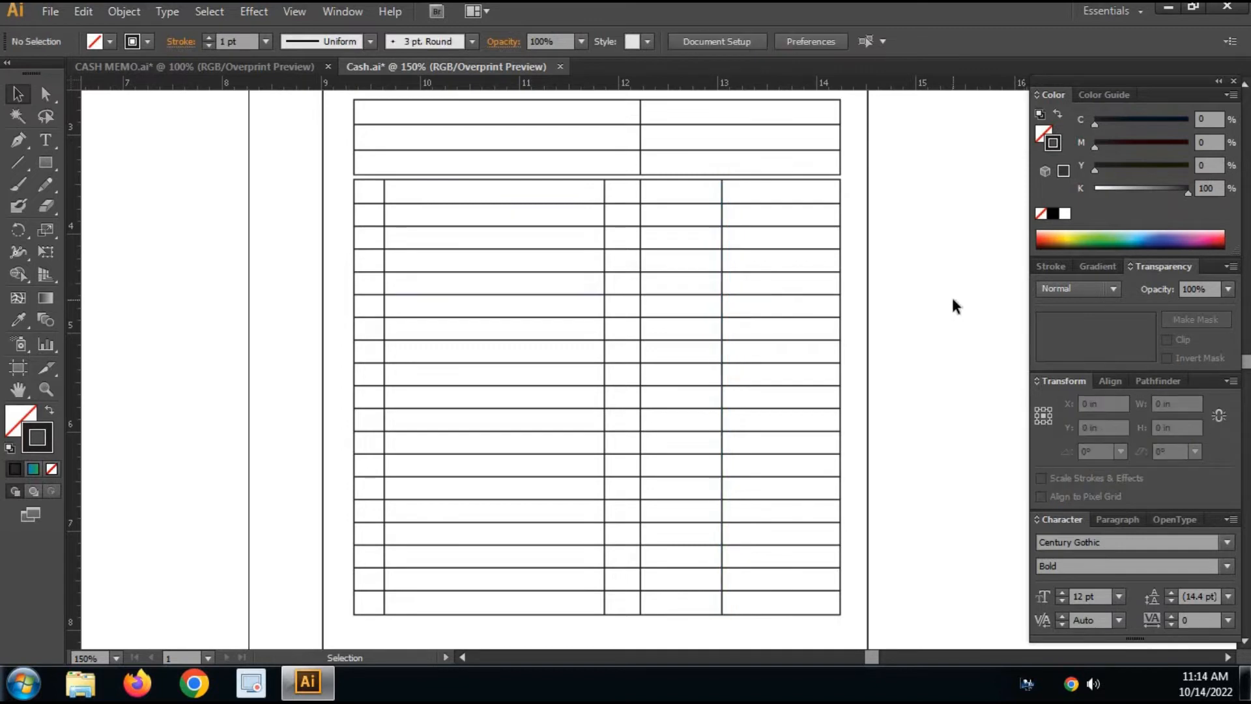
Shift the three right-hand dividers right until the first lines up with the upper table's divider, and save the document.
click(722, 217)
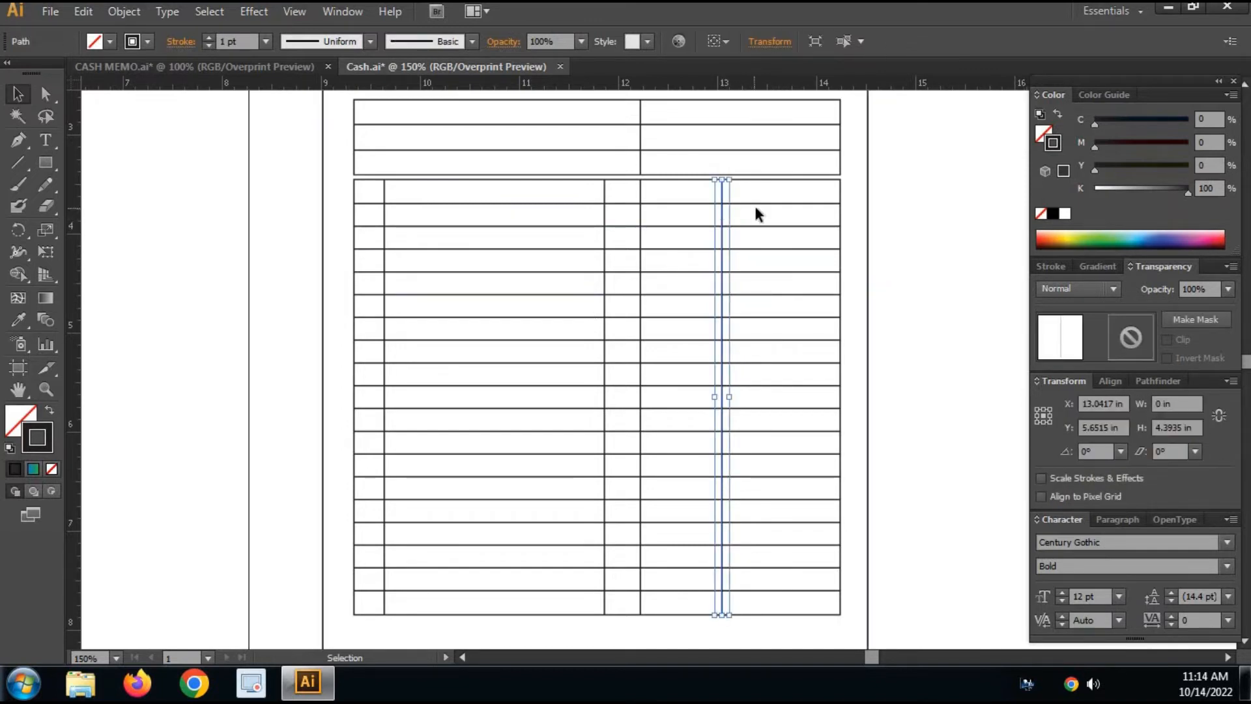
click(570, 221)
drag(597, 214, 637, 221)
click(939, 339)
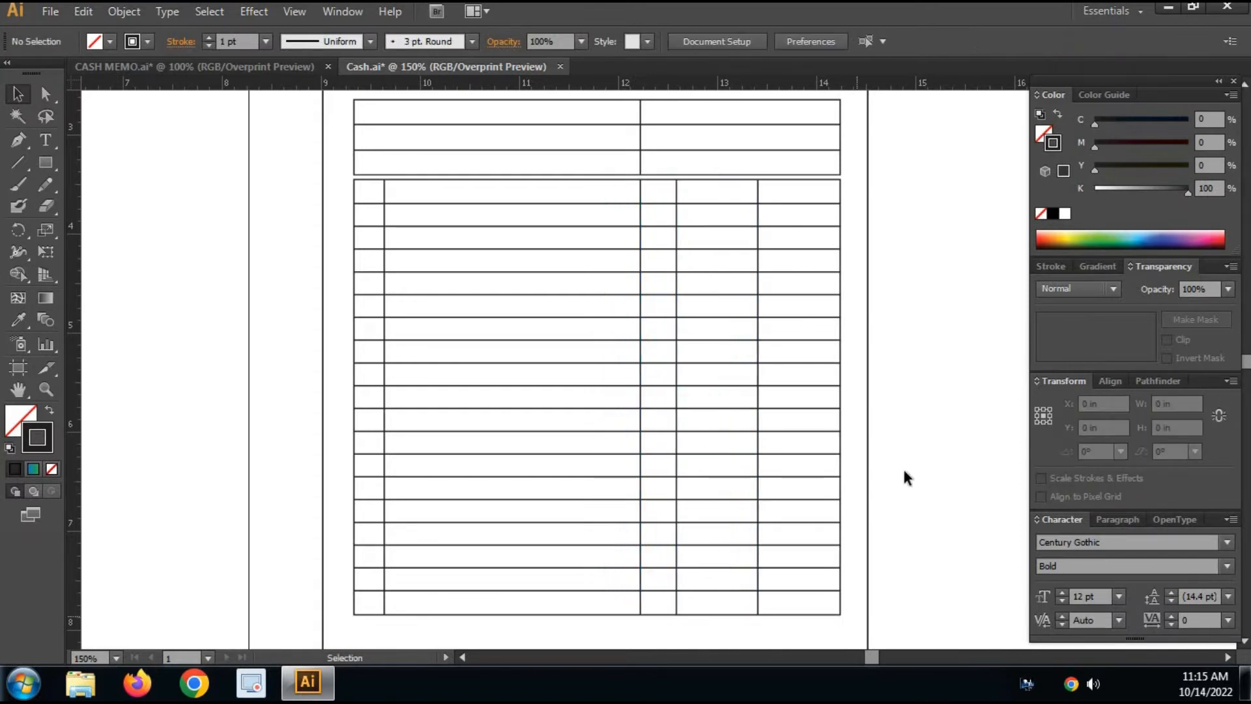
drag(890, 553, 925, 496)
drag(914, 436, 829, 462)
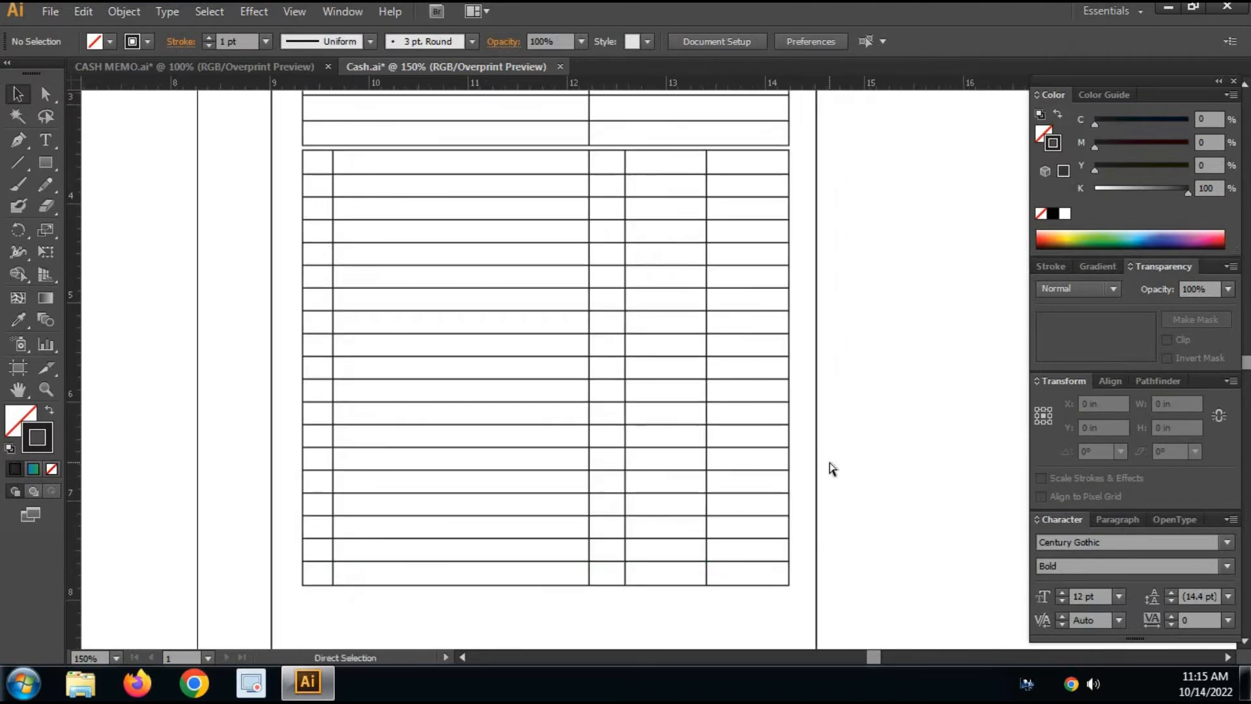
key(ctrl+s)
Add an "Sl." label in 11 pt Century Gothic Regular to the item table's first header cell and copy it into the other four.
drag(893, 383, 865, 585)
drag(129, 194, 1107, 507)
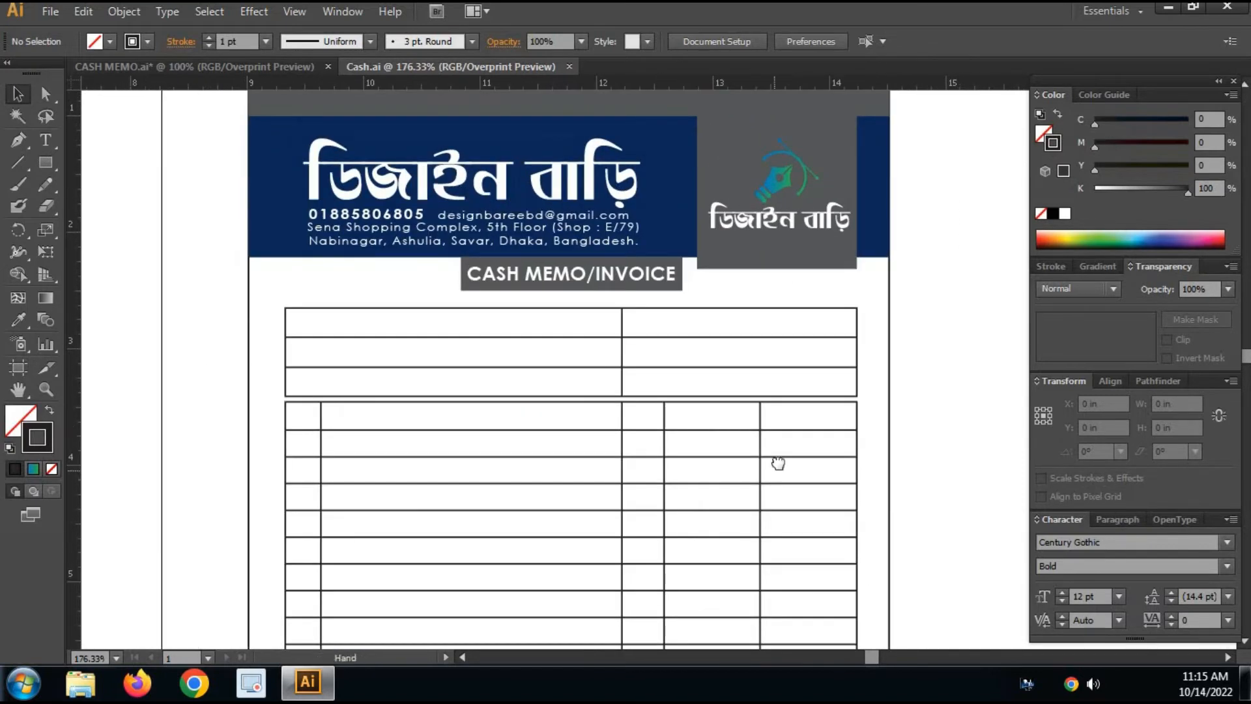
drag(778, 463, 792, 443)
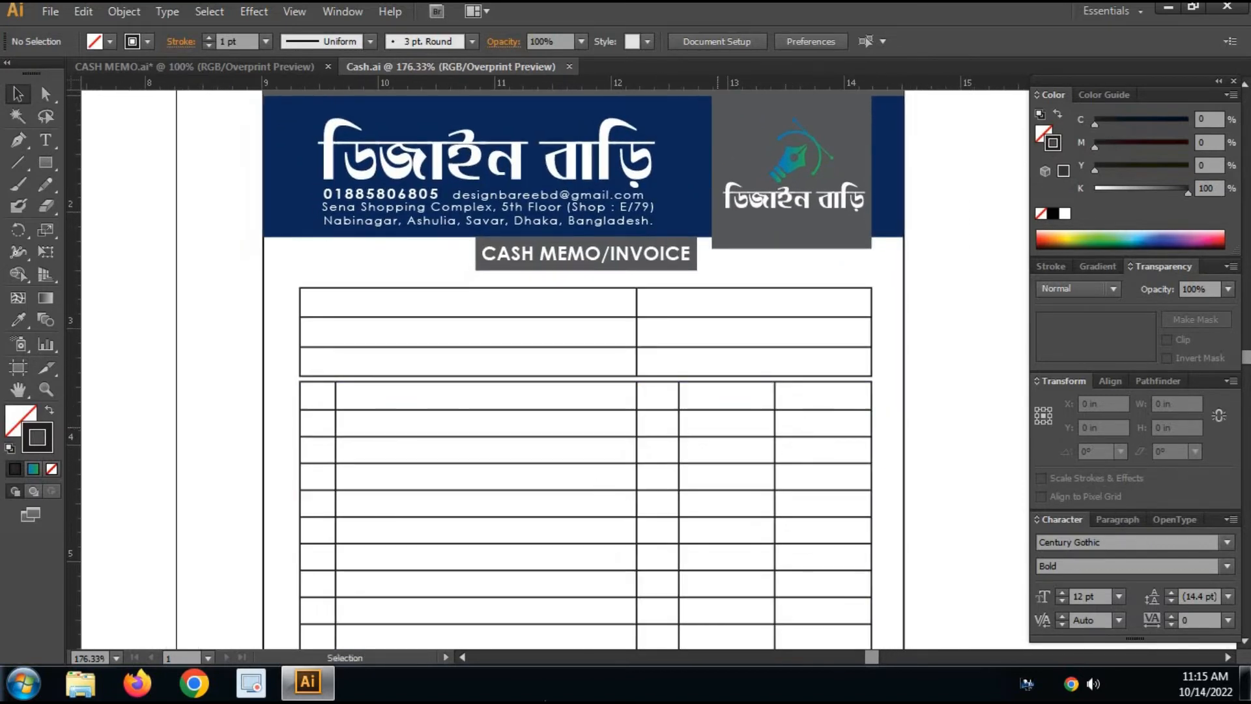
click(45, 140)
click(201, 397)
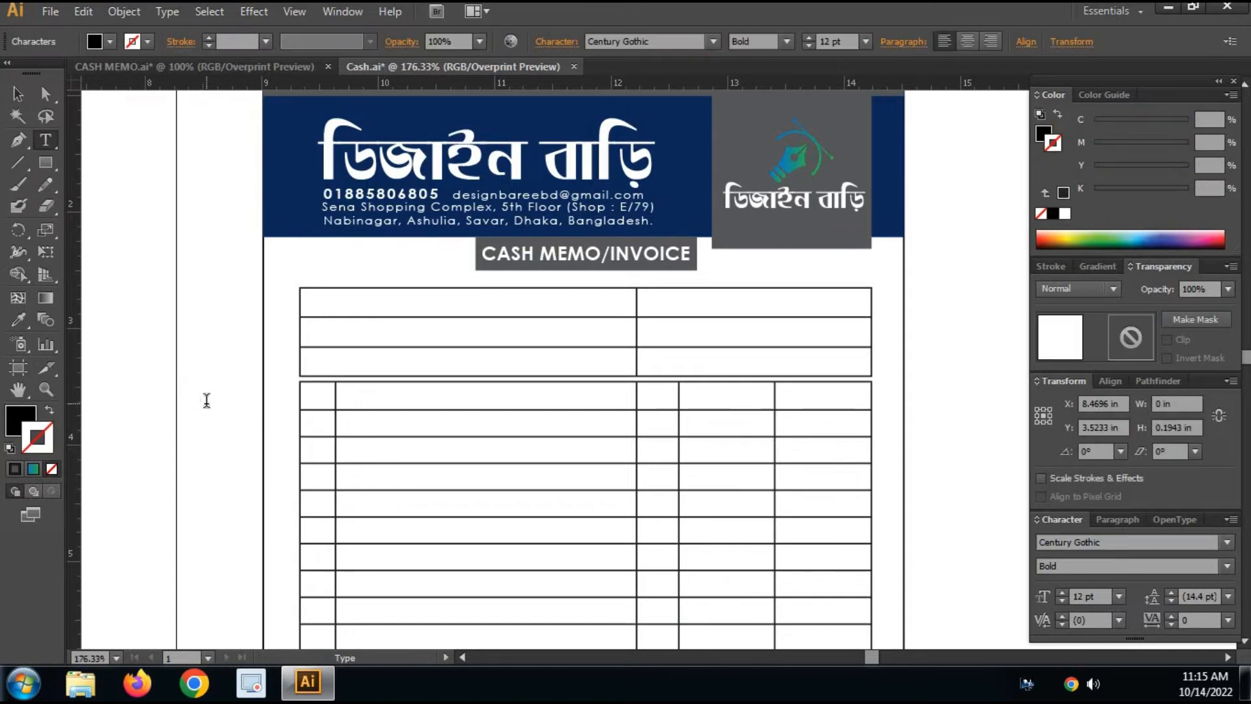
text(Sl.)
key(Escape)
key(v)
drag(206, 395, 822, 401)
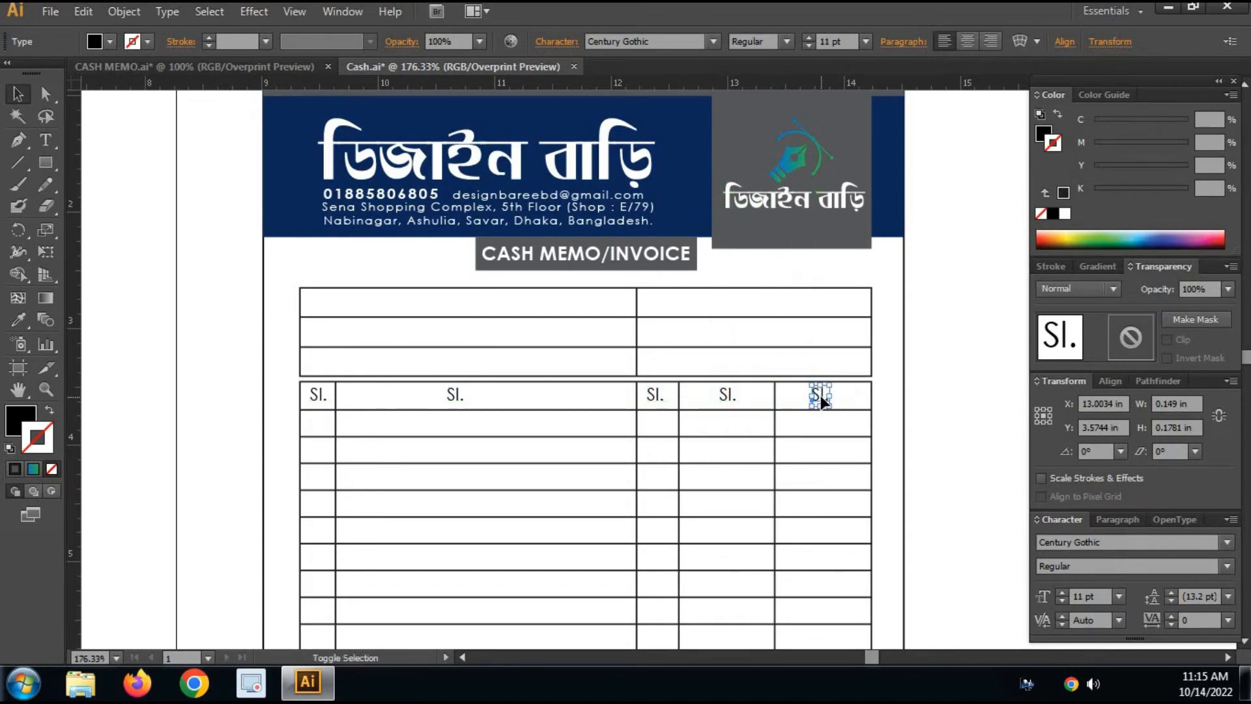
Change the copied header labels to "Description", "Qty.", "Rate." and "Price.".
double_click(456, 395)
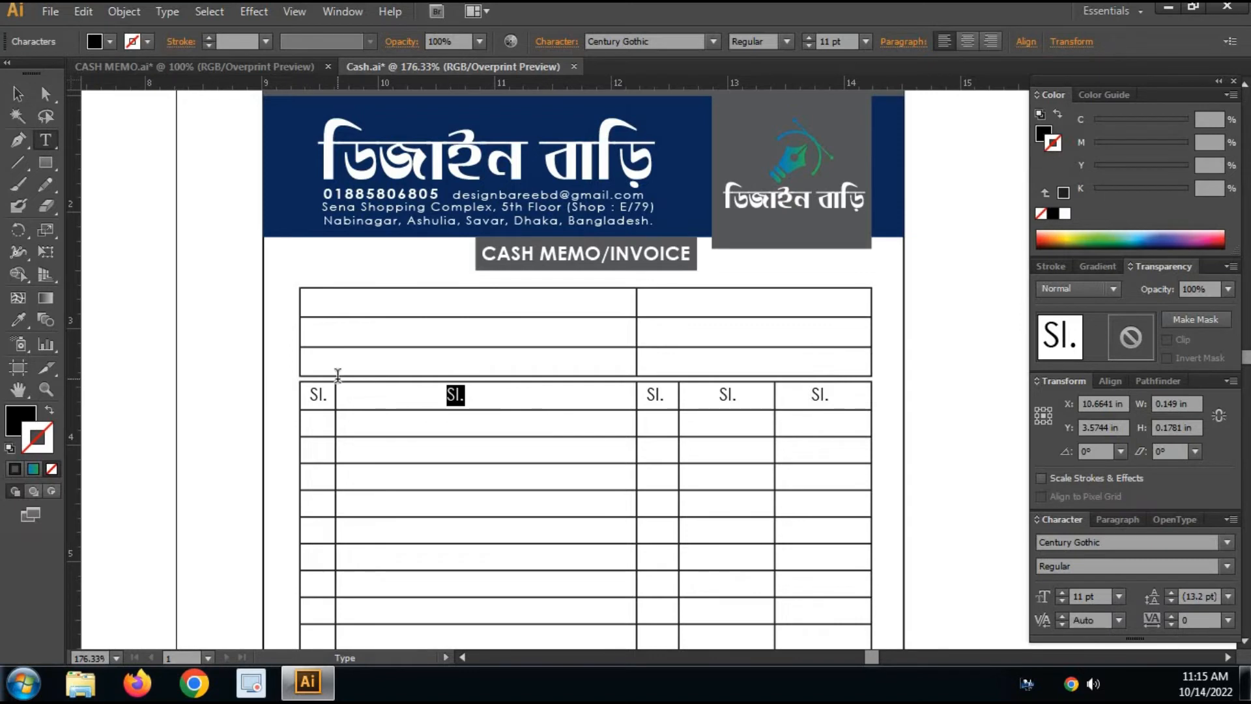
text(Description)
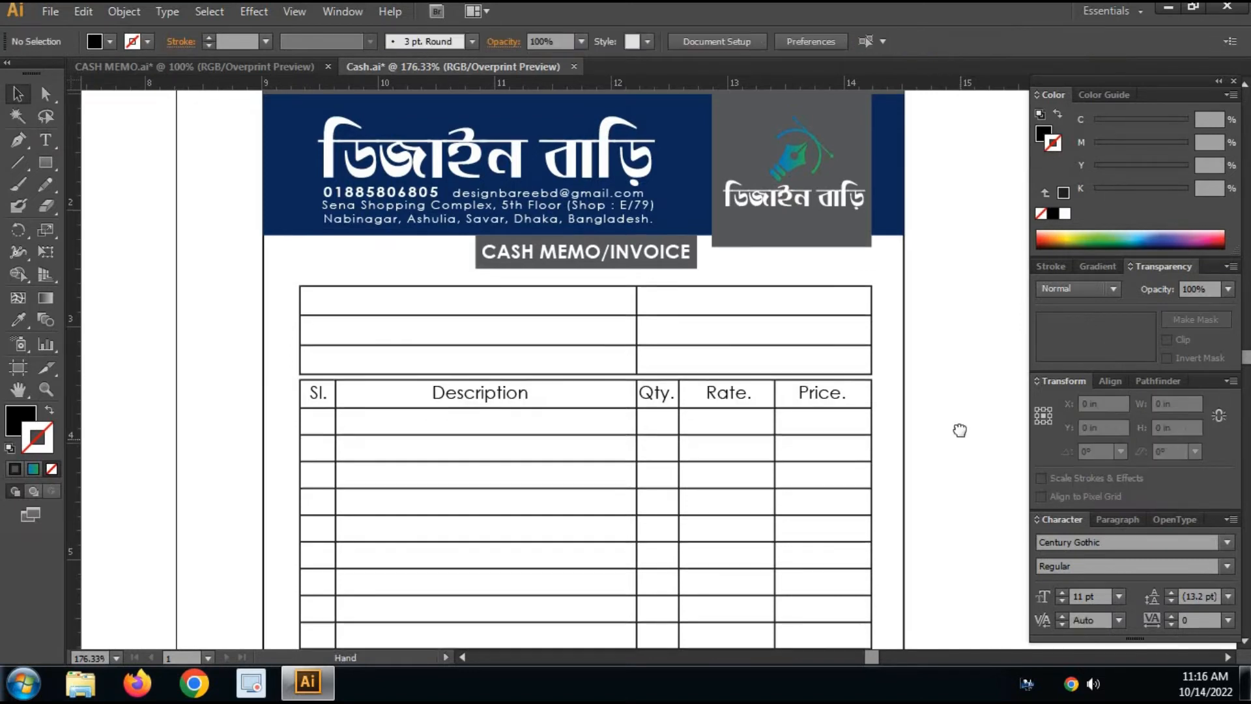
scroll(244, 336, down, 1)
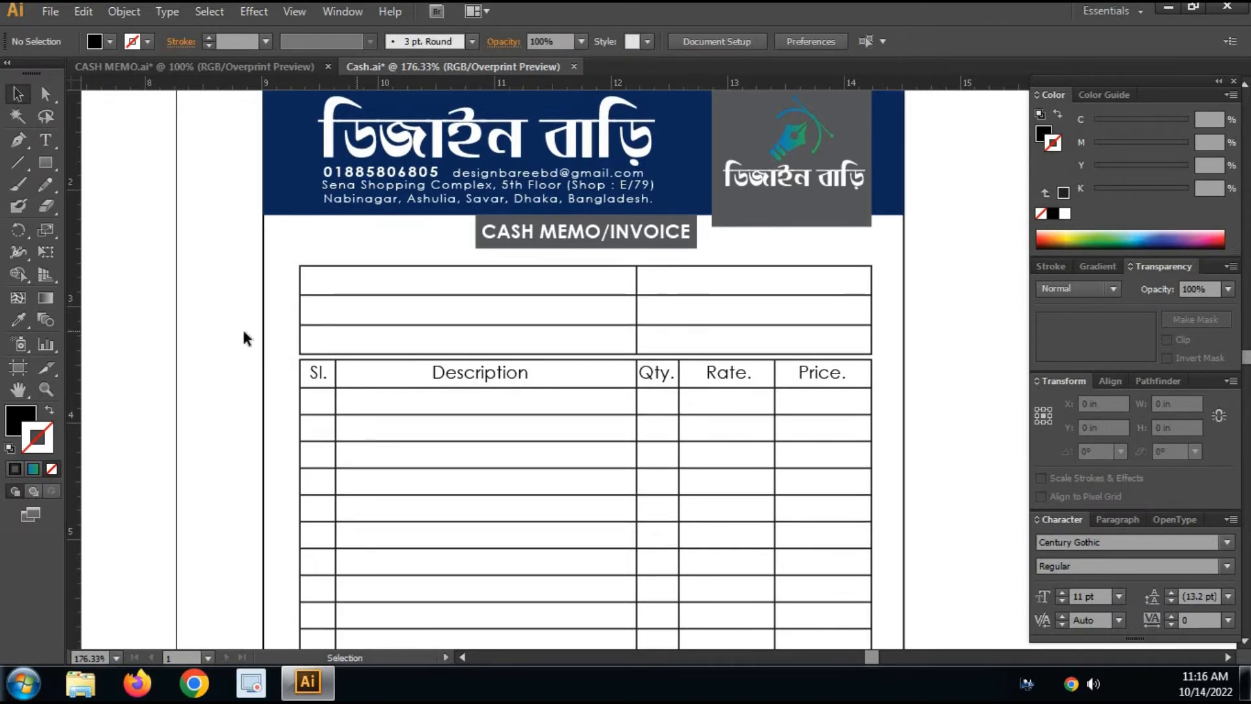
Create a "Name :" label and place copies of it in all three left-hand rows of the customer-details table.
click(42, 142)
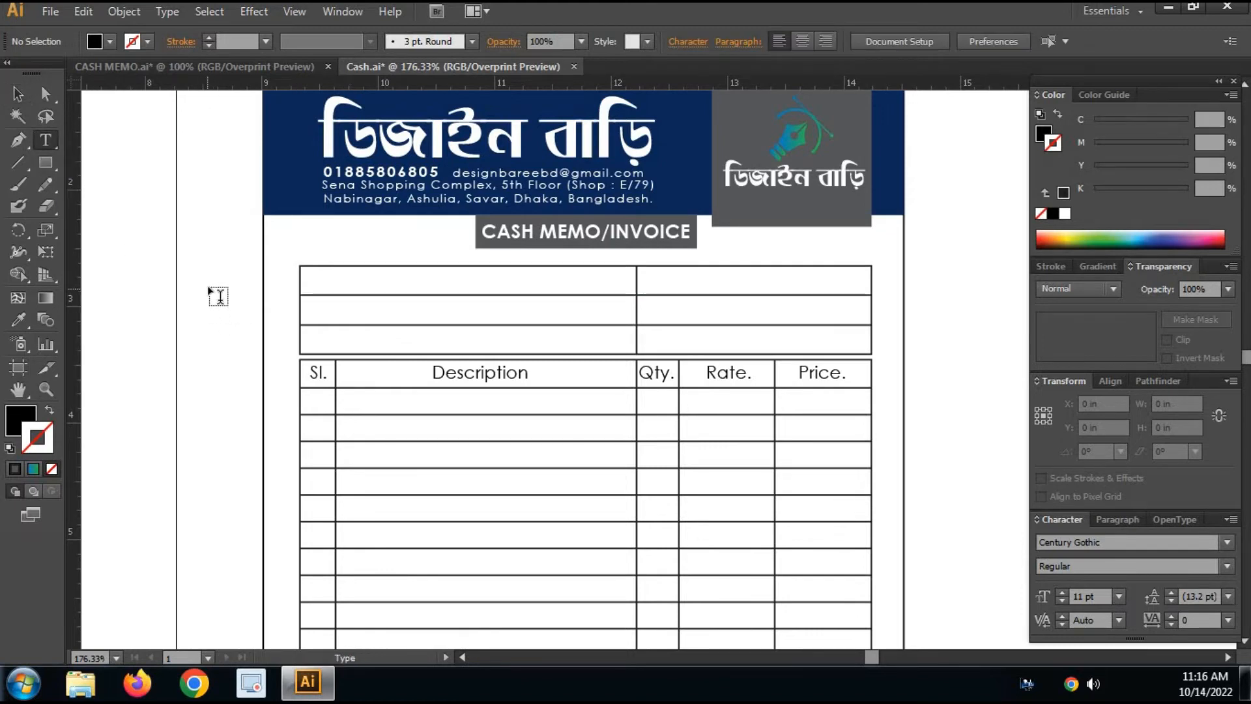
click(218, 287)
text(Name :)
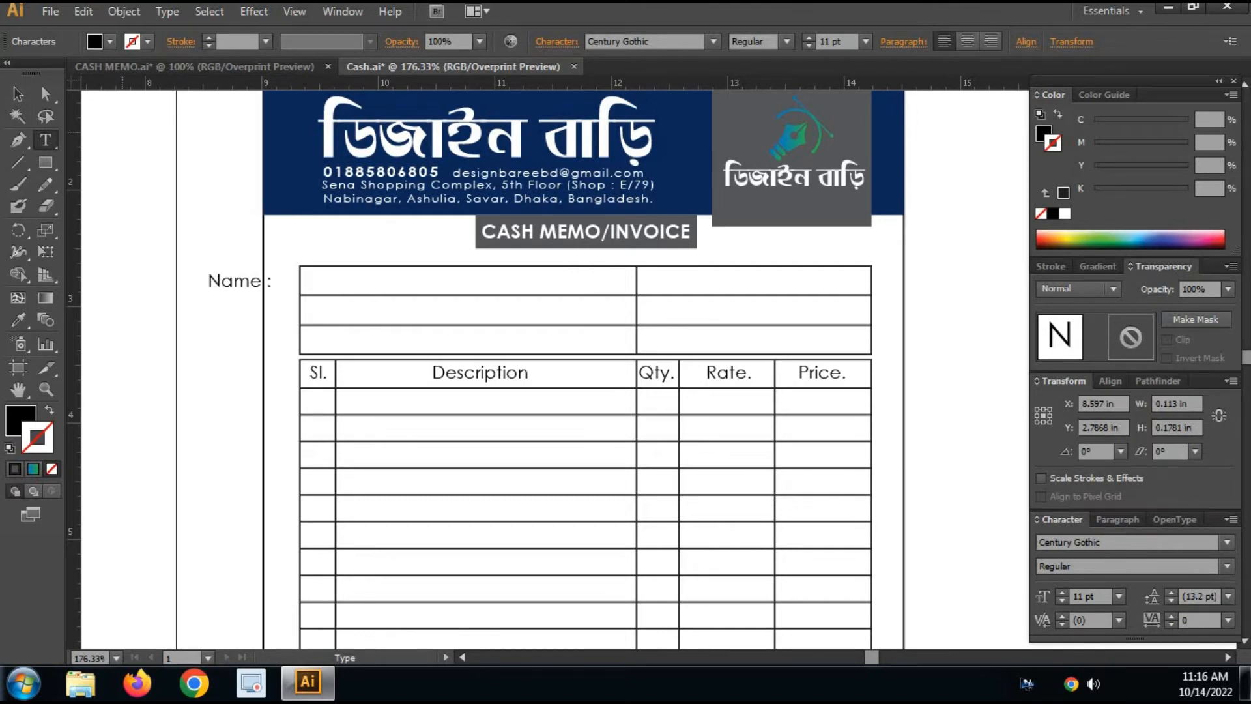
click(19, 95)
click(200, 303)
drag(234, 279, 348, 340)
Change the lower two left labels to "Adress :" and "Phone No. :", and copy the labels to the right column with "Date :" first.
double_click(336, 311)
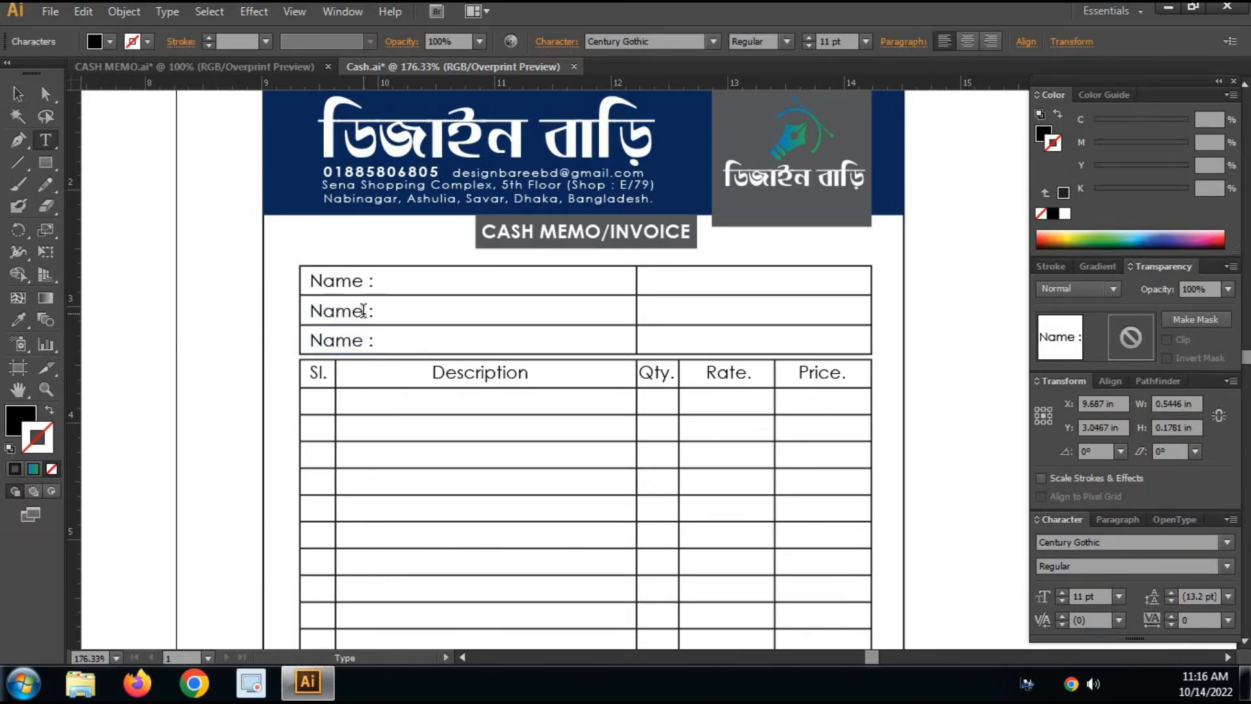
double_click(336, 311)
text(A)
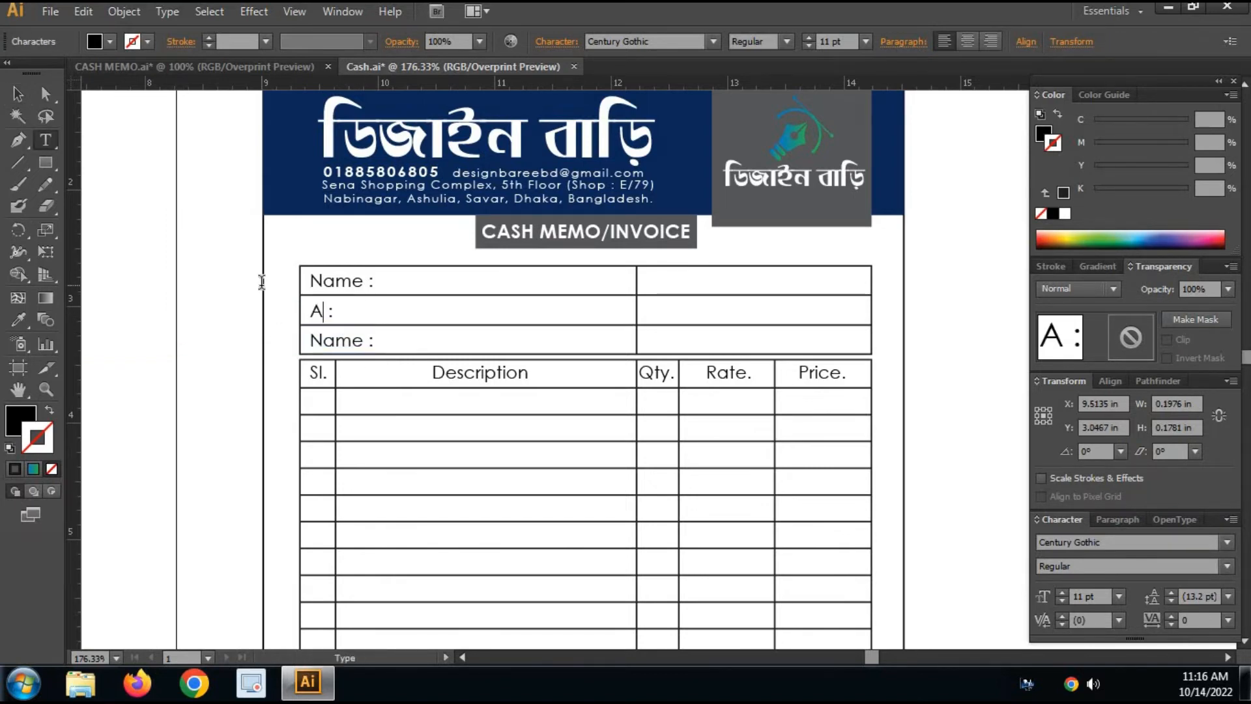
text(dress)
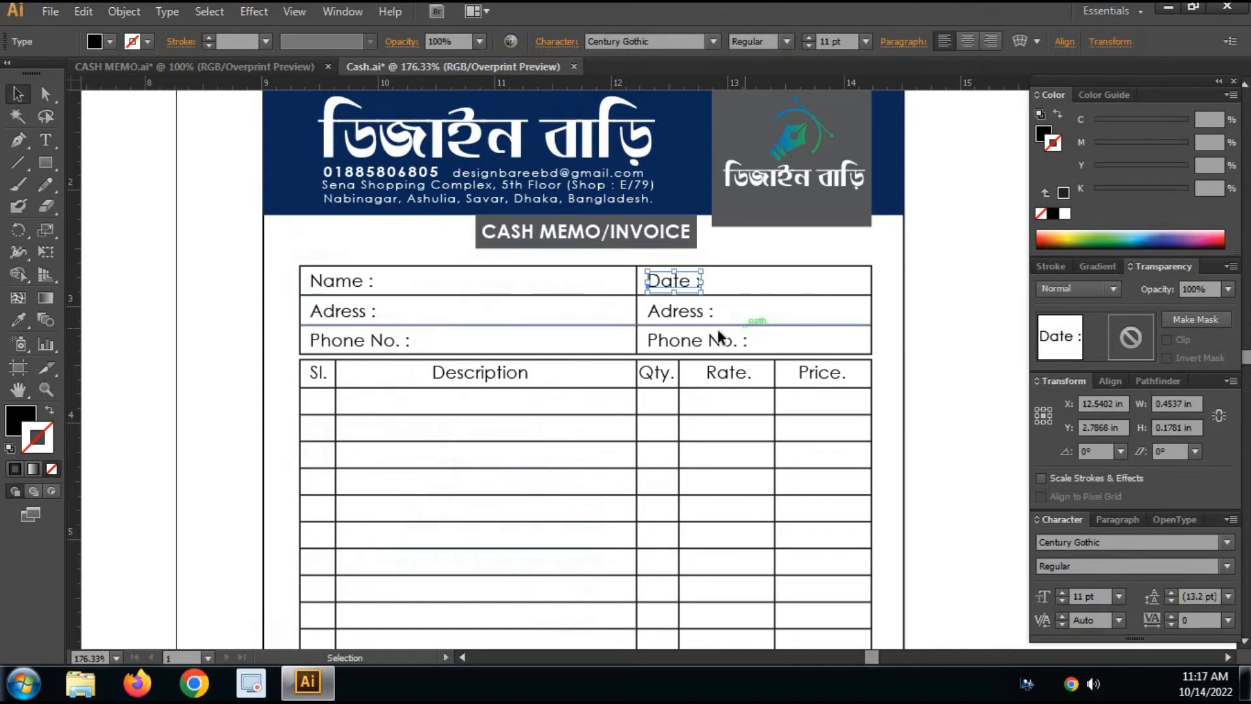
Change the right column's second label to "Challan No. :" and its third to "Bayer :".
drag(703, 311, 593, 317)
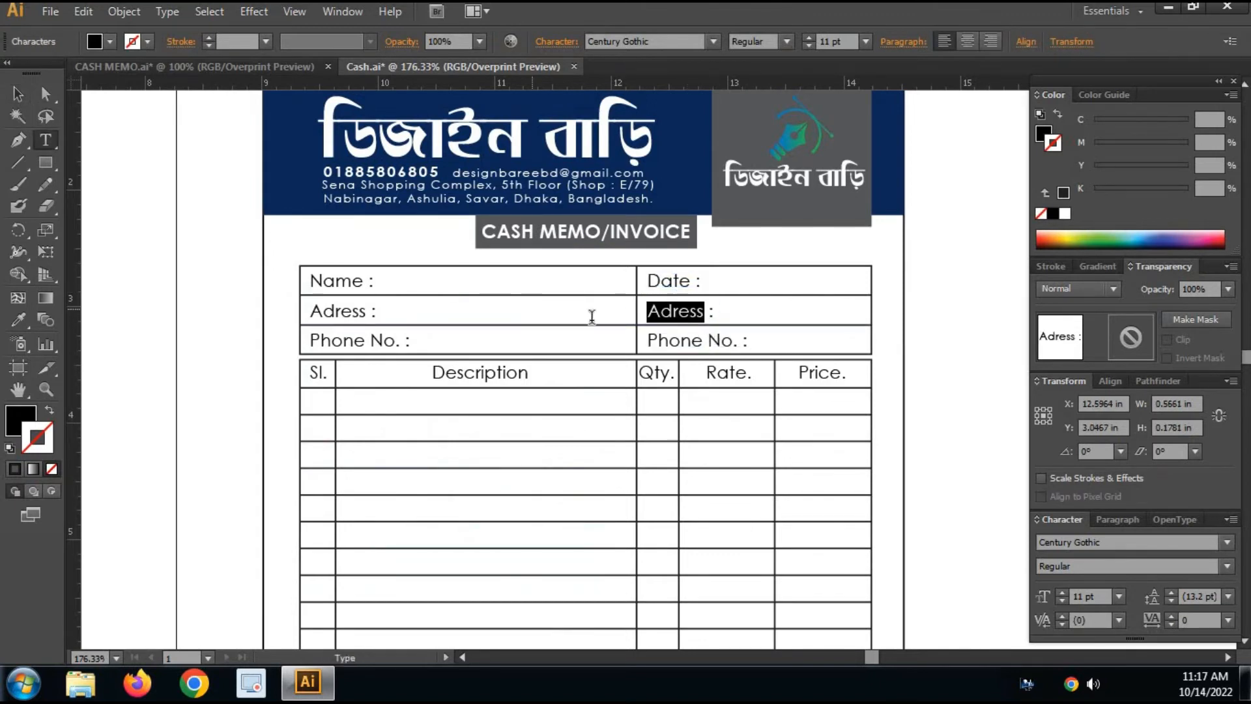
text(Challan No.)
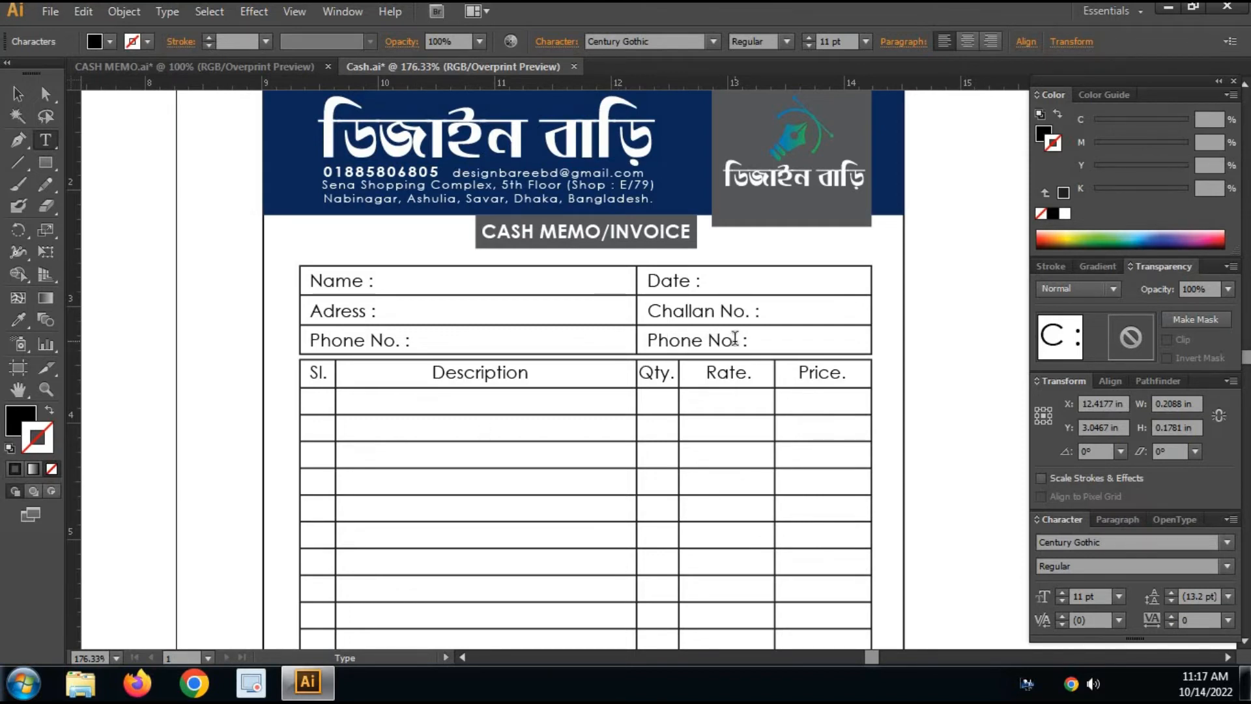
drag(738, 340, 545, 346)
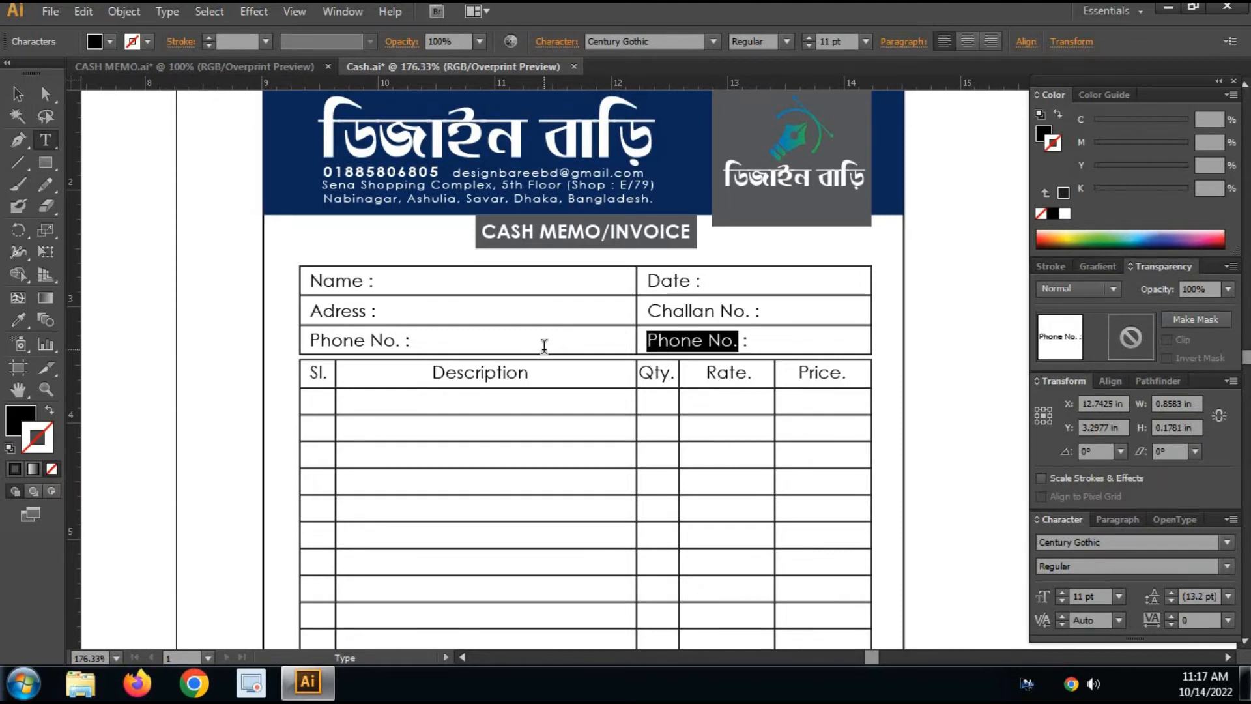
text(Bayer)
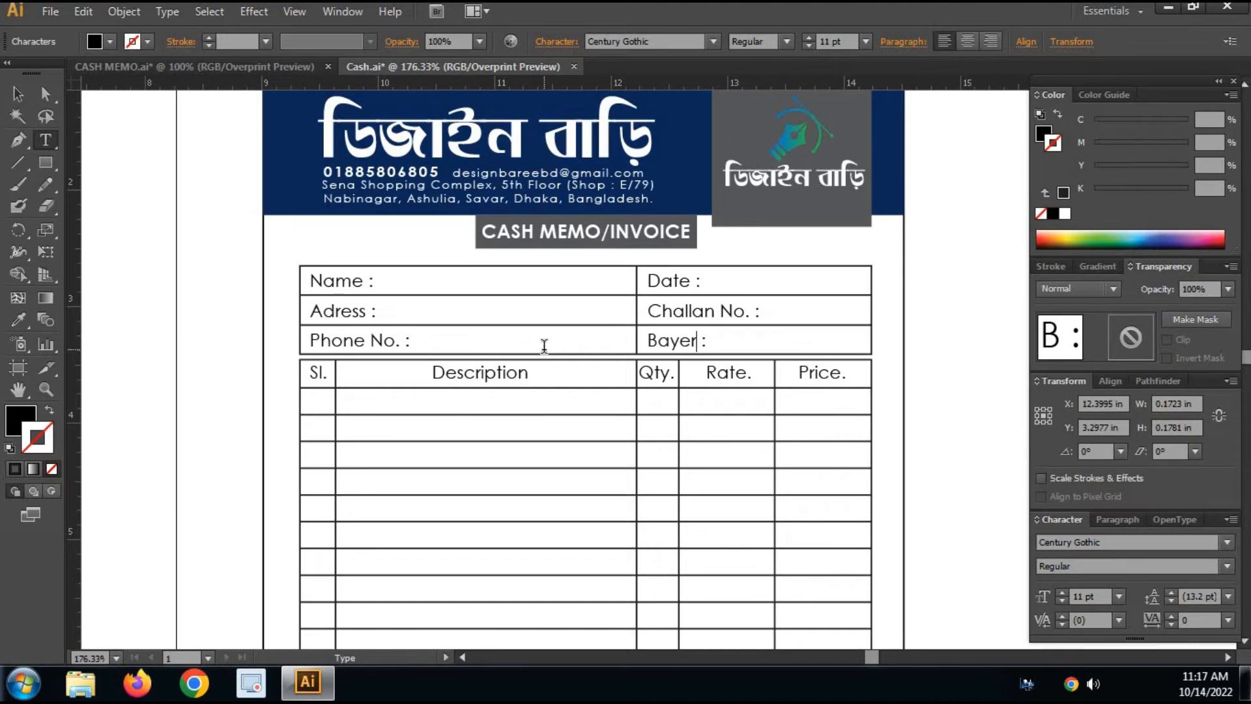
click(22, 92)
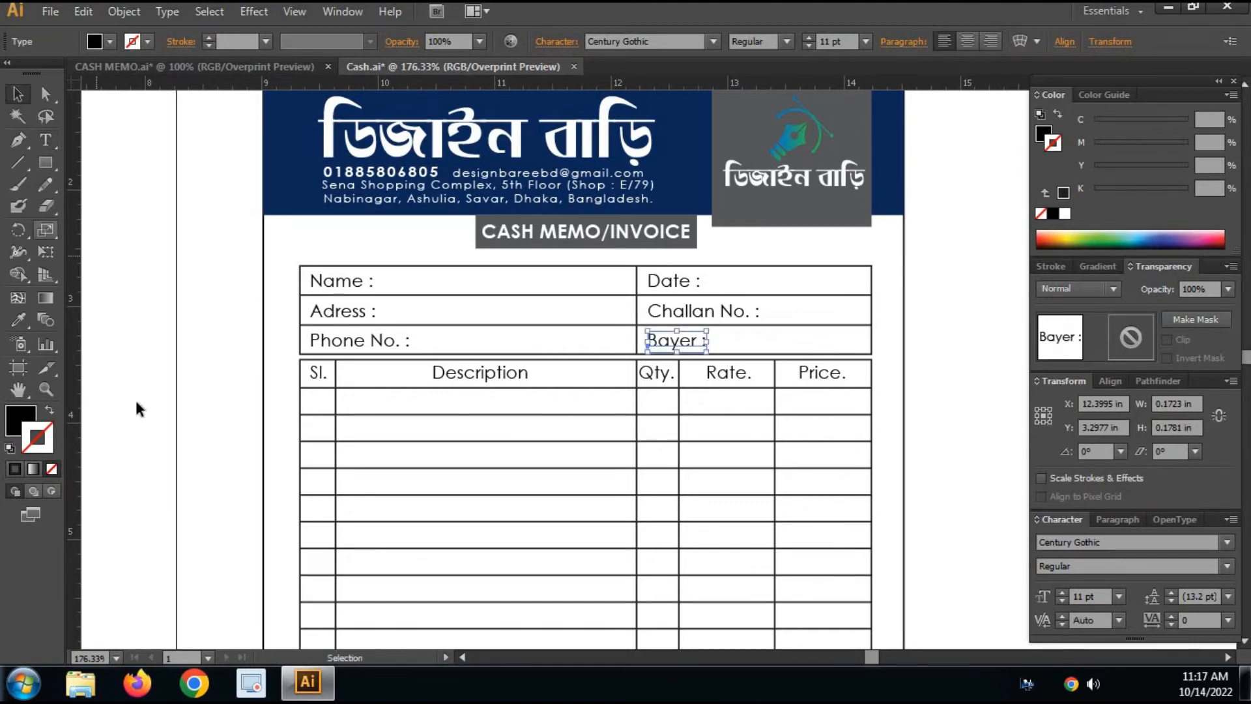
click(136, 399)
Review the memo's header, customer-details table and item table for overall layout.
key(space)
drag(174, 486, 190, 377)
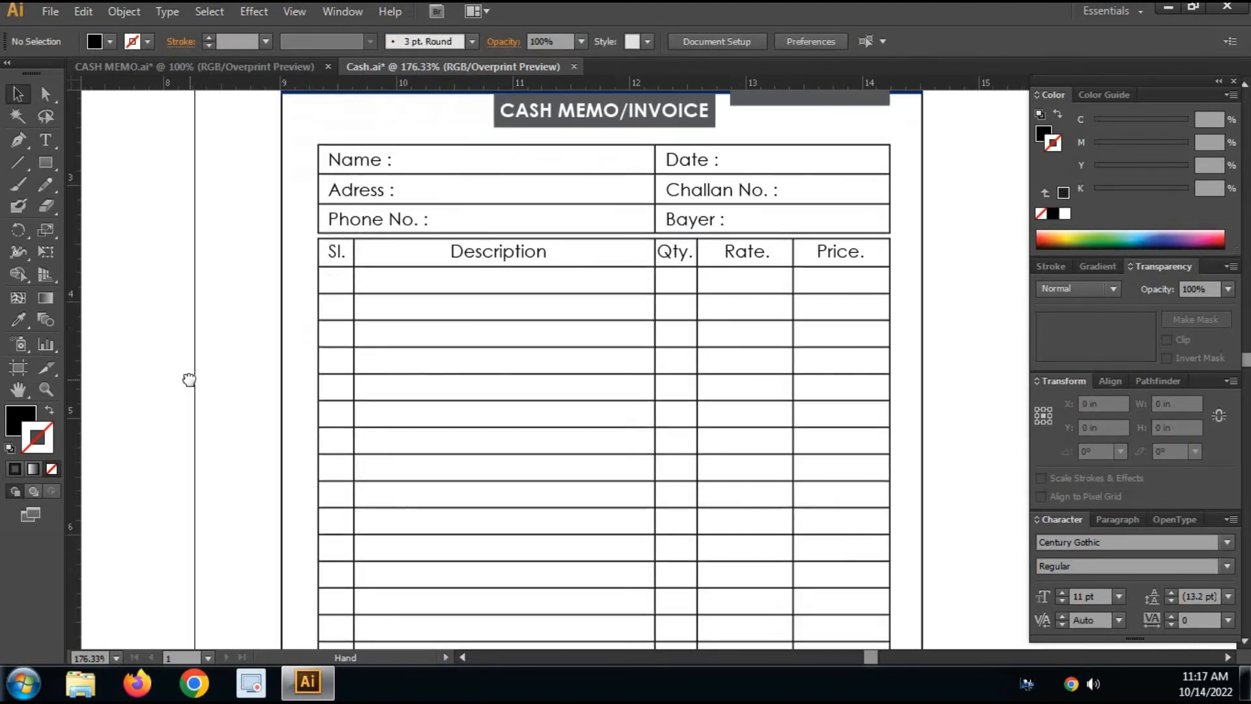
drag(186, 435, 181, 521)
key(ctrl+minus)
key(ctrl+minus)
key(ctrl+minus)
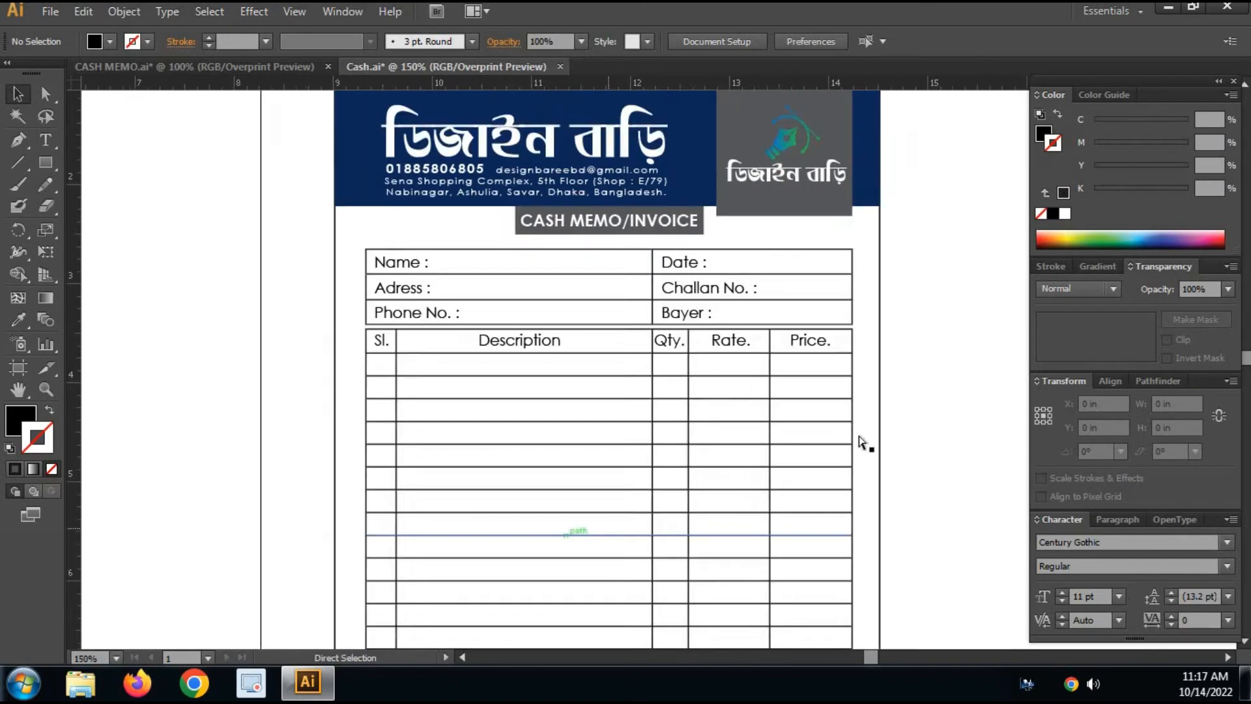
key(space)
drag(830, 427, 781, 366)
key(ctrl+space)
drag(369, 186, 929, 430)
scroll(821, 453, left, 1)
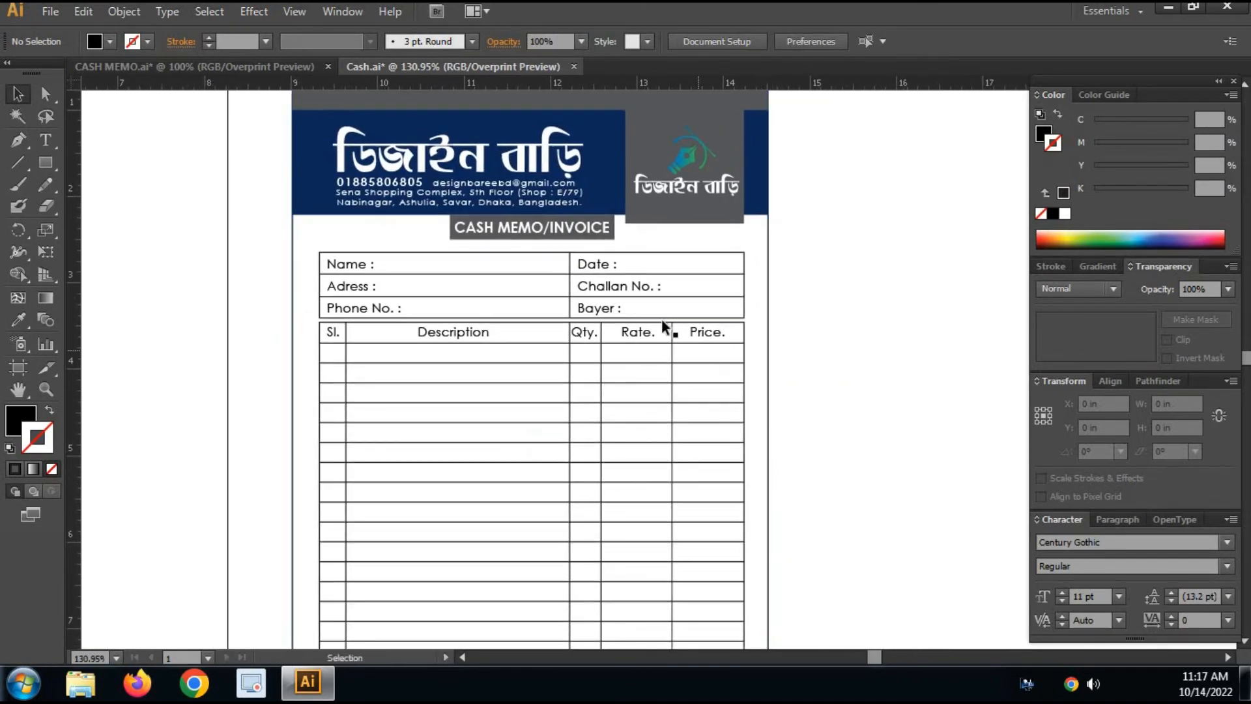
Shorten the item table's lowest two row lines to about 2.02 in so they span only the Qty., Rate. and Price. columns.
click(605, 305)
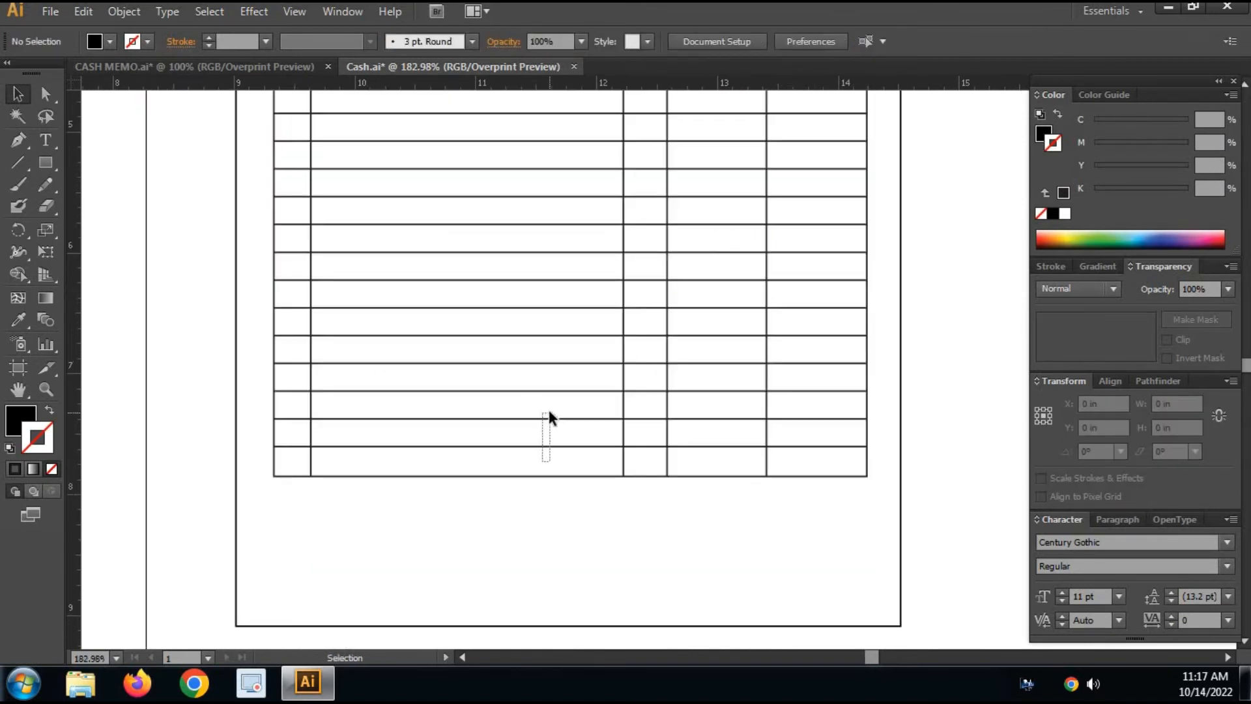
click(366, 419)
drag(275, 432, 623, 438)
click(581, 423)
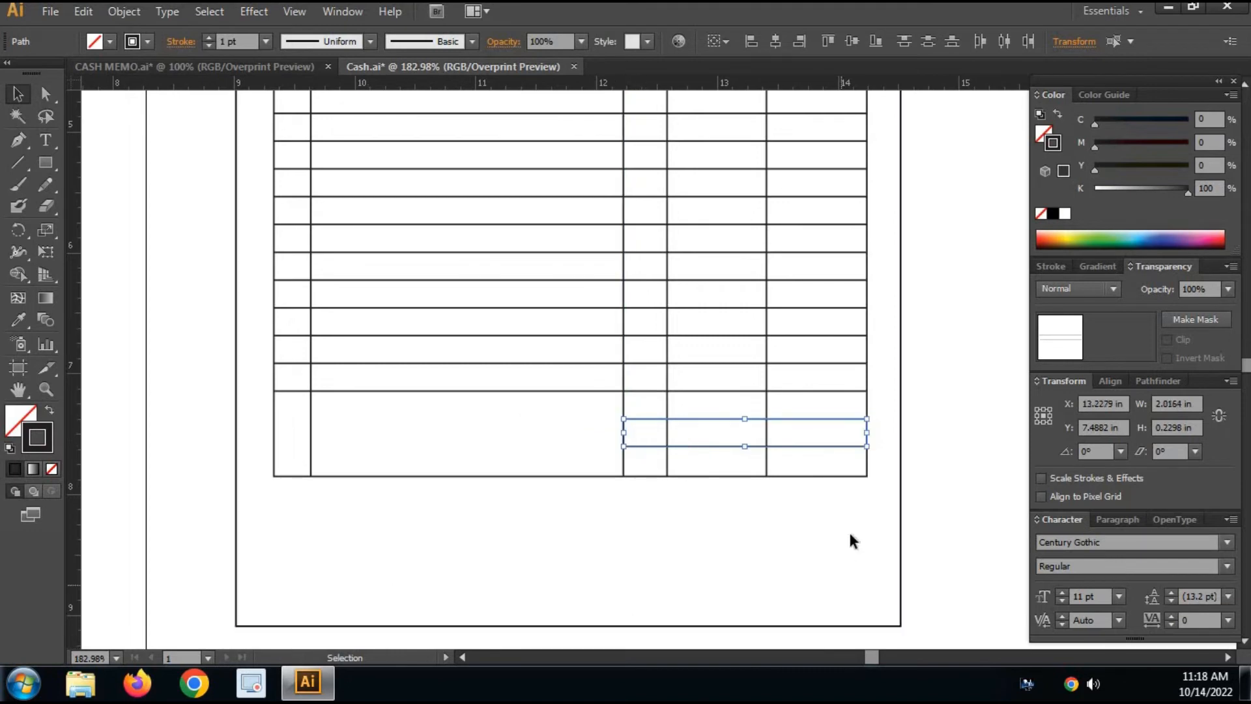
click(651, 544)
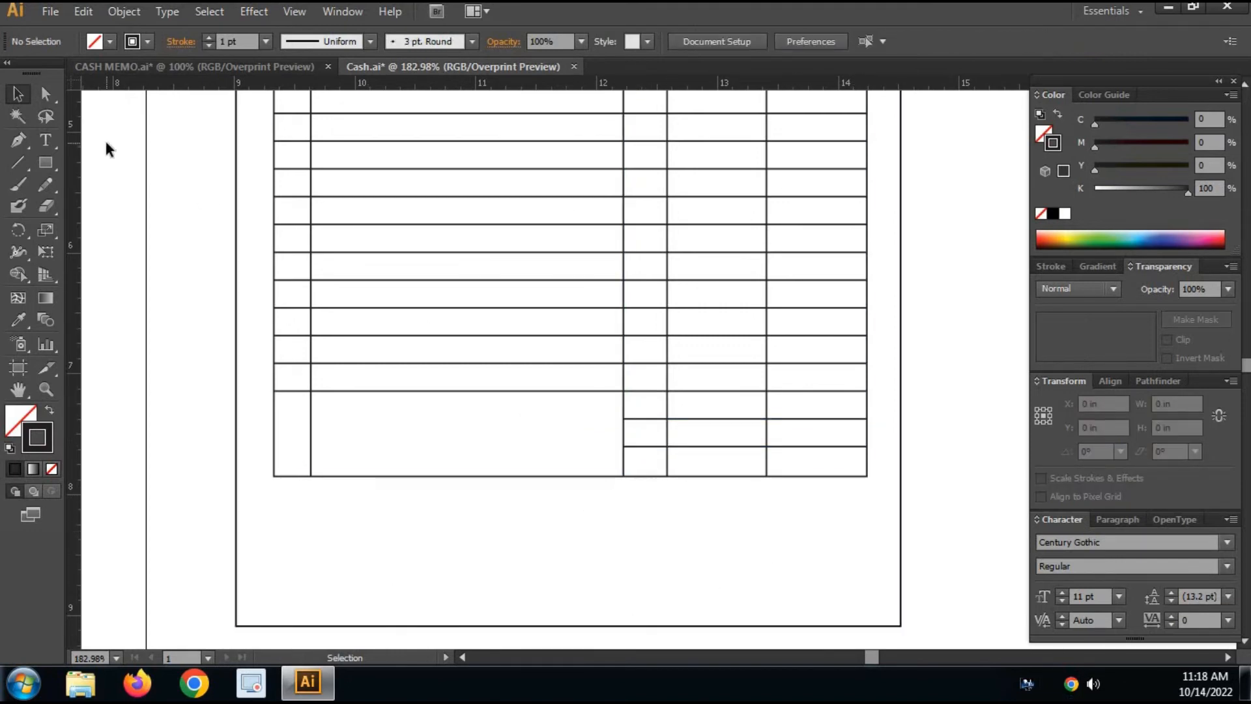
Add right-aligned "Total :", "Advance :" and "Due :" labels in the item table's cleared bottom area, beside the Qty. column.
click(50, 140)
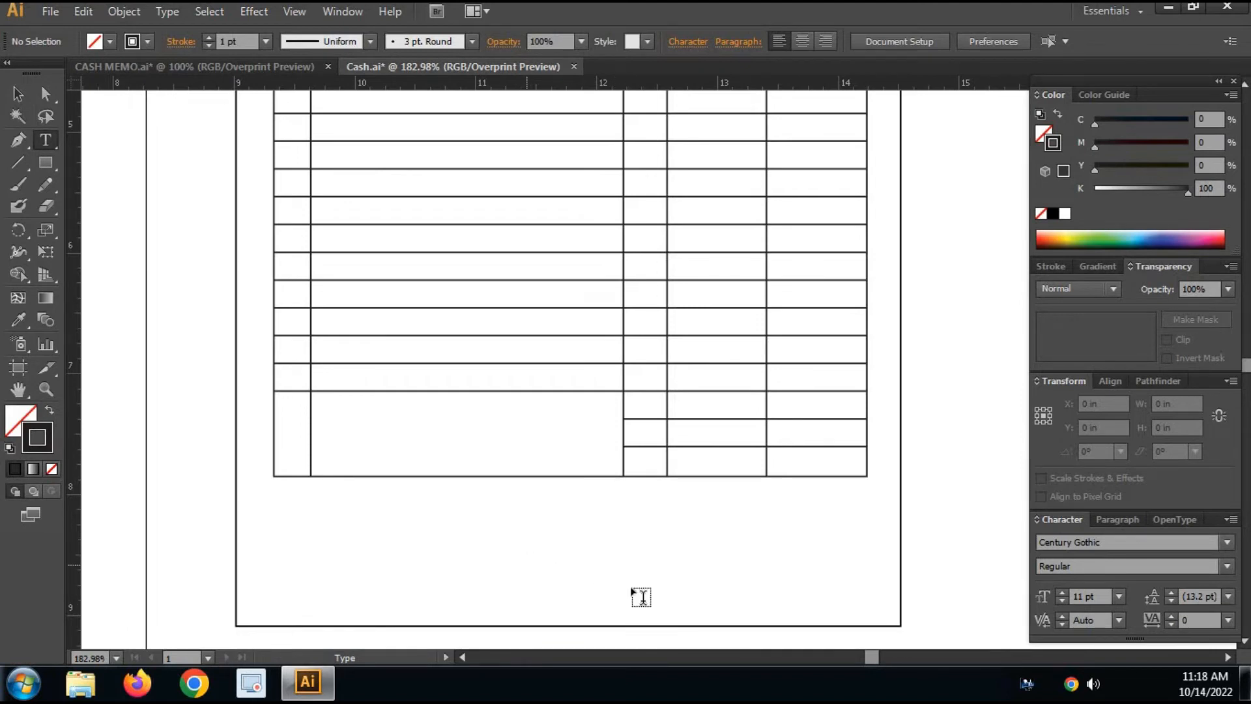
click(522, 539)
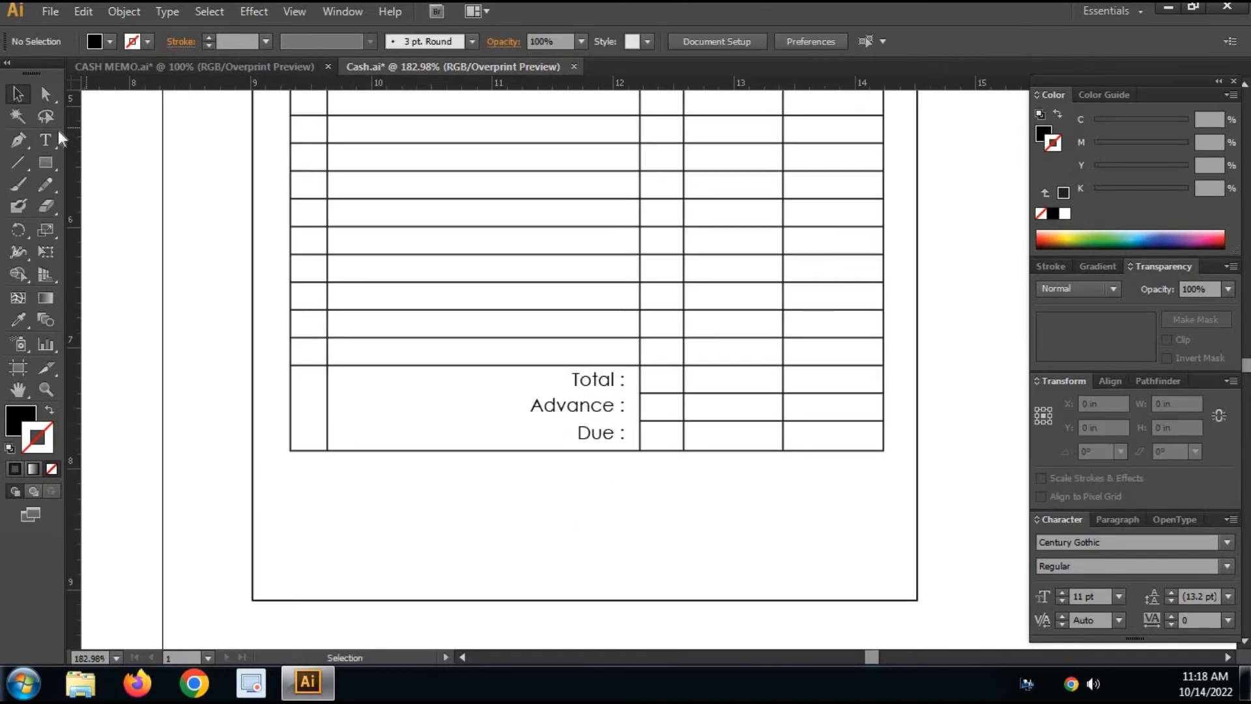
Add a "Taka In Word :" label beneath the item table, with dotted writing lines across two rows.
click(301, 470)
text(Taka)
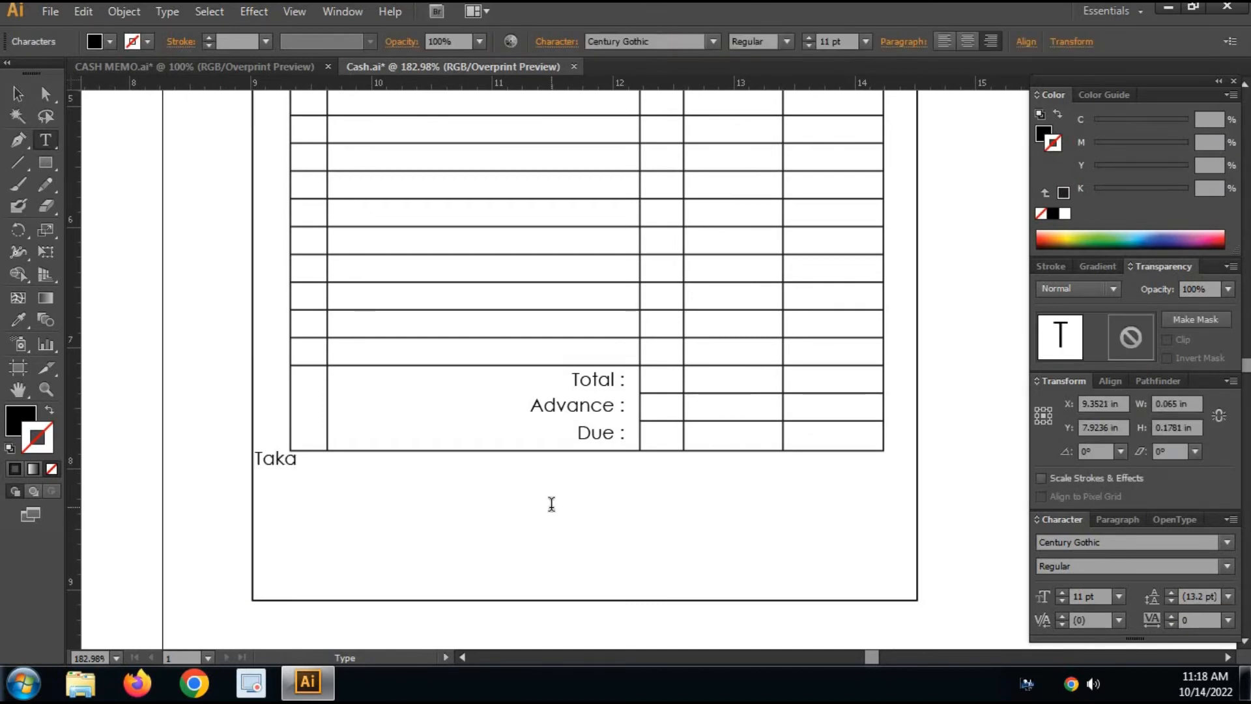
text( Ino)
key(BackSpace)
text(Word :)
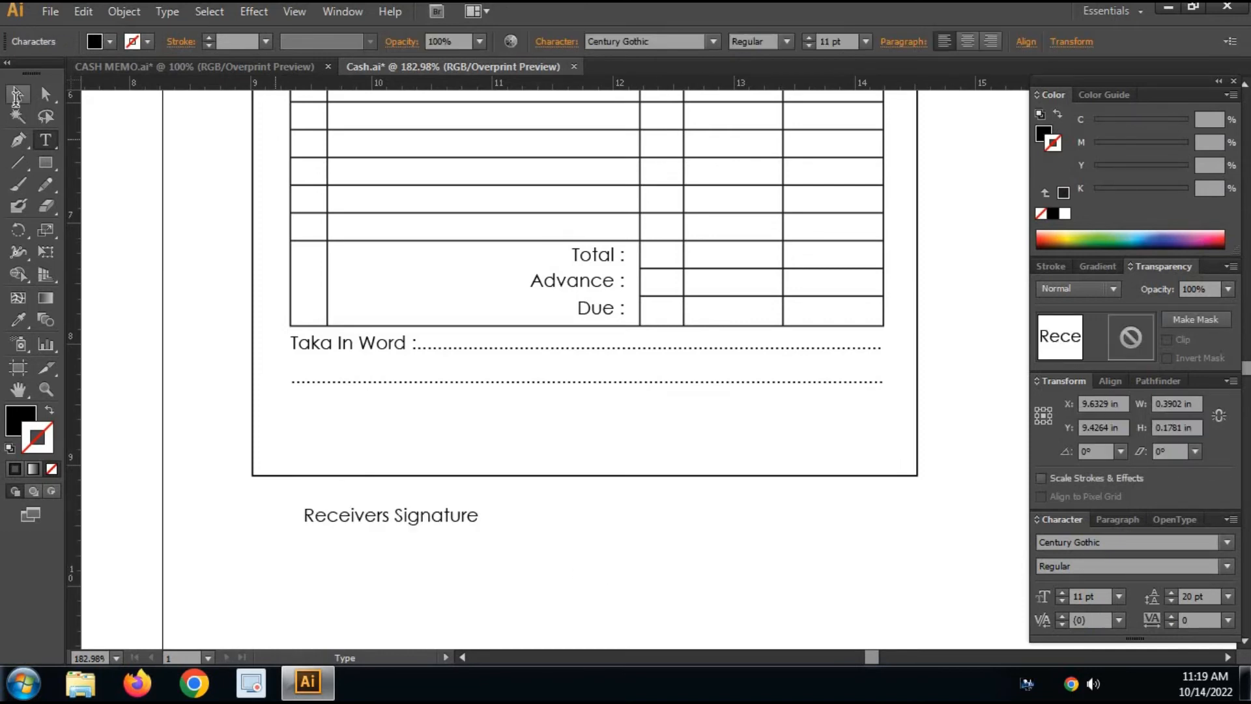
Create a "Receivers Signature" label with a dotted line above it and place both at the memo's lower left.
key(Escape)
click(153, 326)
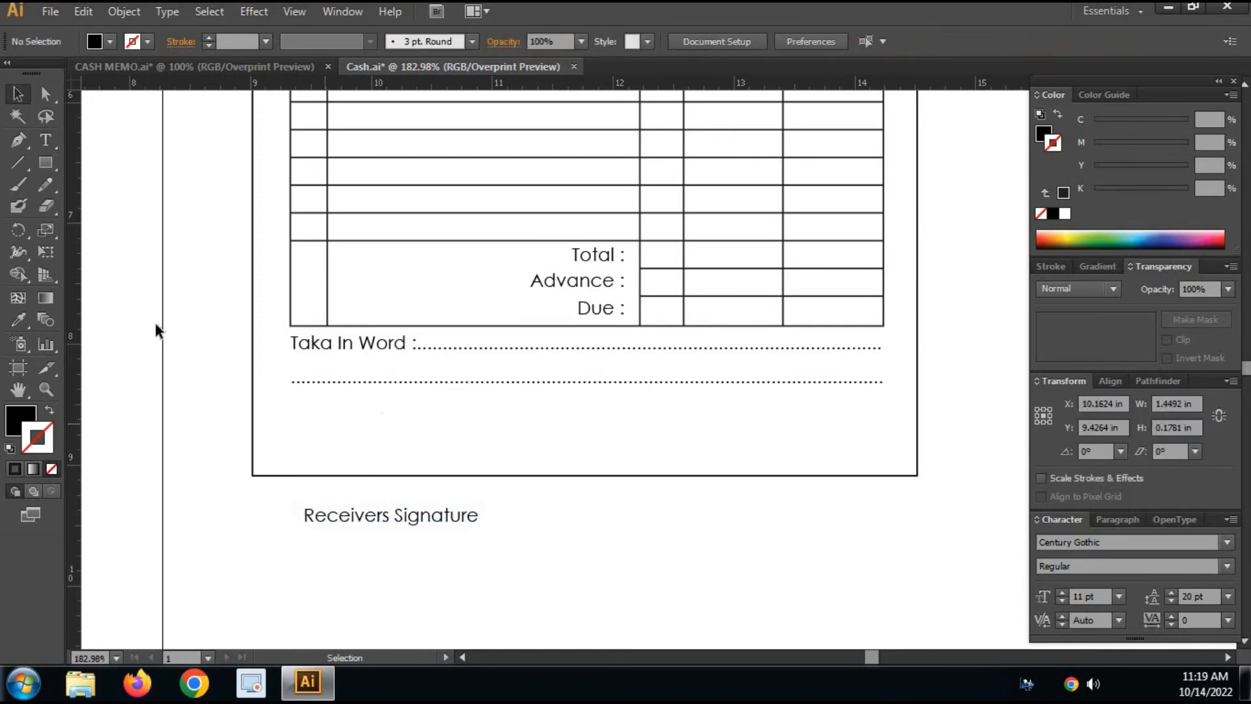
click(288, 554)
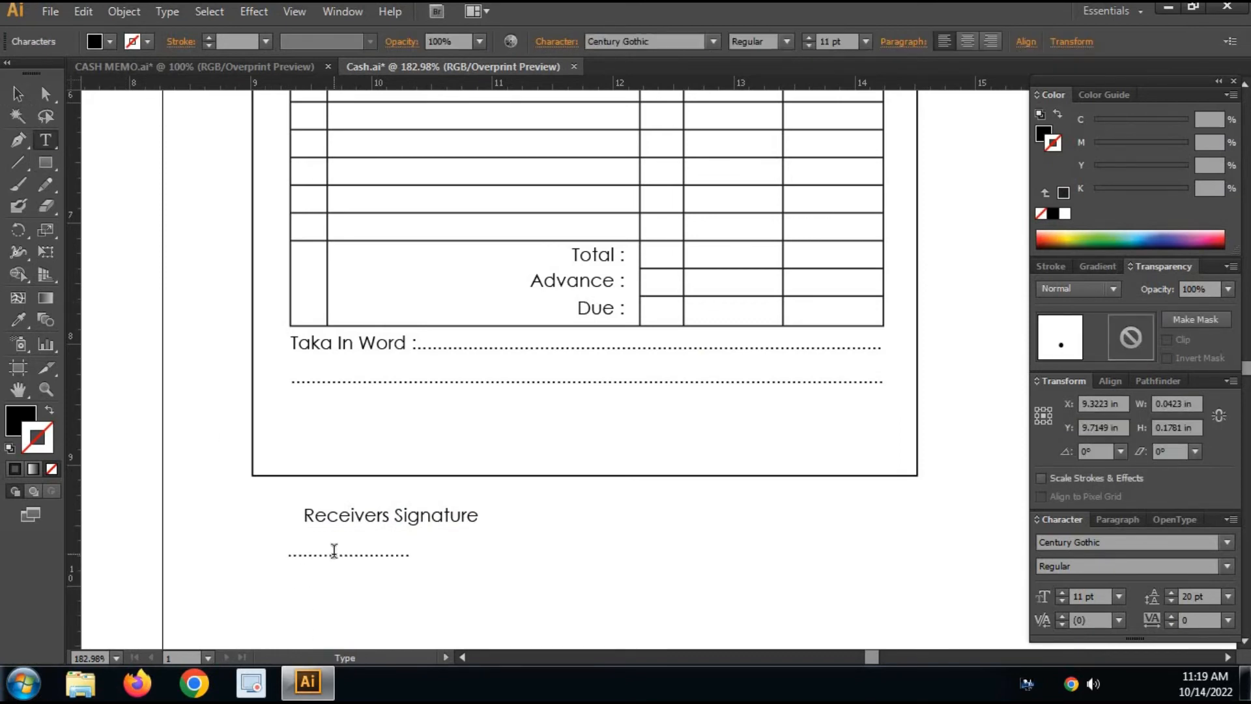
click(14, 97)
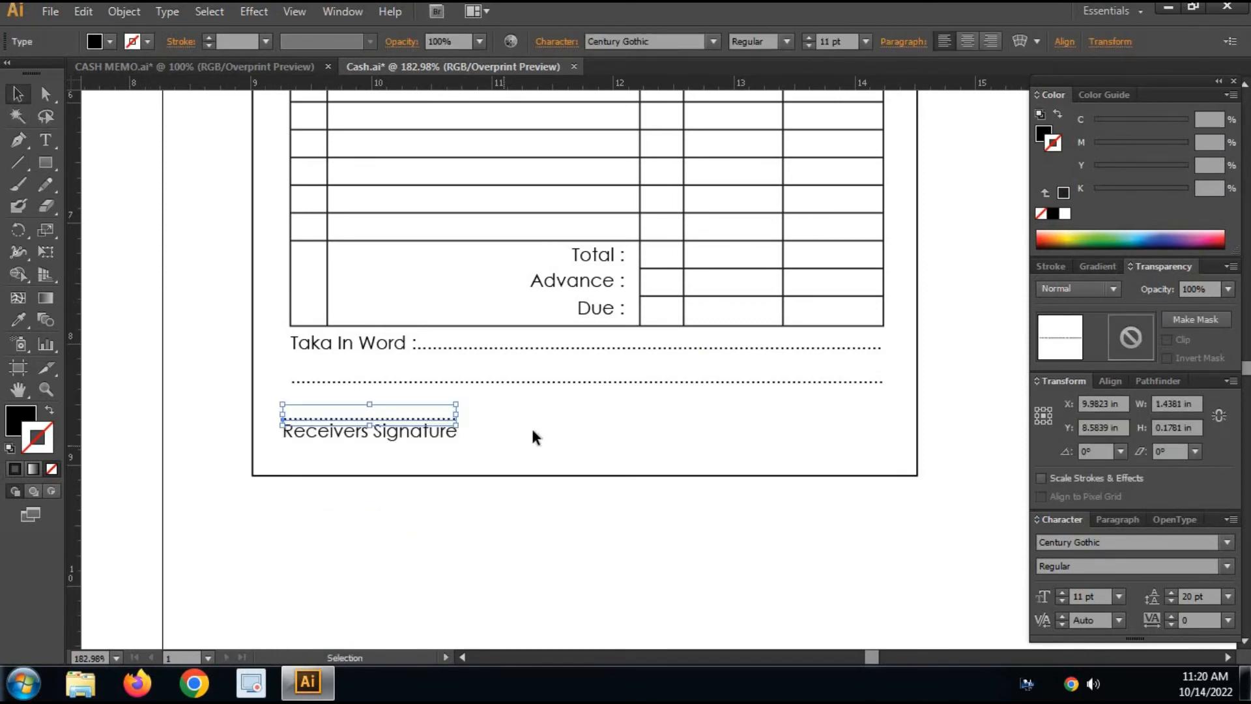
click(531, 427)
Copy the signature line and label to the memo's lower right and change the copied text to "For Design Baree".
mouse_move(473, 403)
mouse_down()
mouse_move(418, 440)
mouse_move(842, 431)
mouse_up()
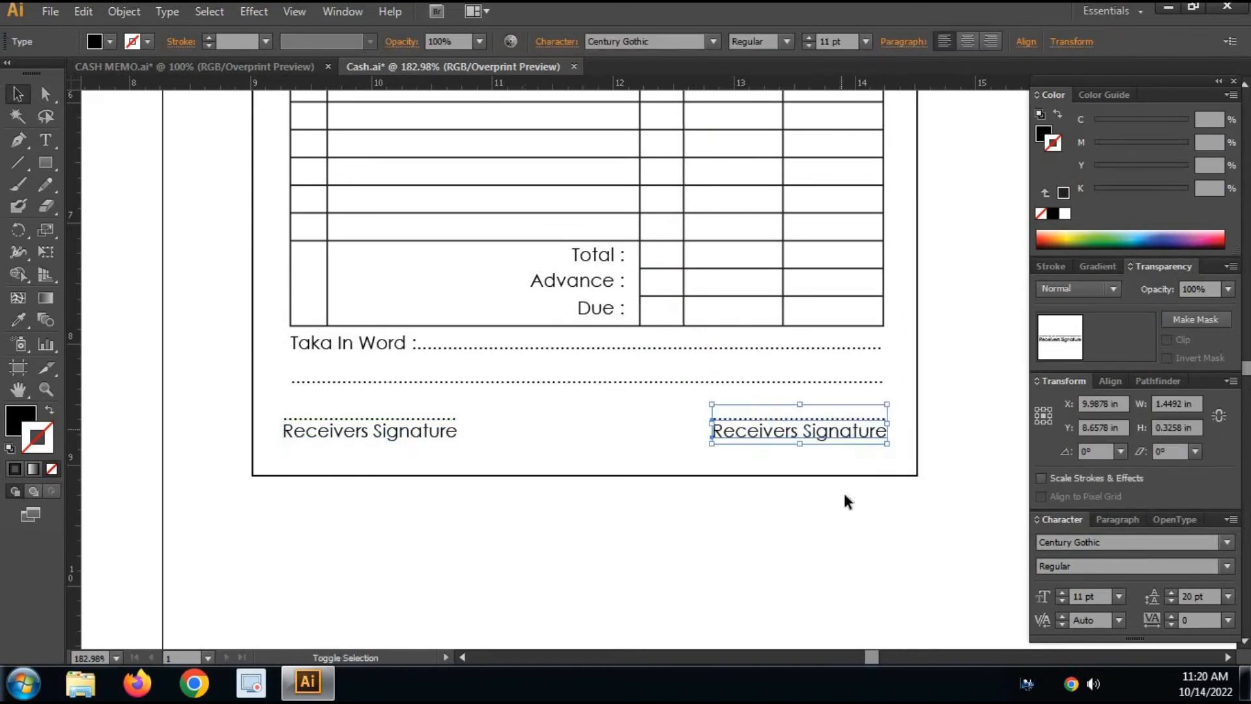
click(843, 494)
double_click(804, 435)
key(ctrl+a)
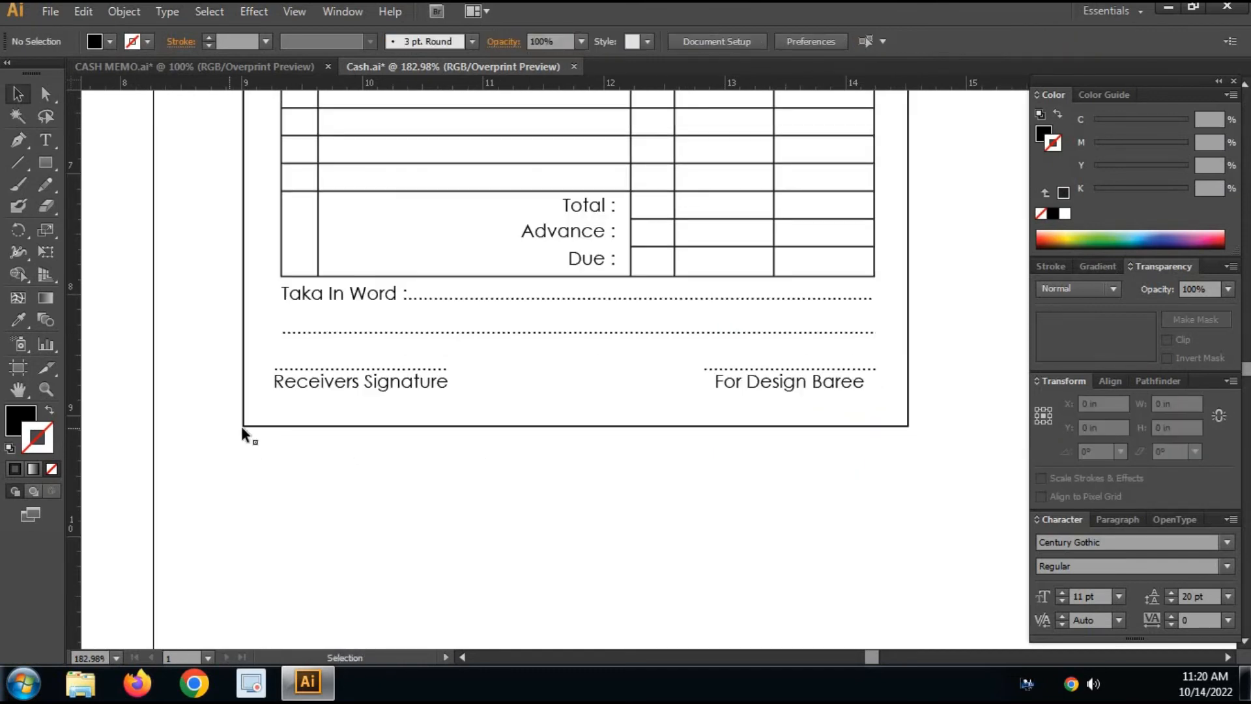
Draw a 5.5 in wide, about 0.14 in high bar along the memo's bottom edge and fill it with the header's navy.
key(m)
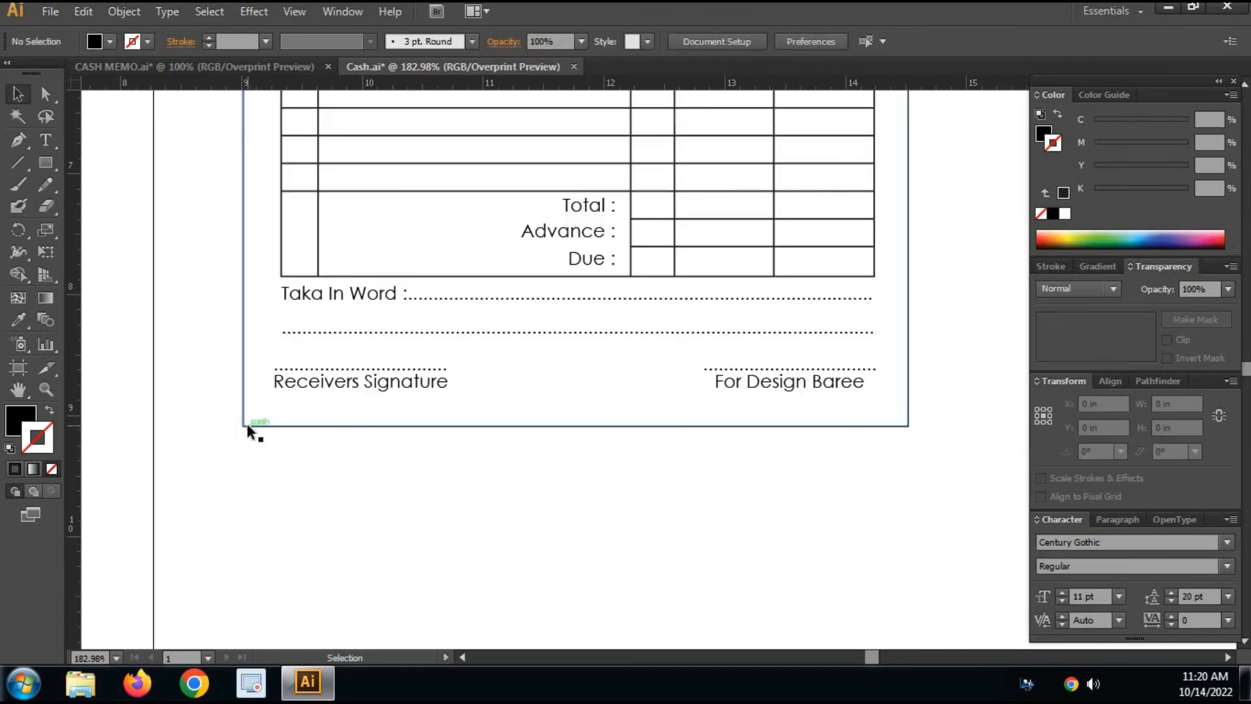
drag(244, 426, 908, 410)
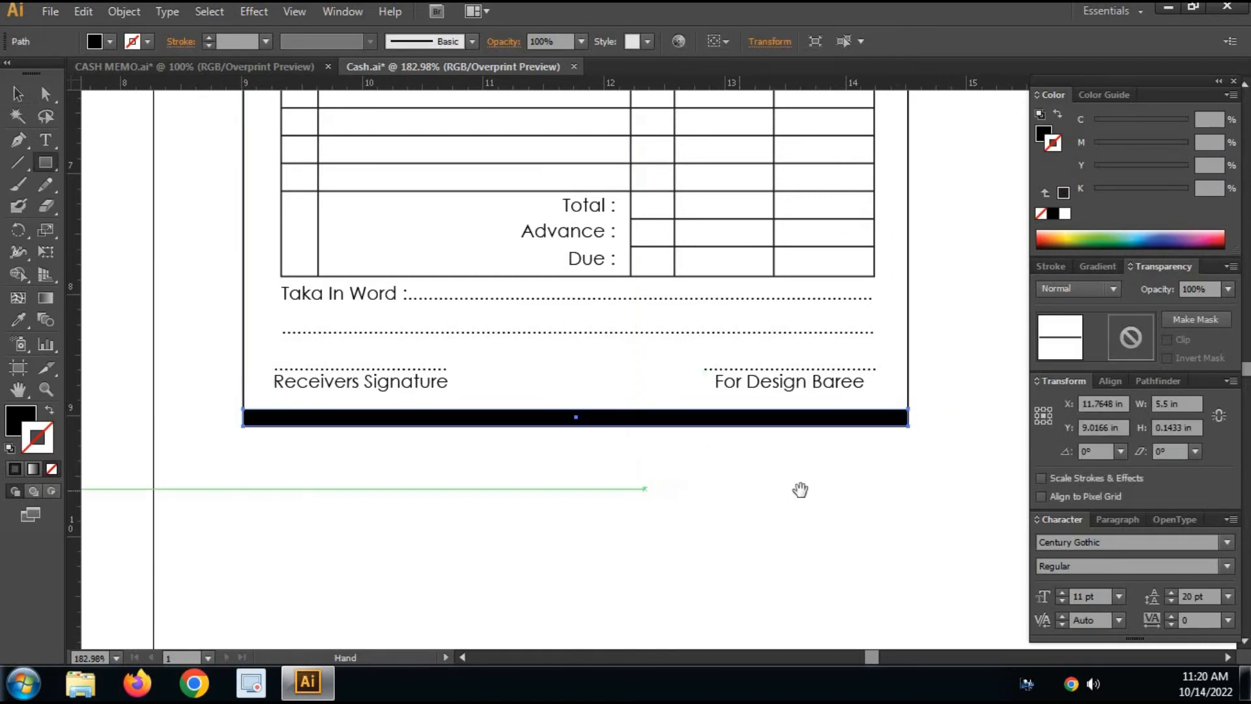
drag(801, 491, 815, 512)
drag(814, 123, 770, 372)
drag(667, 135, 673, 482)
drag(619, 306, 655, 298)
key(i)
click(666, 197)
drag(627, 542, 649, 195)
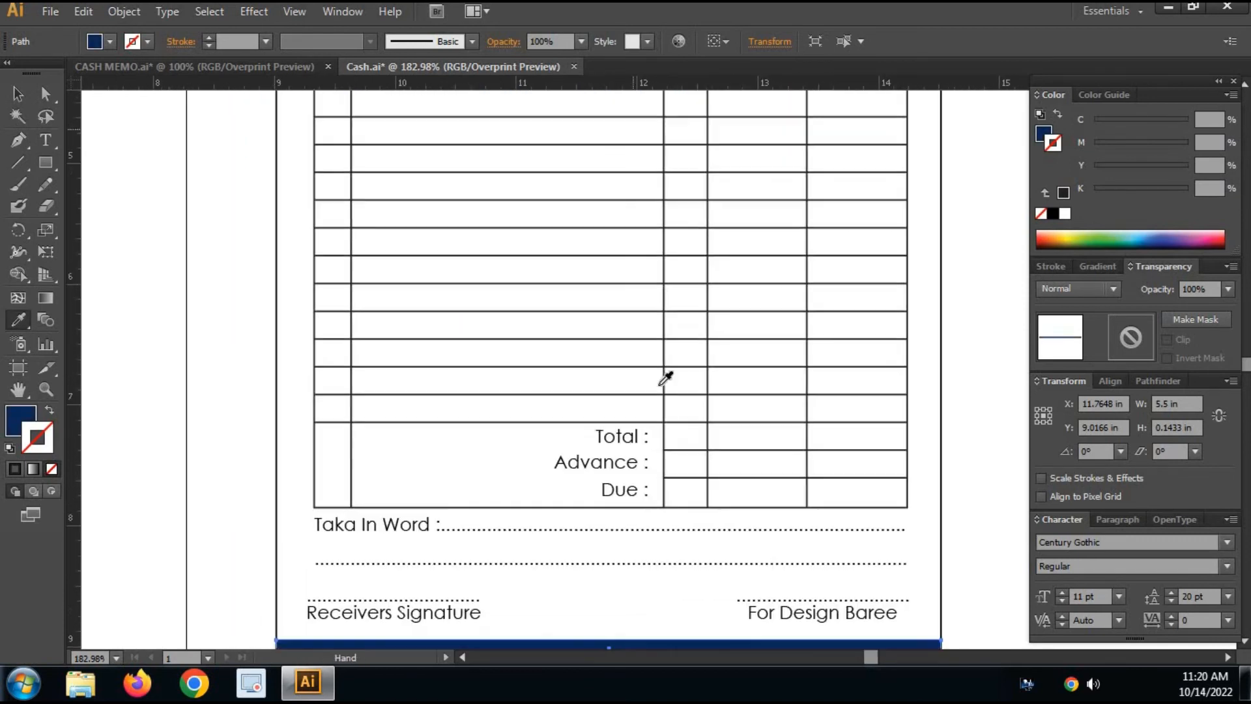
key(v)
drag(642, 460, 603, 141)
click(589, 370)
Draw a rounded rectangle of about 1.15 × 0.2 in over the middle of the bottom bar and nudge it slightly down.
drag(47, 163, 134, 180)
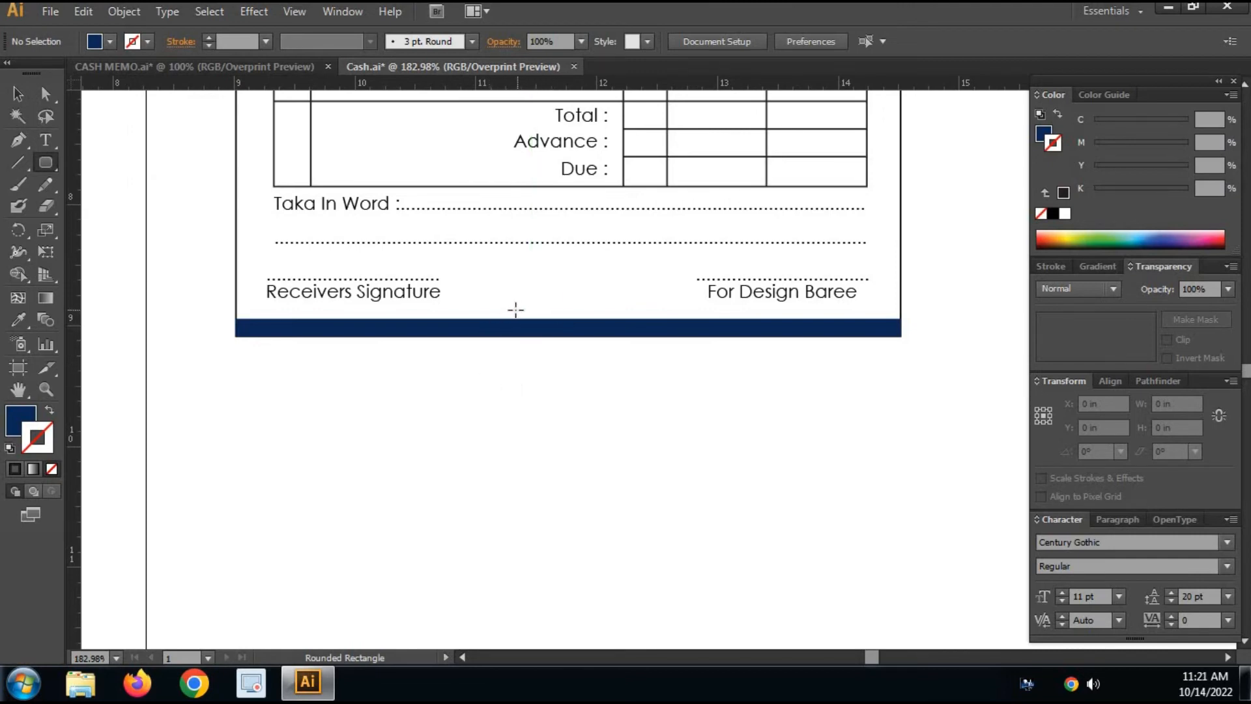
drag(509, 303, 647, 330)
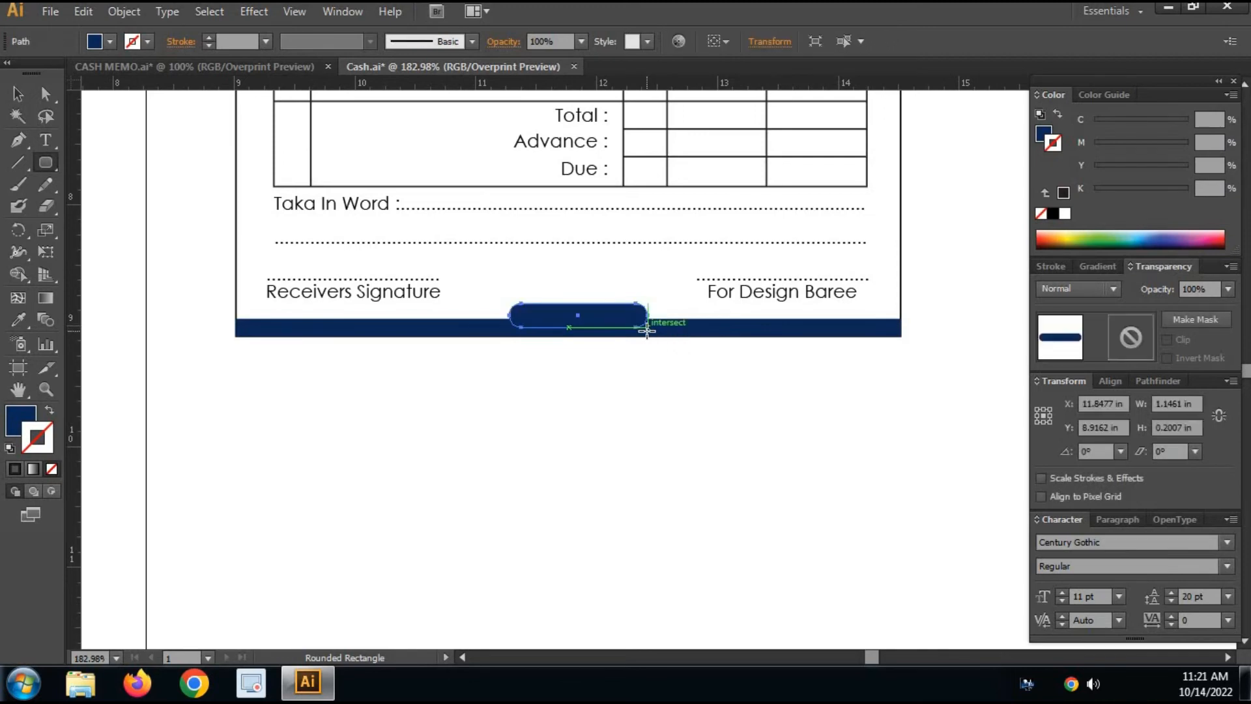
key(v)
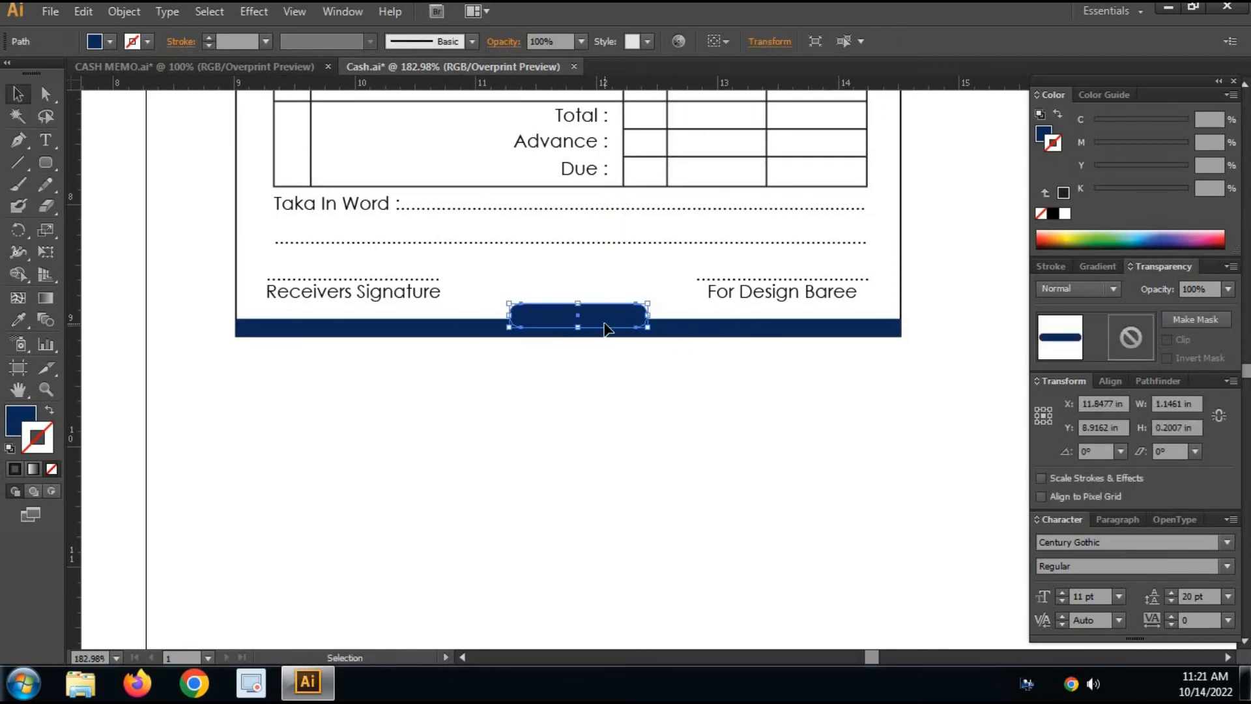
key(Down)
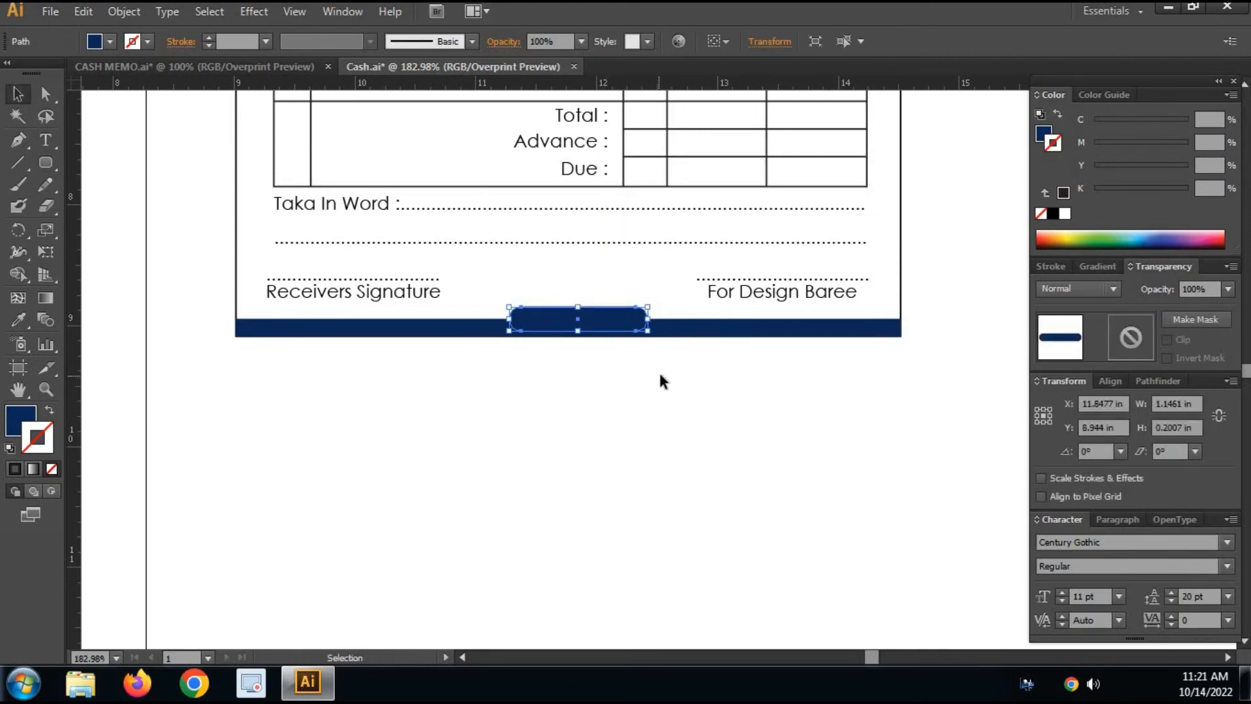
click(649, 364)
Fill the rounded rectangle on the bottom bar with the grey sampled from the header's logo box.
drag(438, 261, 942, 440)
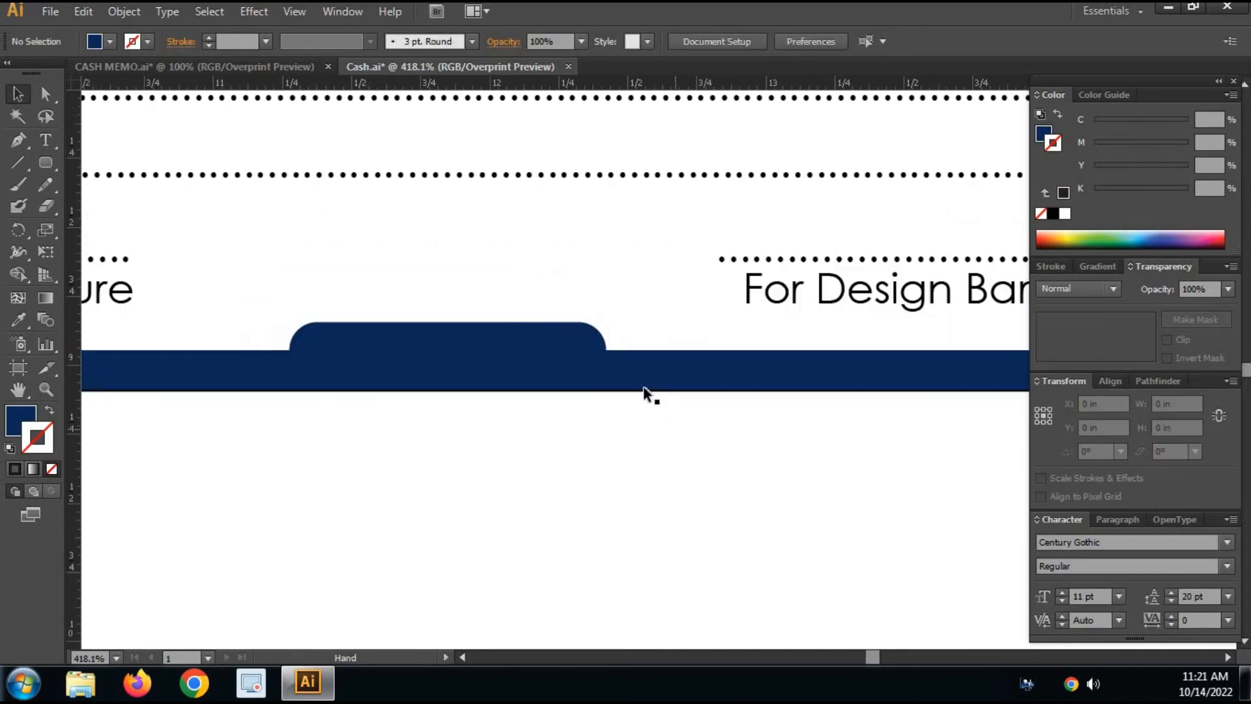
drag(850, 417, 824, 611)
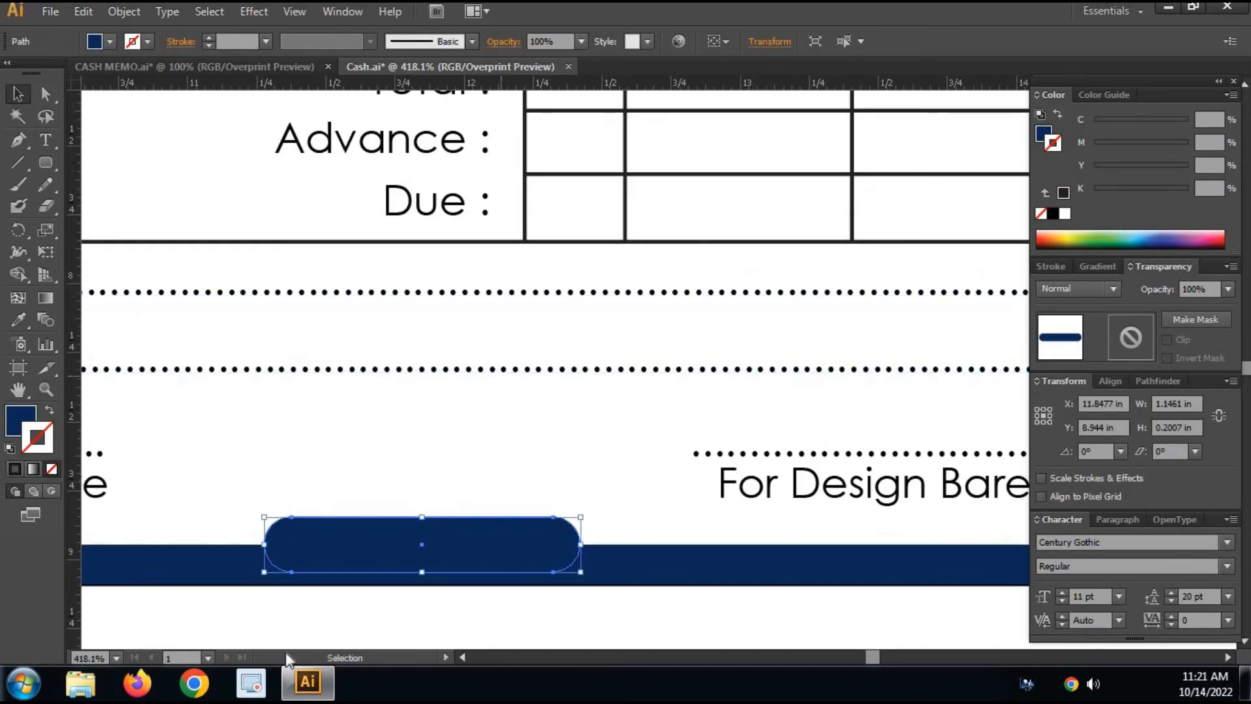
key(ctrl+minus)
key(ctrl+minus)
key(ctrl+minus)
scroll(682, 282, up, 12)
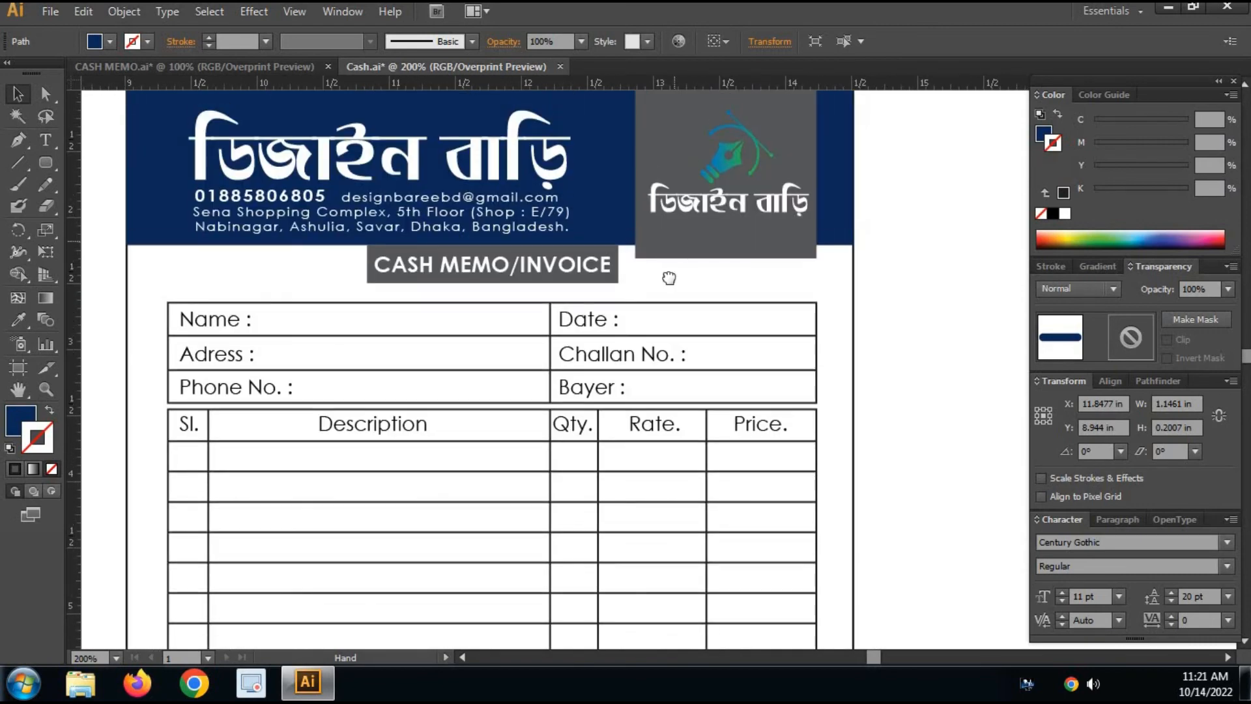
key(i)
click(669, 202)
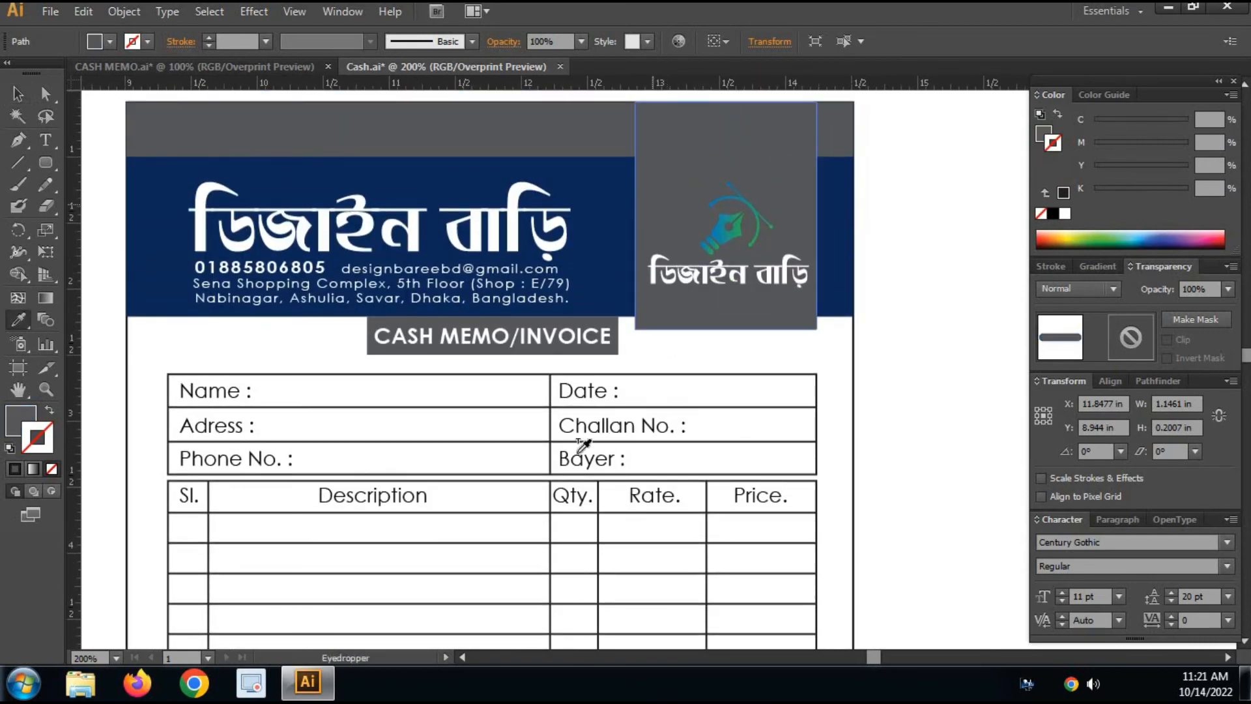
scroll(531, 131, down, 12)
key(v)
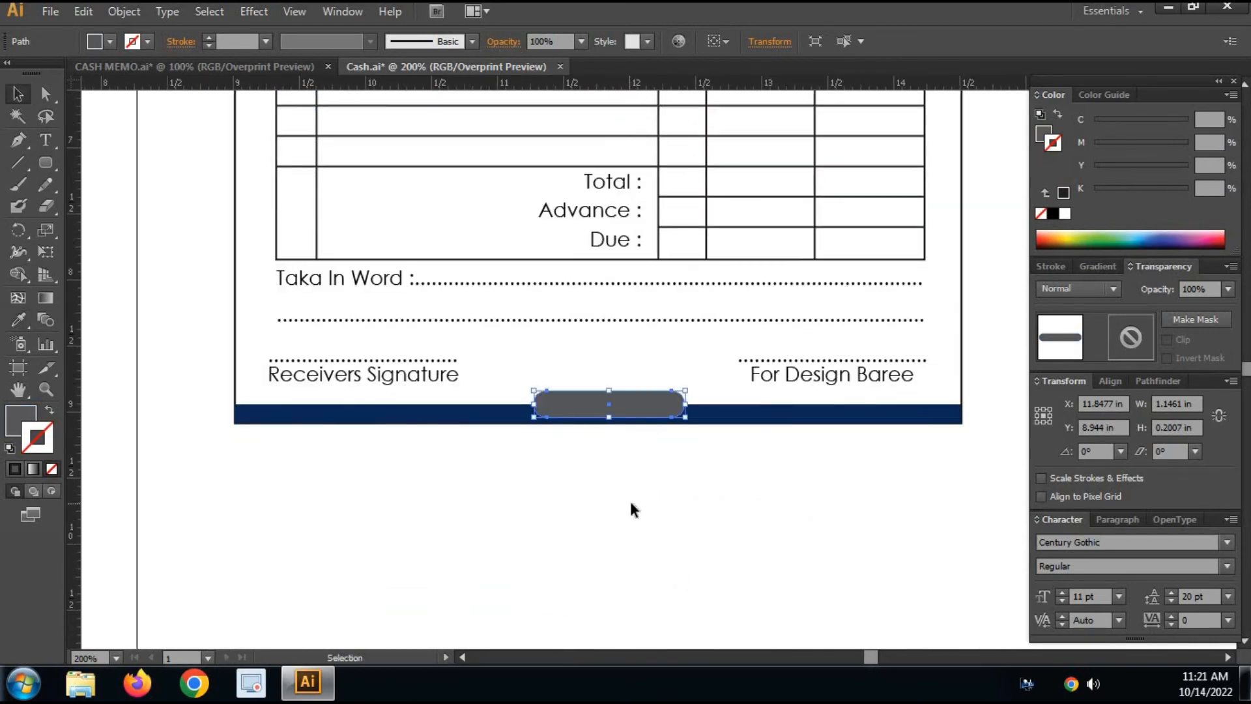
click(630, 499)
Bring the navy bottom bar to the front, over the grey rounded rectangle.
drag(782, 471, 773, 437)
click(724, 387)
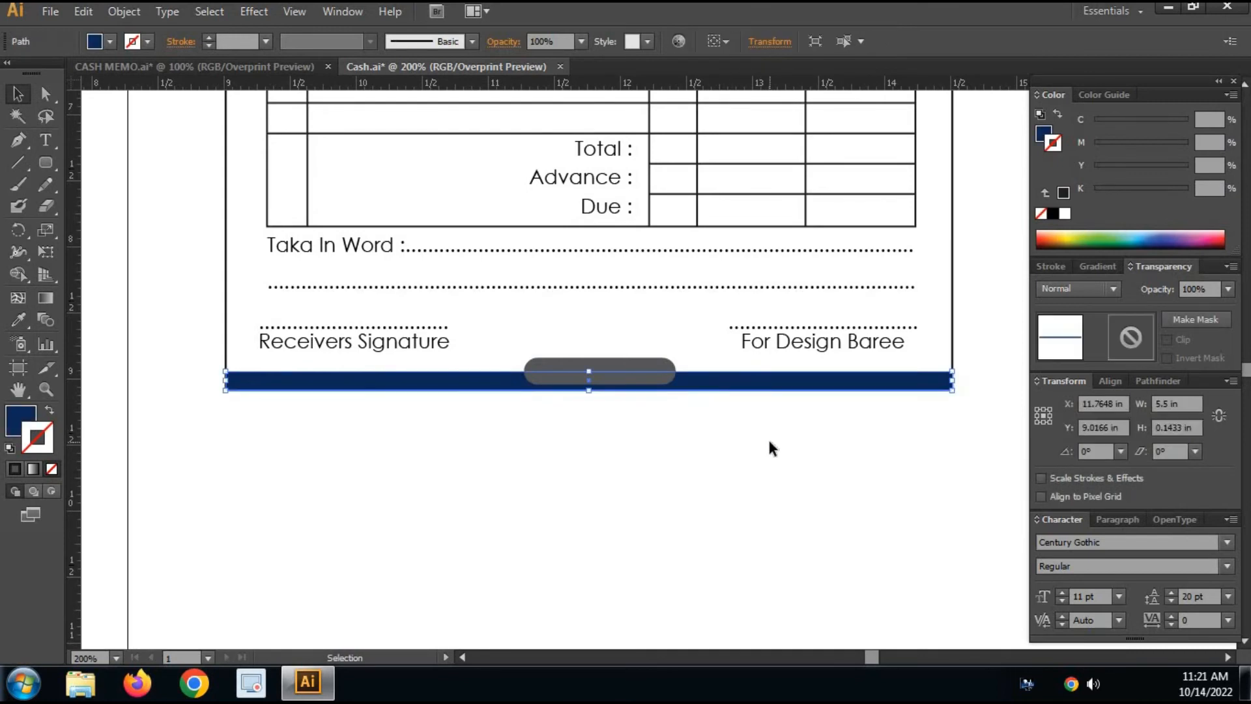
key(ctrl+shift+bracketright)
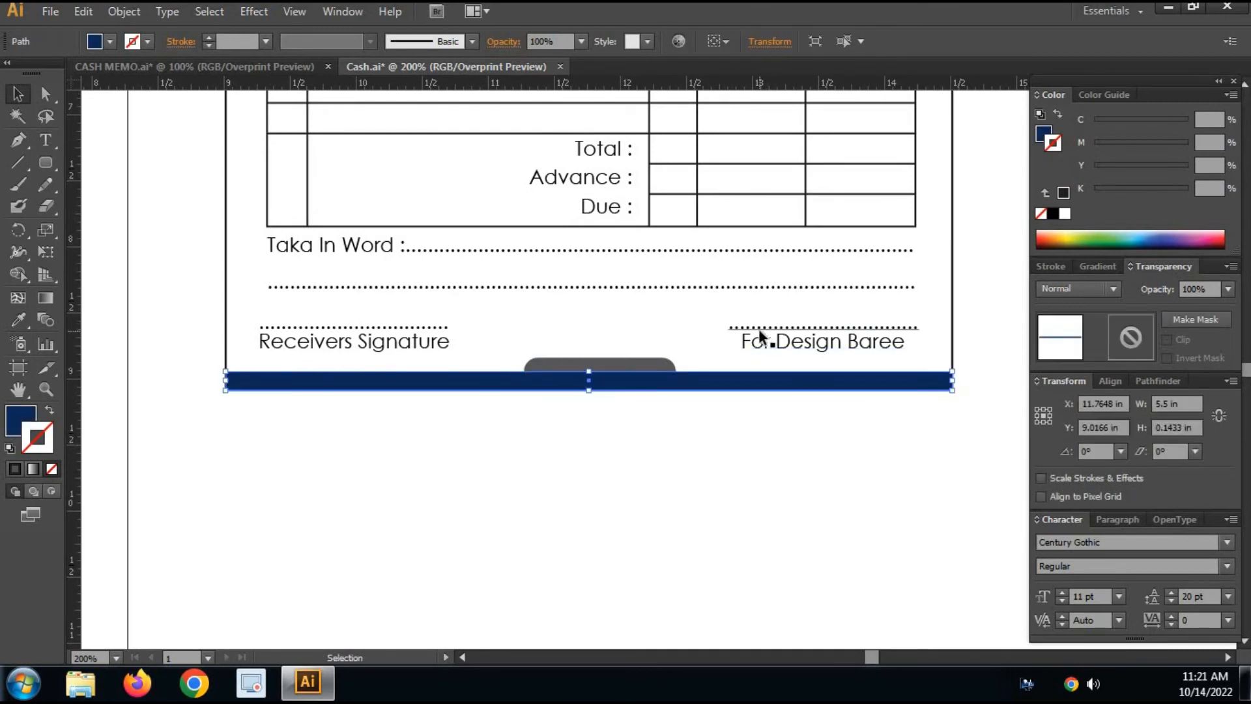
Place a copy of the header logo in the empty area beside the memo and recolour its lettering black.
drag(155, 134, 850, 391)
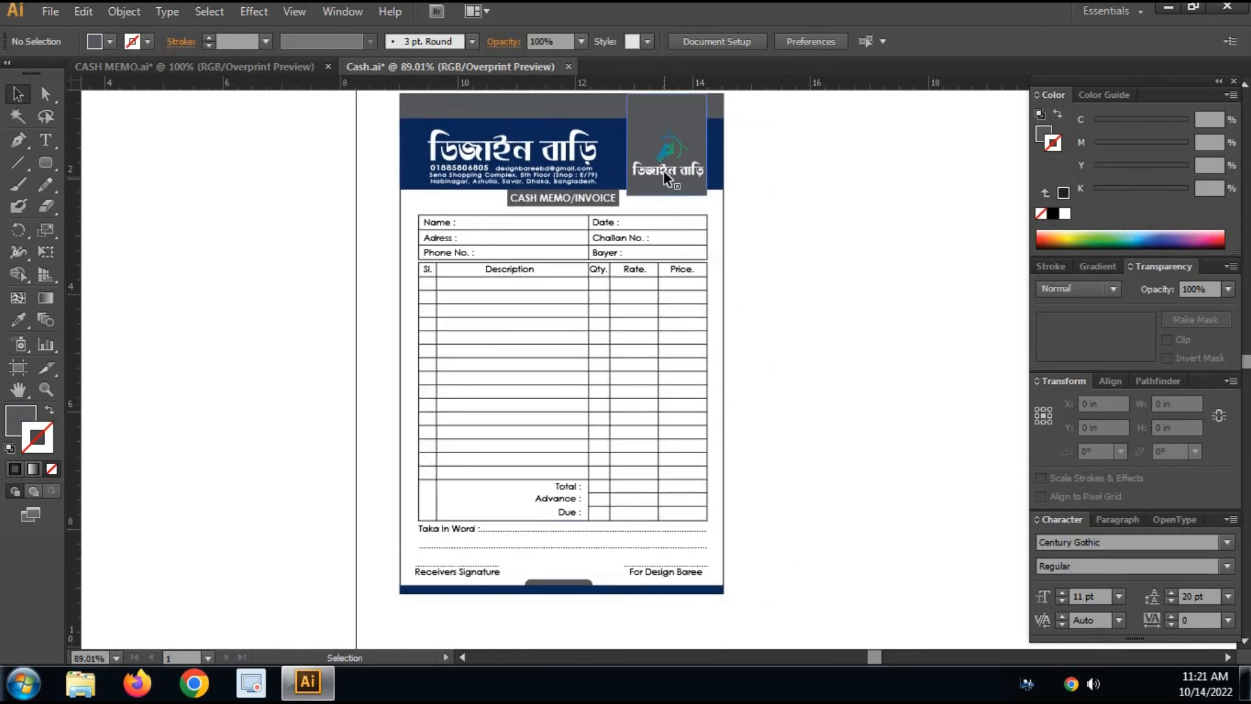
click(665, 168)
drag(821, 370, 753, 369)
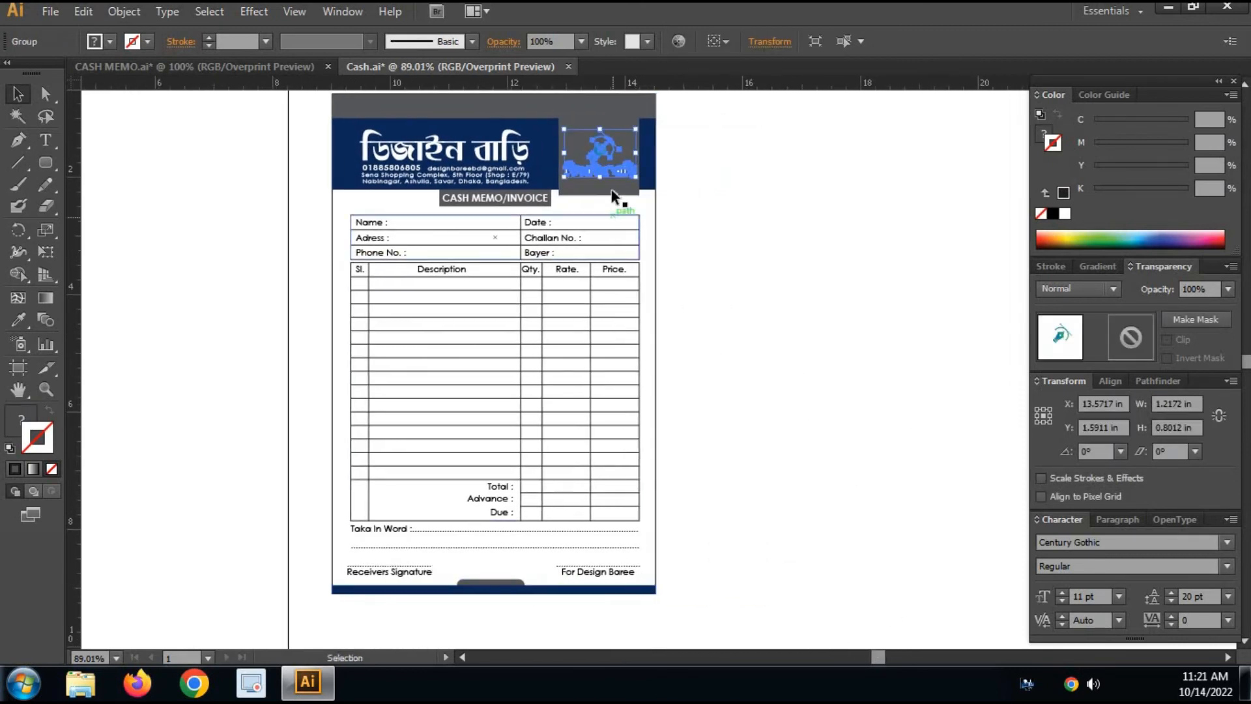
drag(603, 156, 741, 370)
key(ctrl+space)
drag(219, 285, 932, 509)
click(884, 493)
drag(369, 295, 554, 304)
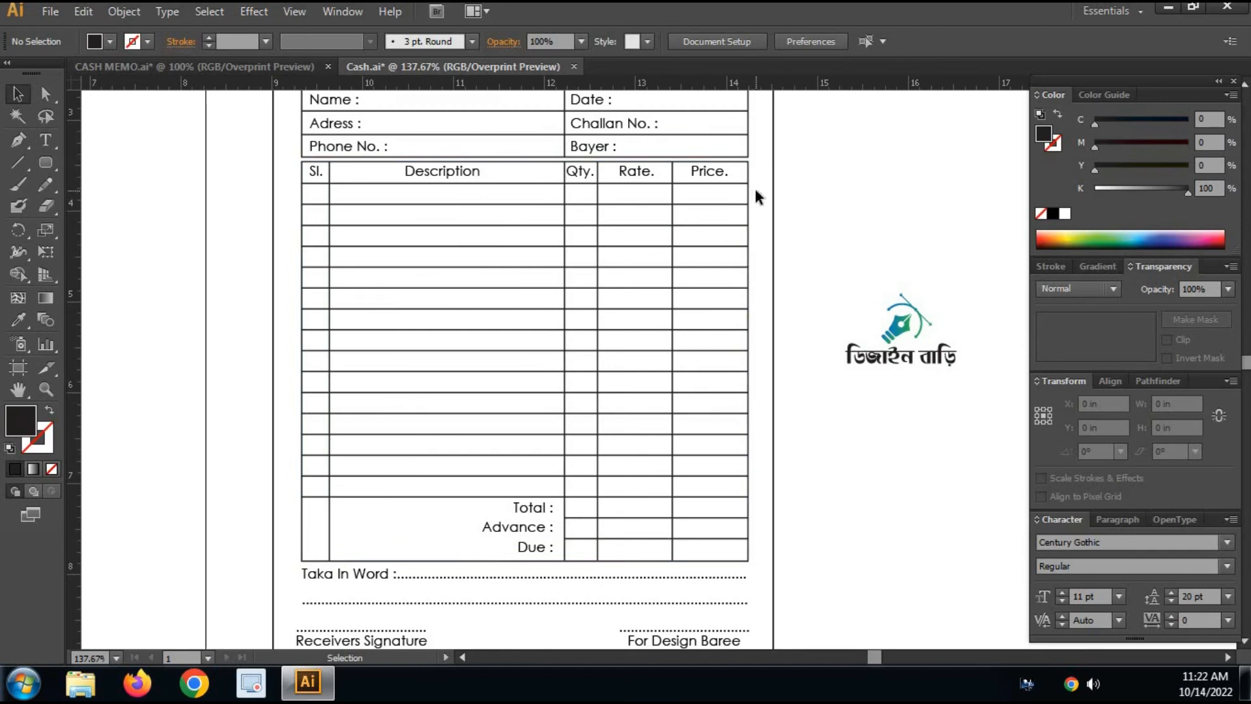
Recolour the item table's frame and grid lines with the header's navy as stroke colour and no fill.
drag(753, 186, 298, 379)
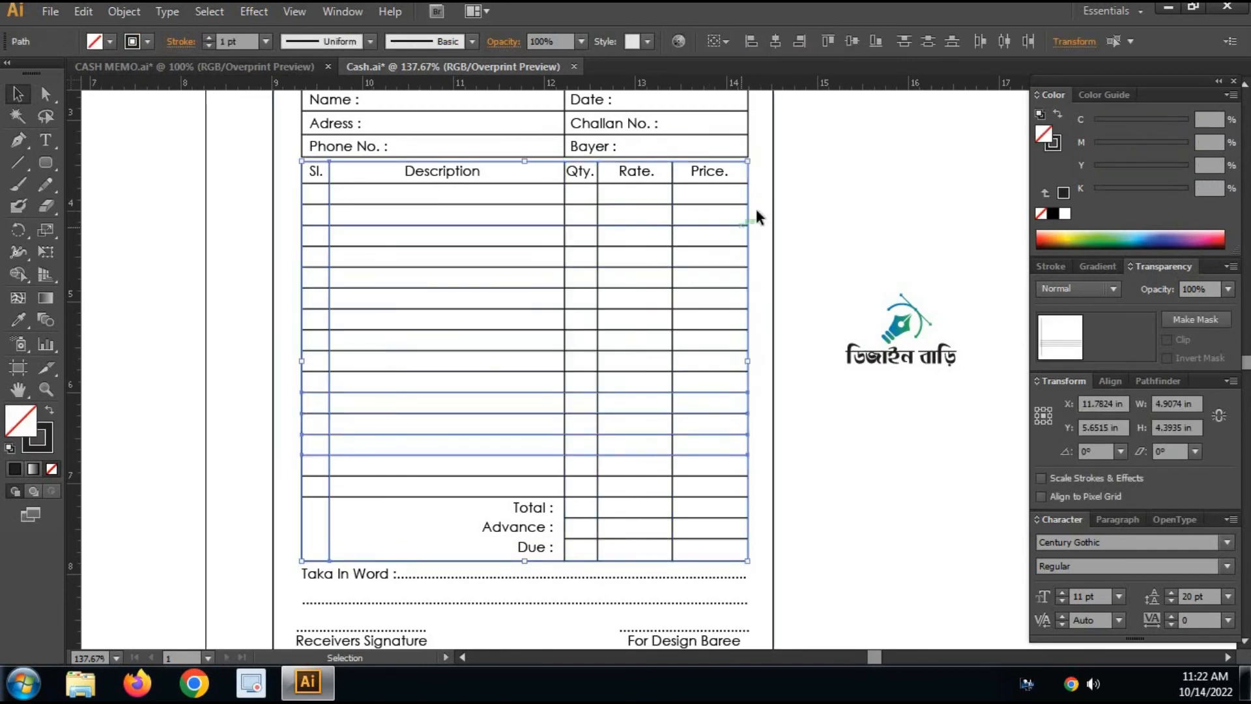
click(773, 249)
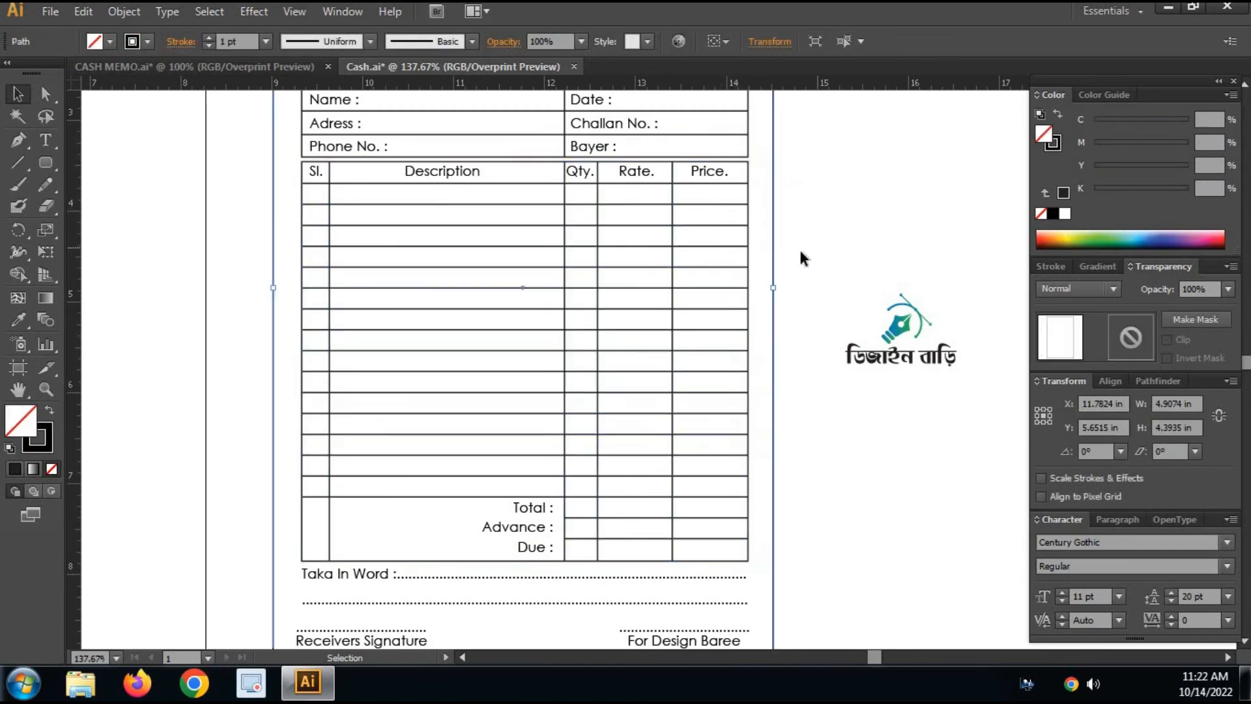
drag(756, 197, 301, 508)
key(space)
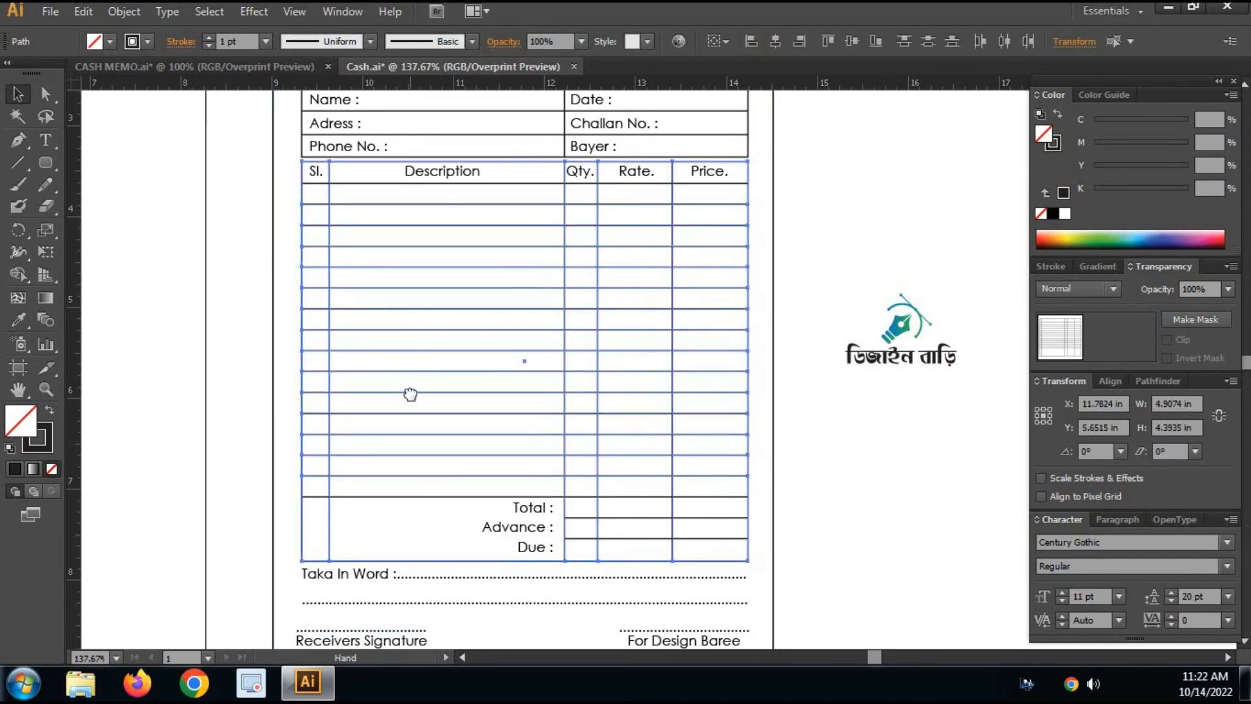
drag(410, 312, 522, 479)
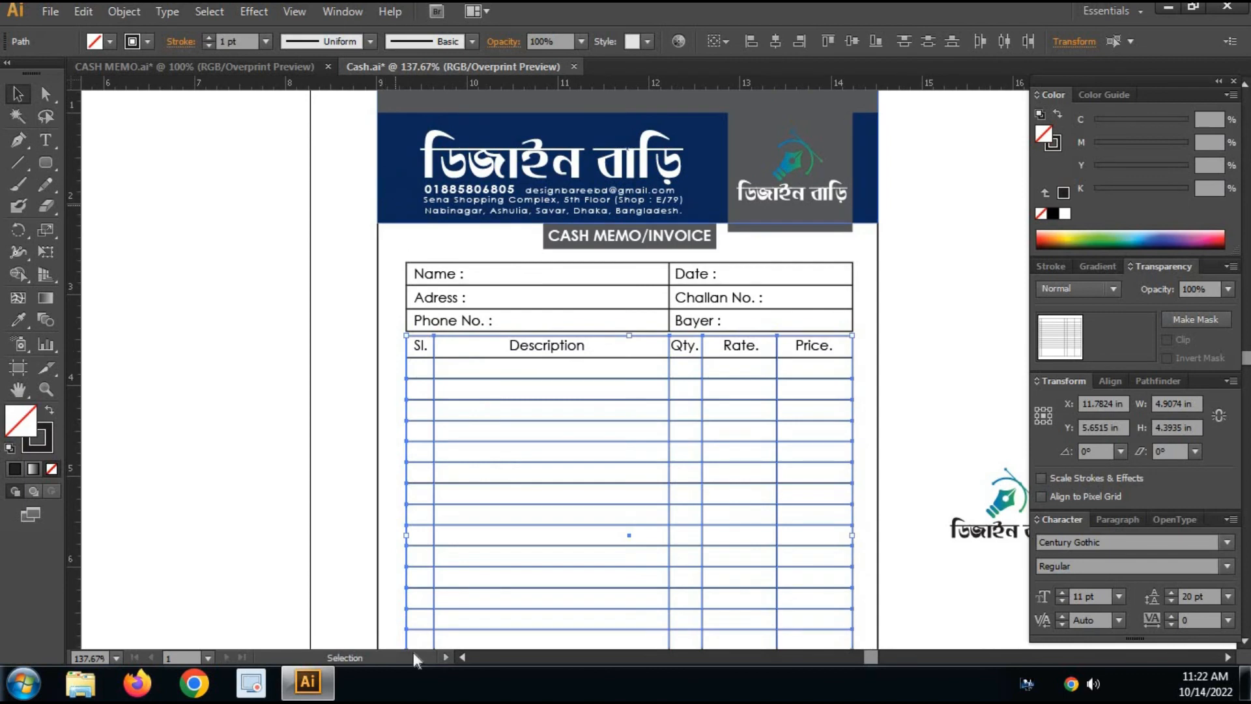
key(i)
click(412, 188)
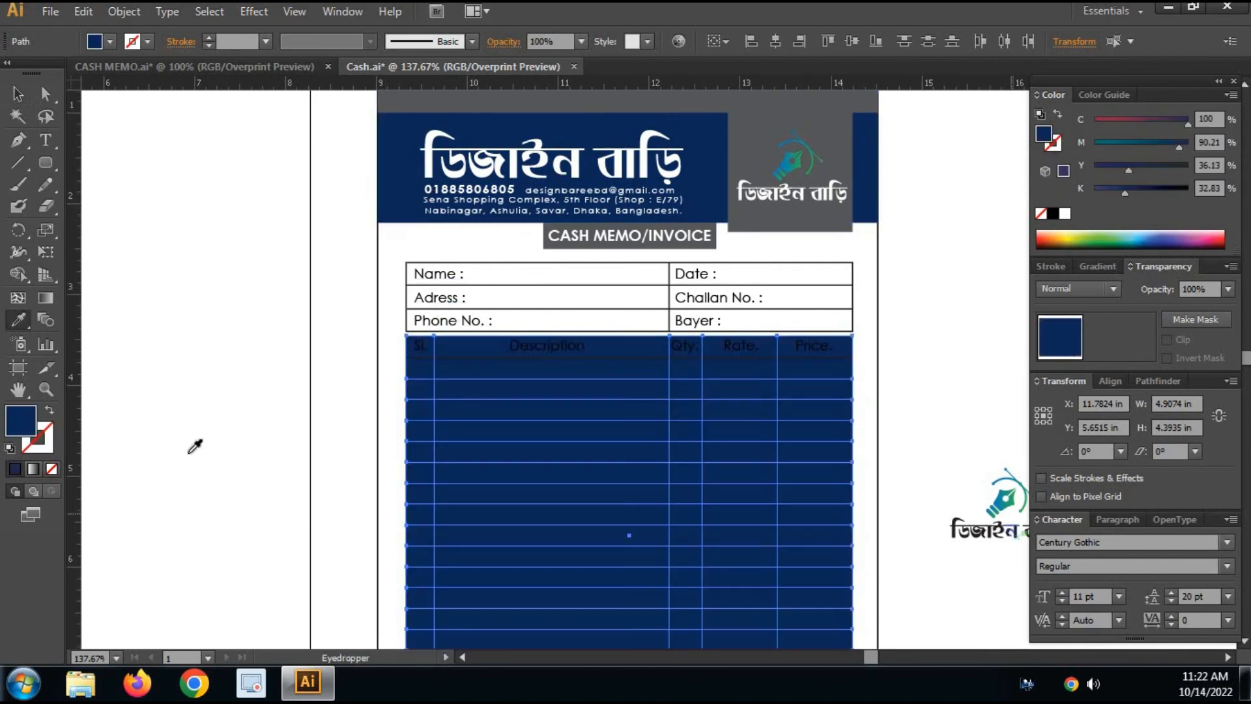
click(49, 409)
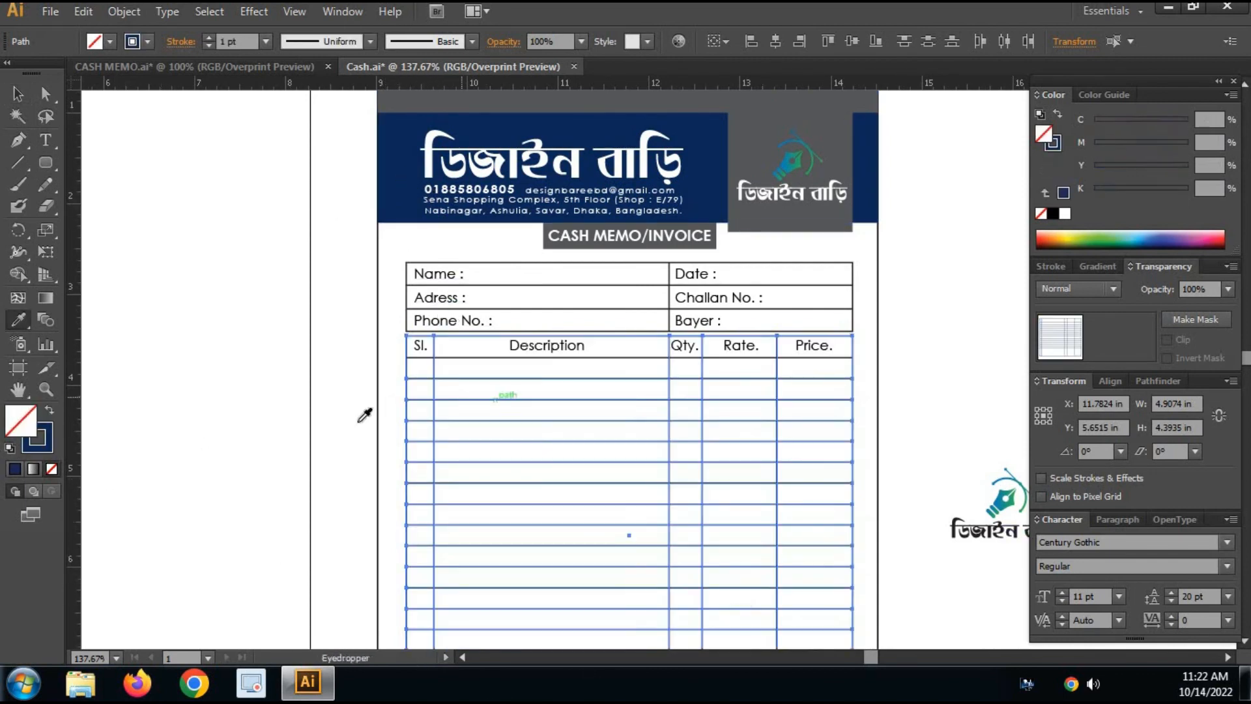
Fill the totals, Taka In Word, signature, item-table heading and customer-detail text with the navy sampled from the header.
key(v)
drag(721, 430, 700, 247)
click(266, 389)
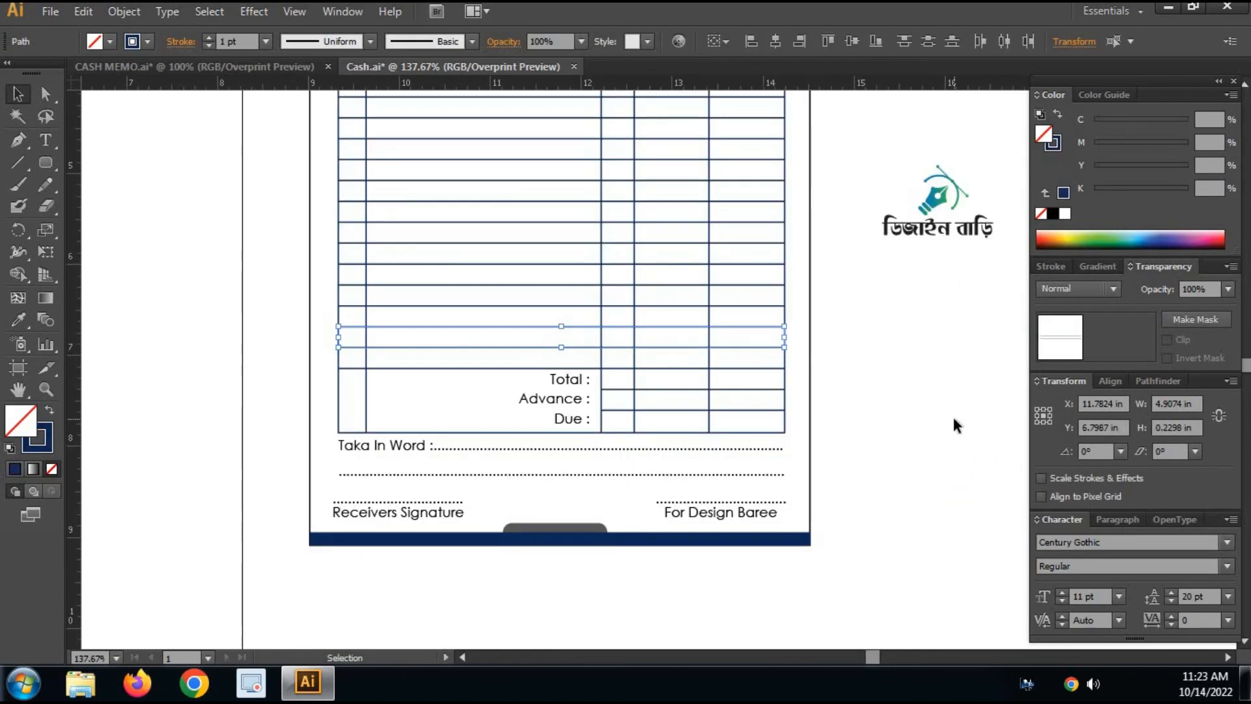
click(952, 414)
click(562, 420)
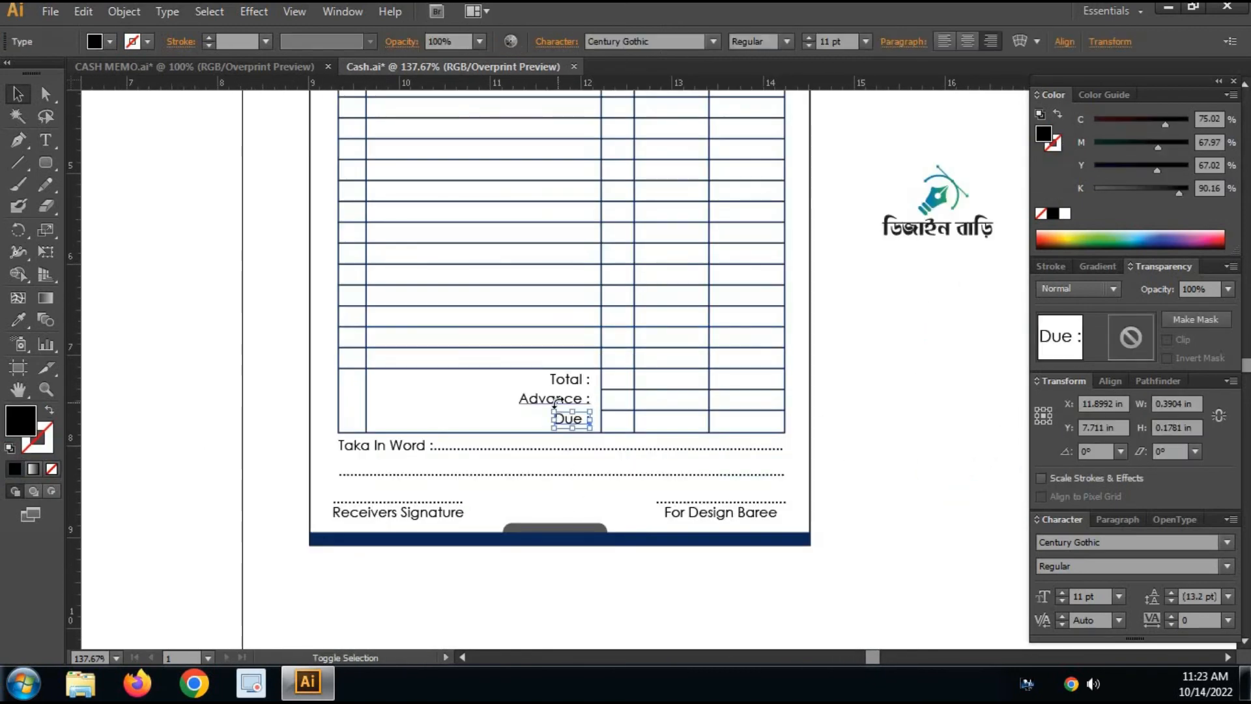
shift+click(552, 396)
shift+click(577, 378)
shift+click(425, 445)
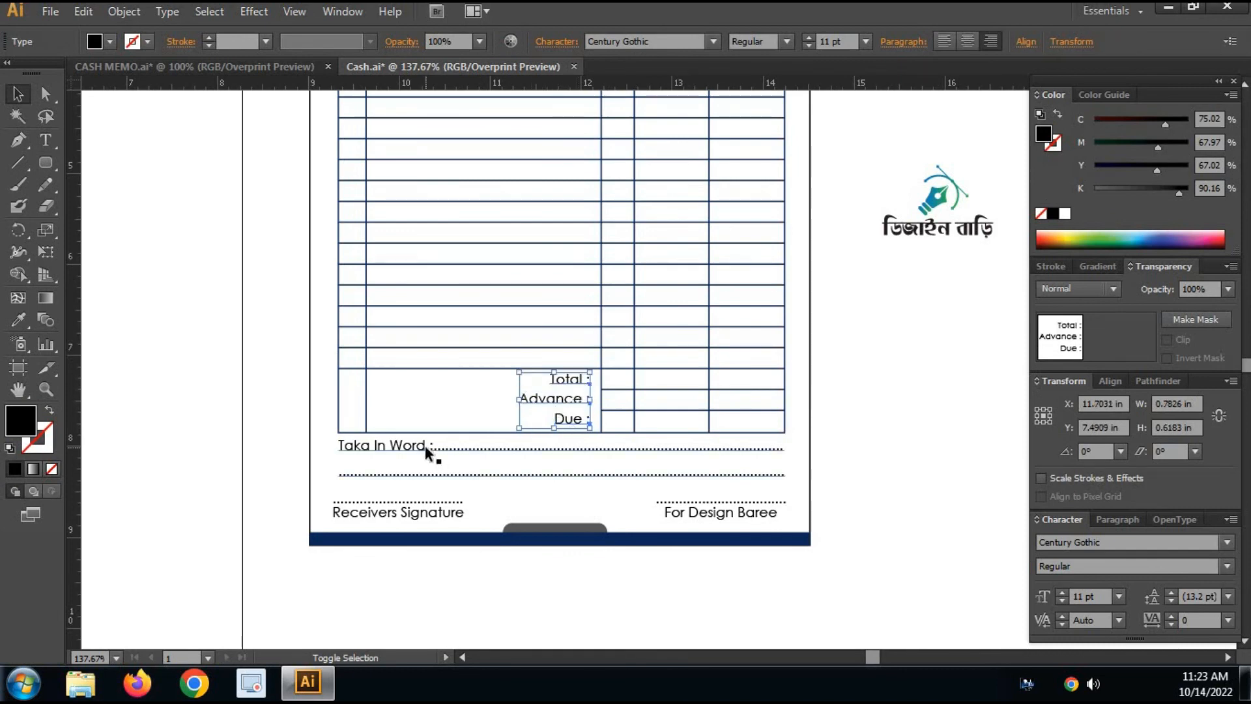
shift+click(394, 507)
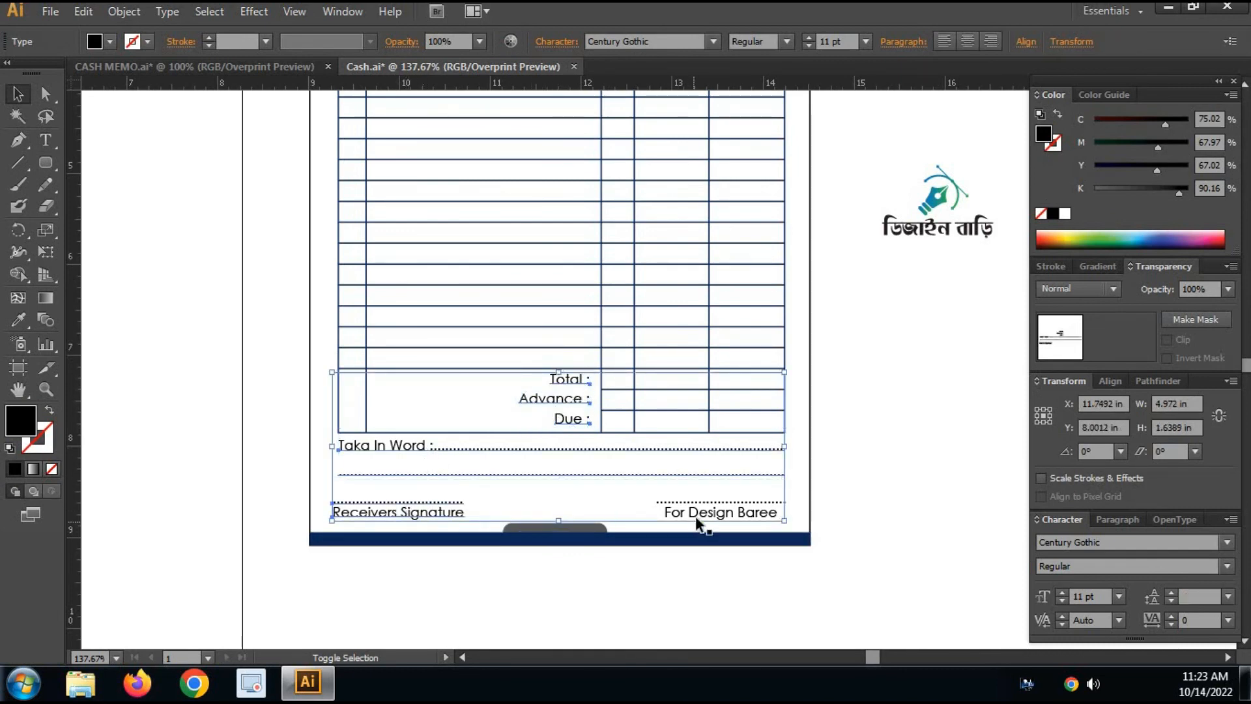
shift+click(709, 502)
scroll(717, 326, up, 4)
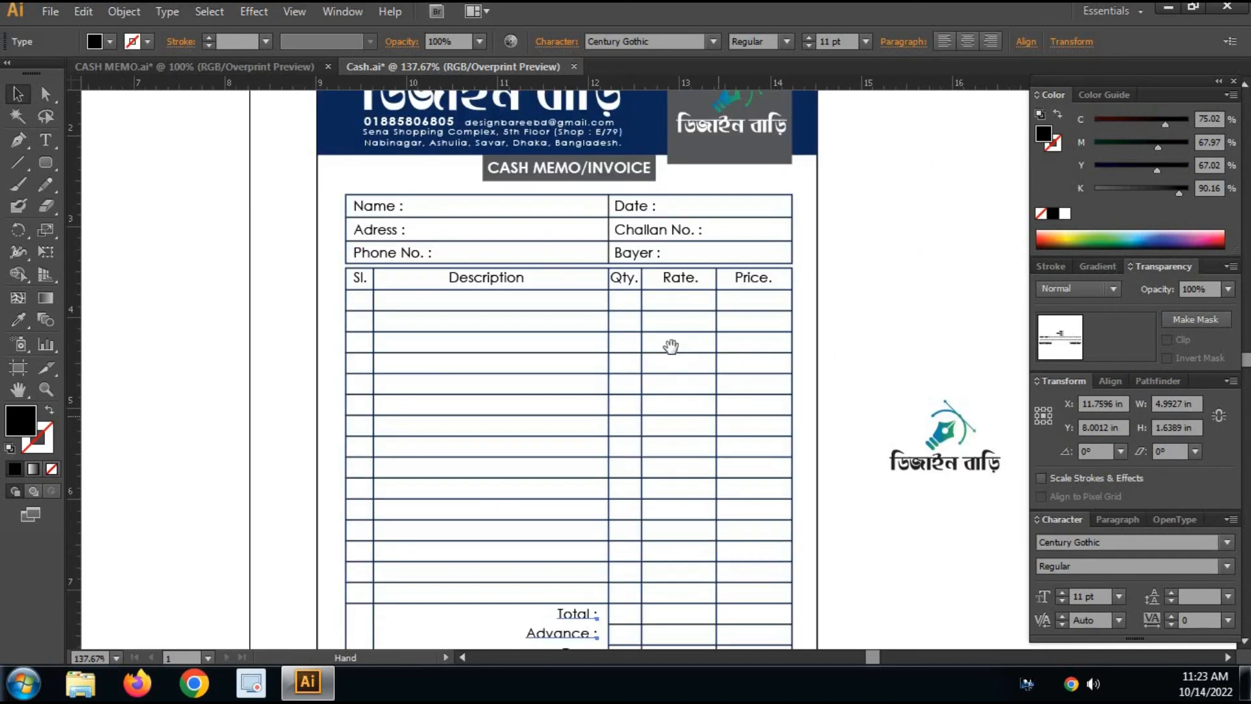
shift+click(499, 275)
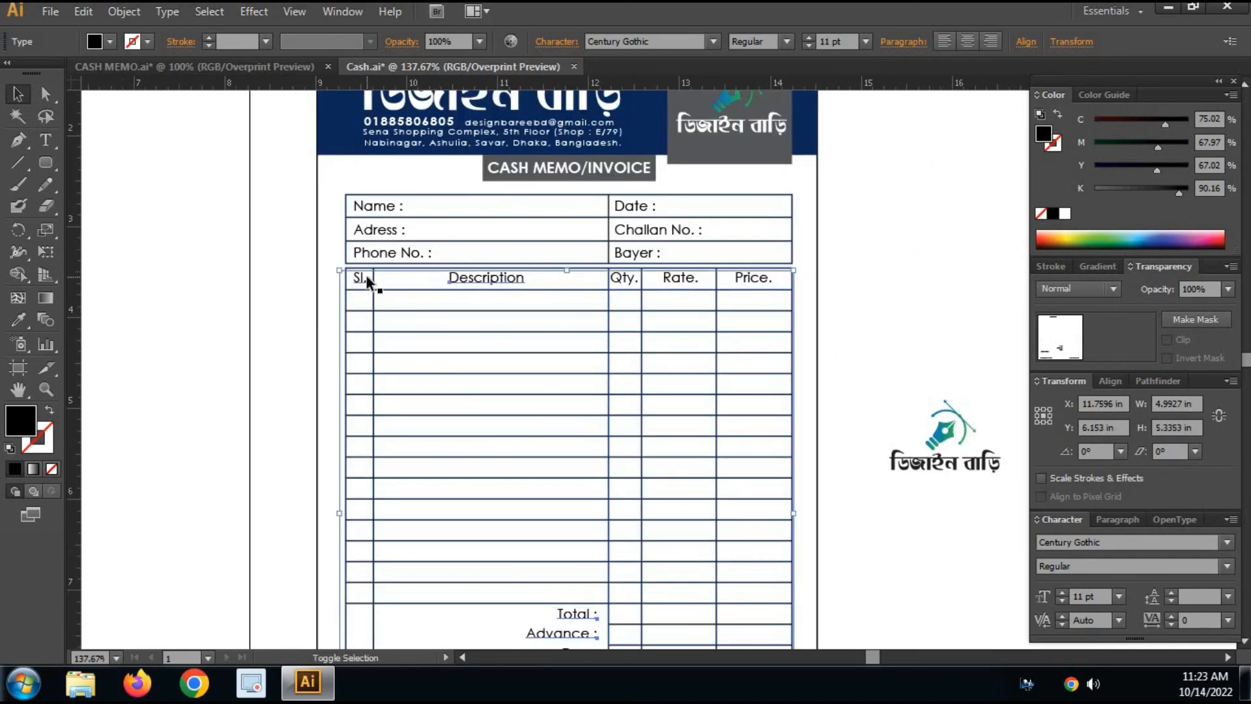
shift+click(361, 276)
shift+click(623, 276)
shift+click(682, 280)
shift+click(749, 281)
shift+click(642, 253)
shift+click(643, 224)
shift+click(618, 203)
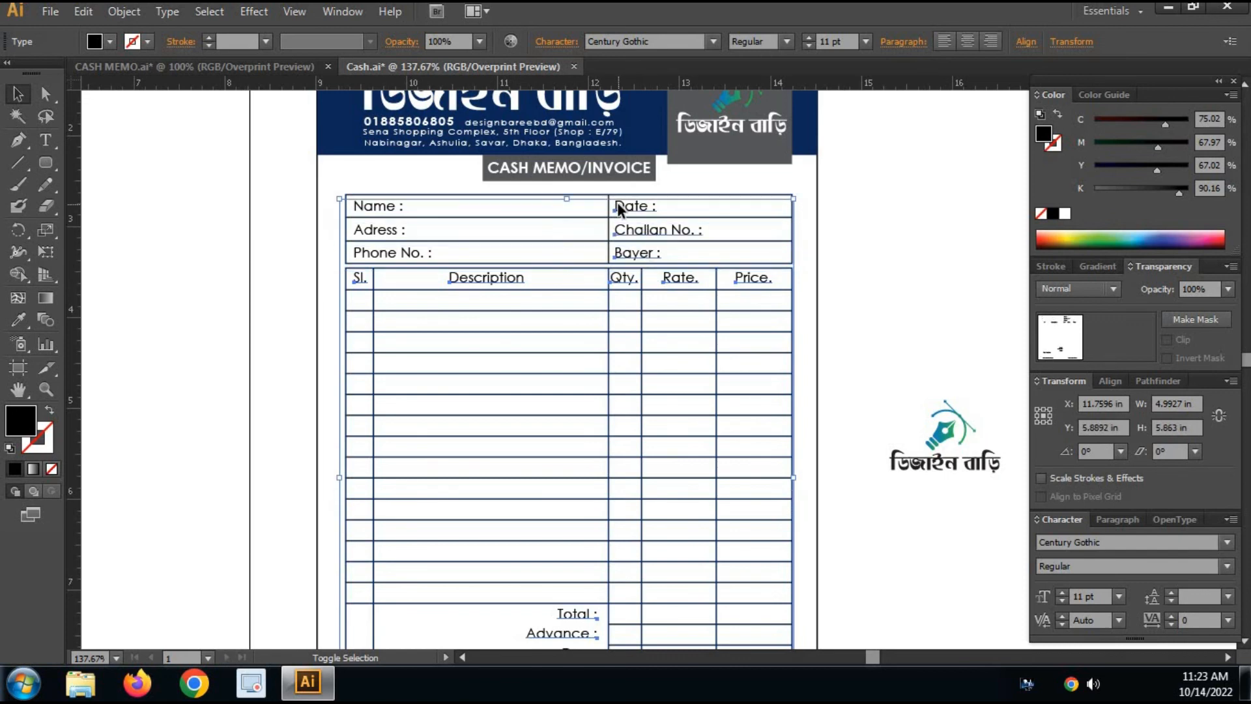
shift+click(359, 208)
shift+click(364, 232)
shift+click(371, 253)
drag(680, 240, 702, 378)
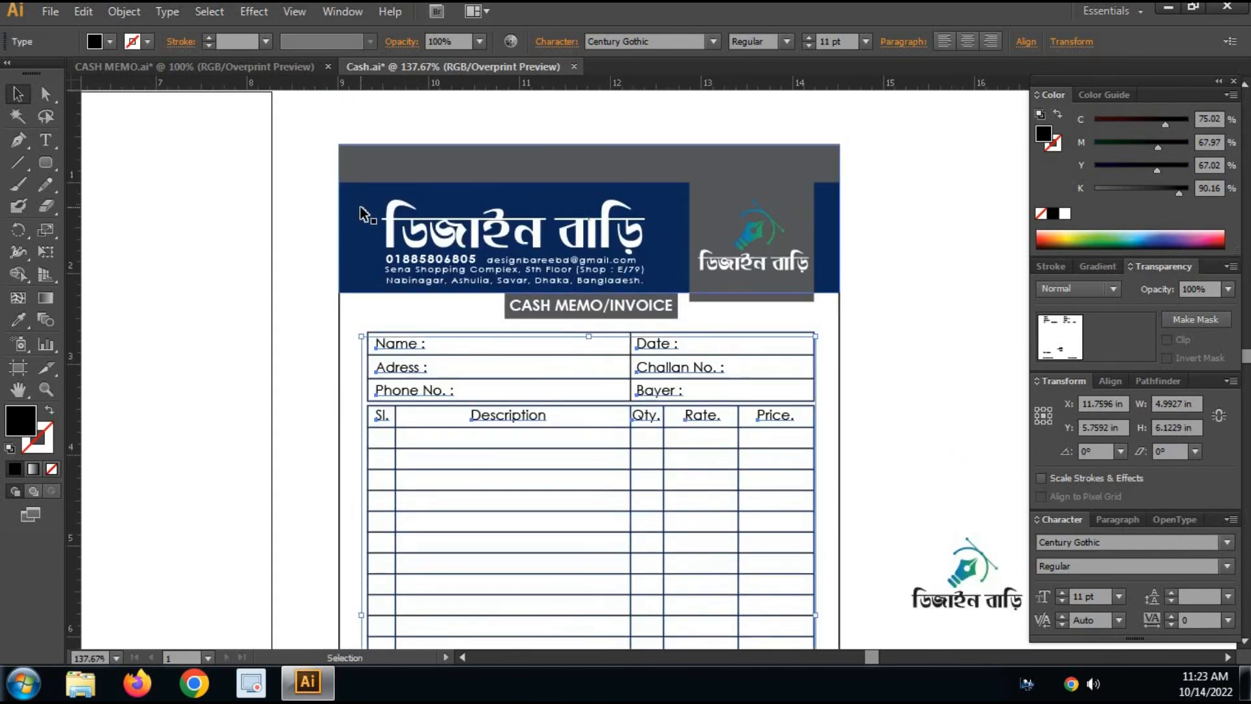
click(19, 320)
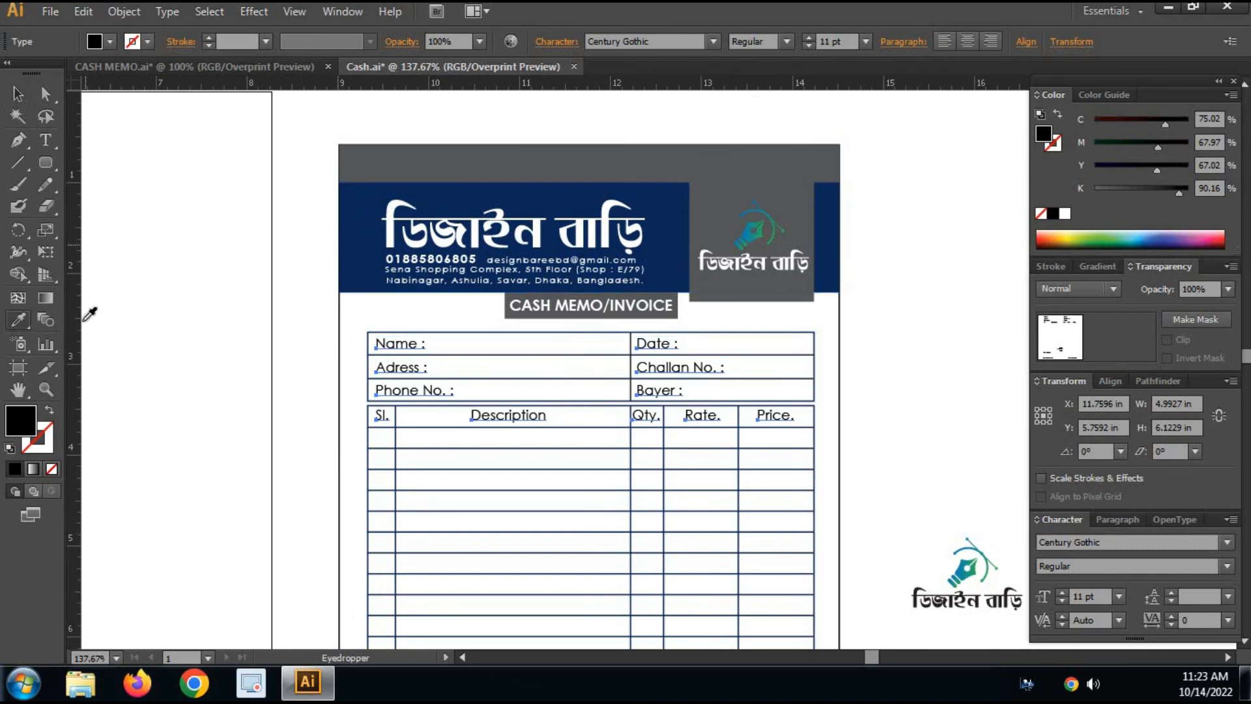
click(363, 194)
scroll(825, 410, down, 3)
key(v)
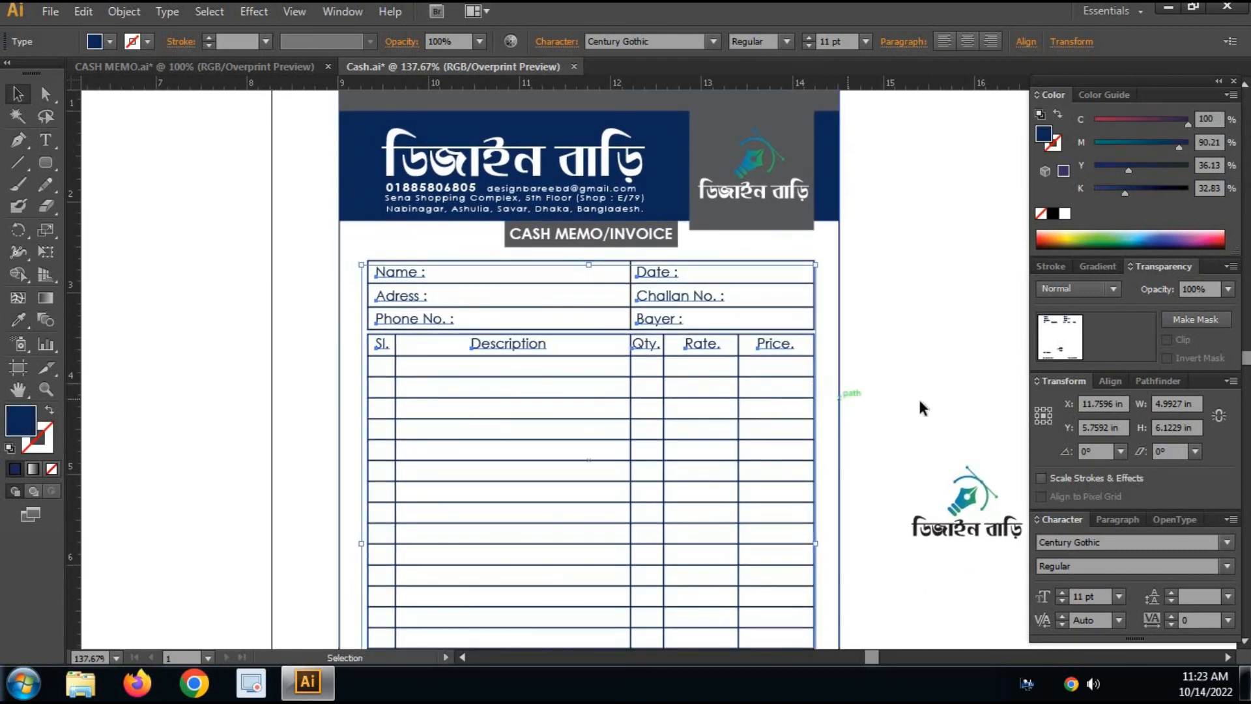
click(918, 396)
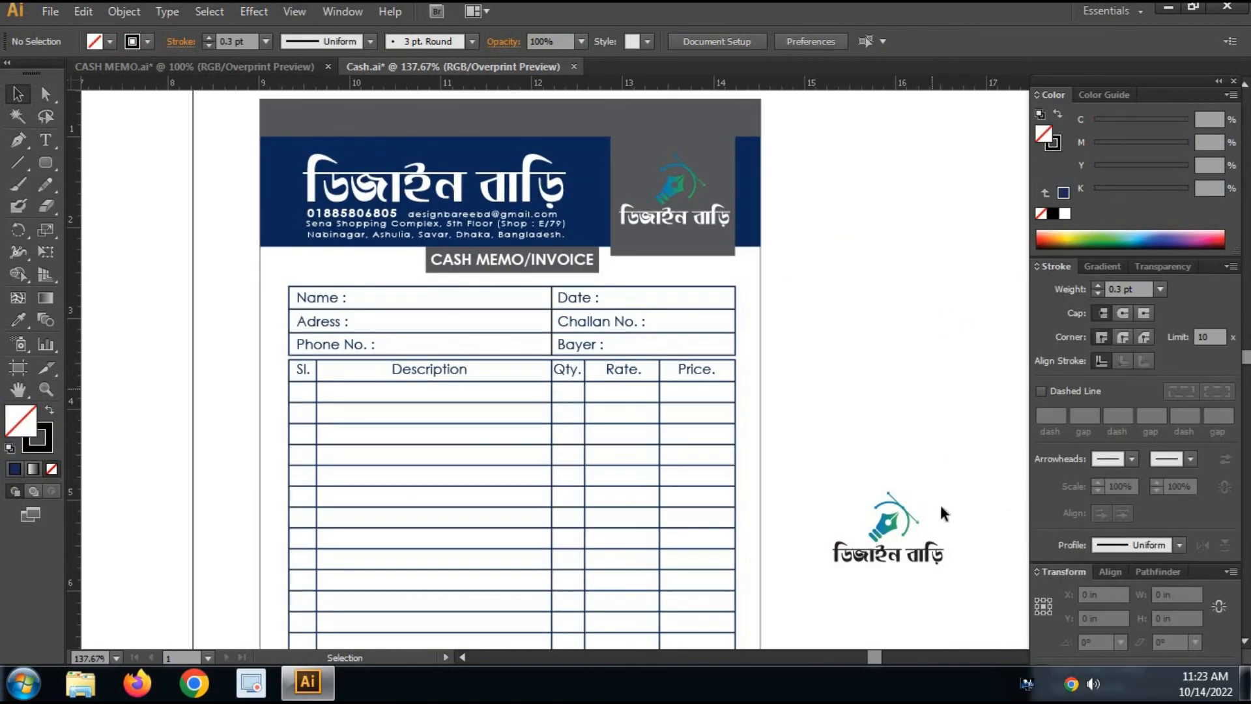
Move the black-lettered logo copy onto the middle of the item table and enlarge it proportionally to about 3.07 × 2.02 in.
click(917, 553)
drag(844, 360, 877, 102)
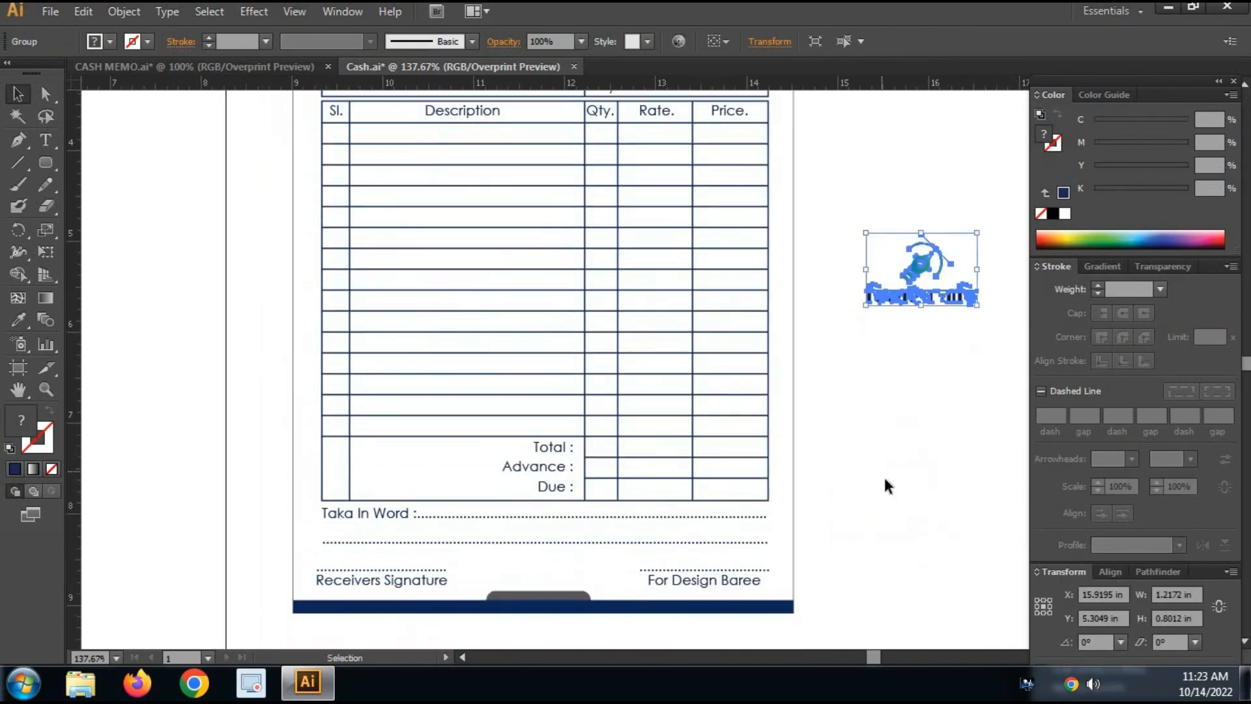
click(885, 478)
drag(909, 310, 533, 285)
scroll(651, 285, up, 3)
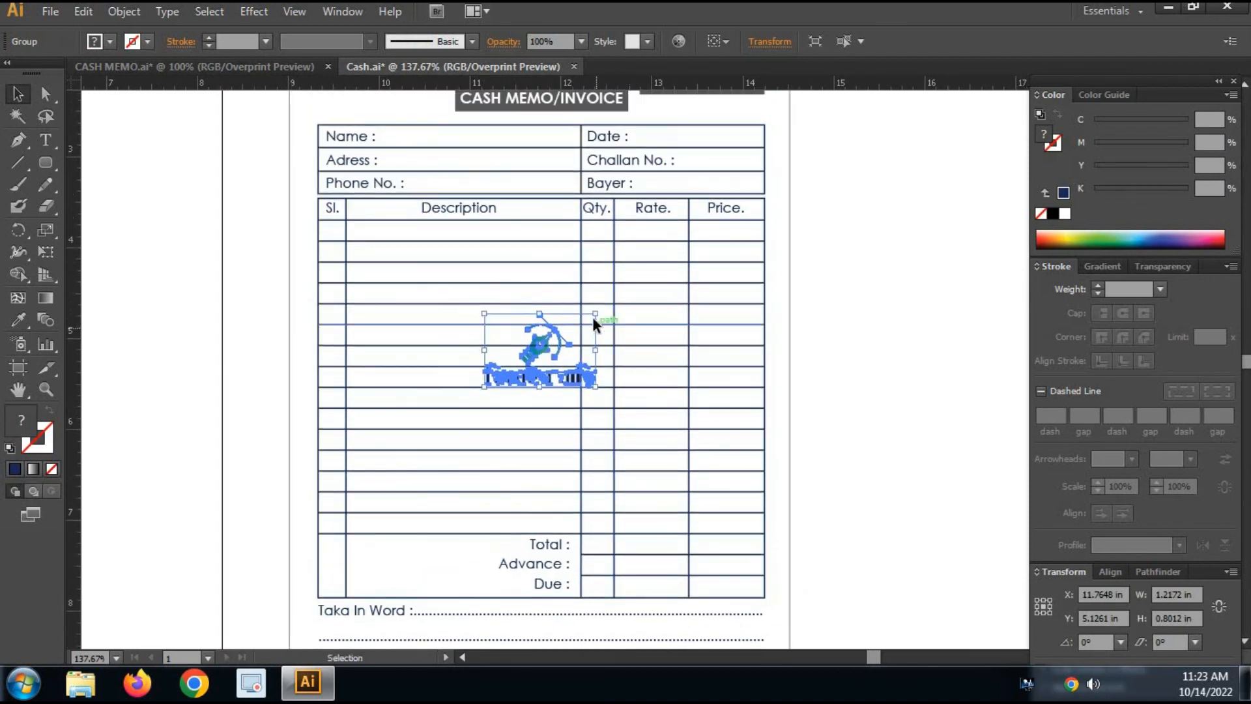
drag(596, 314, 680, 255)
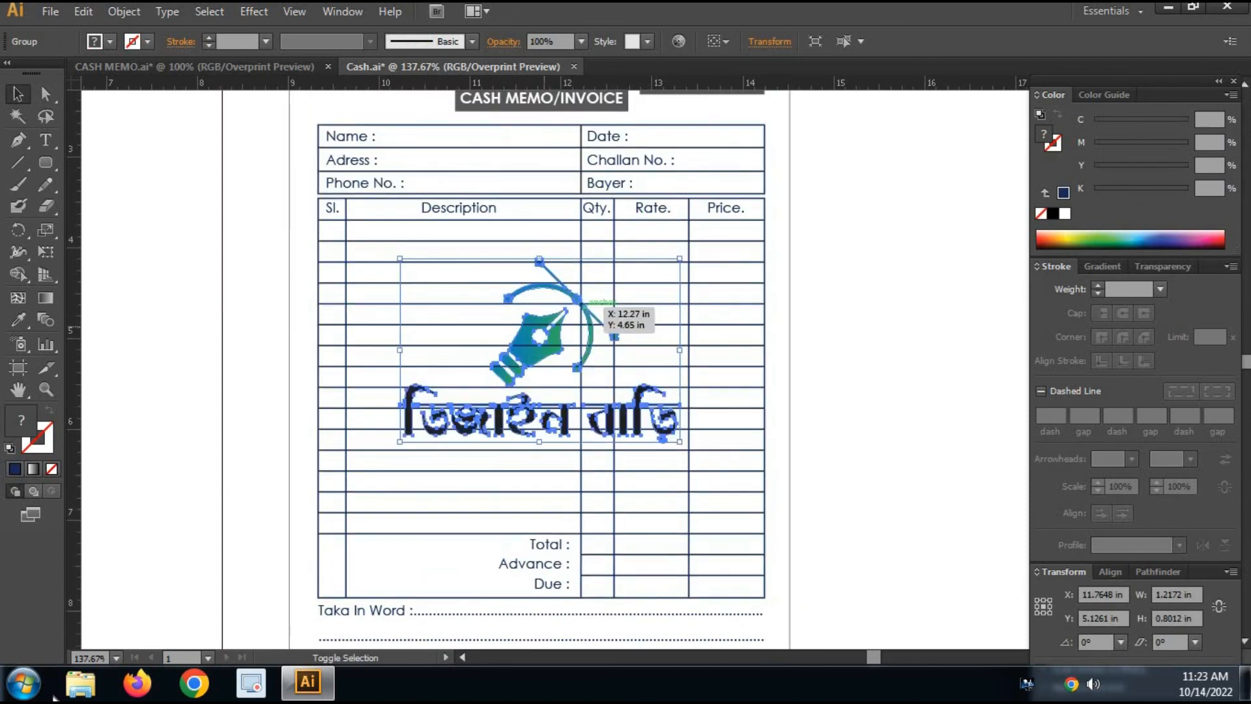
Set the opacity of the enlarged logo on the item table to 20% to make it a watermark.
click(1182, 265)
drag(1207, 290, 1061, 304)
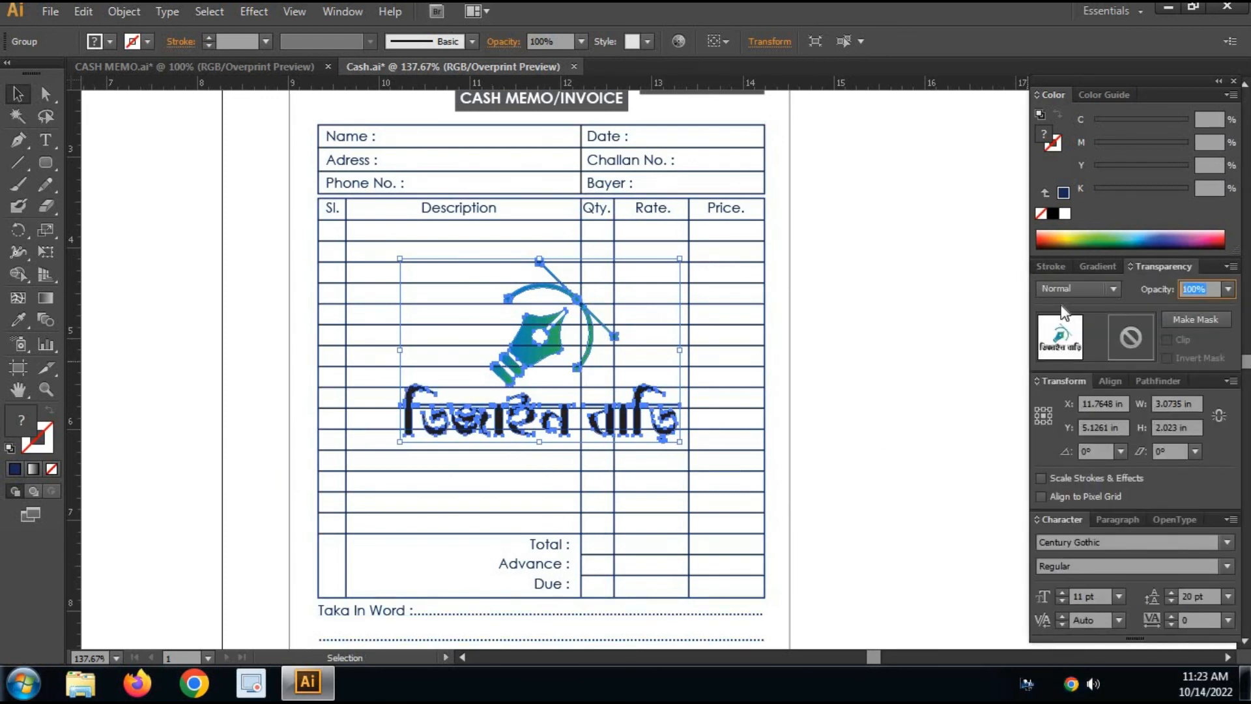
text(20)
key(Return)
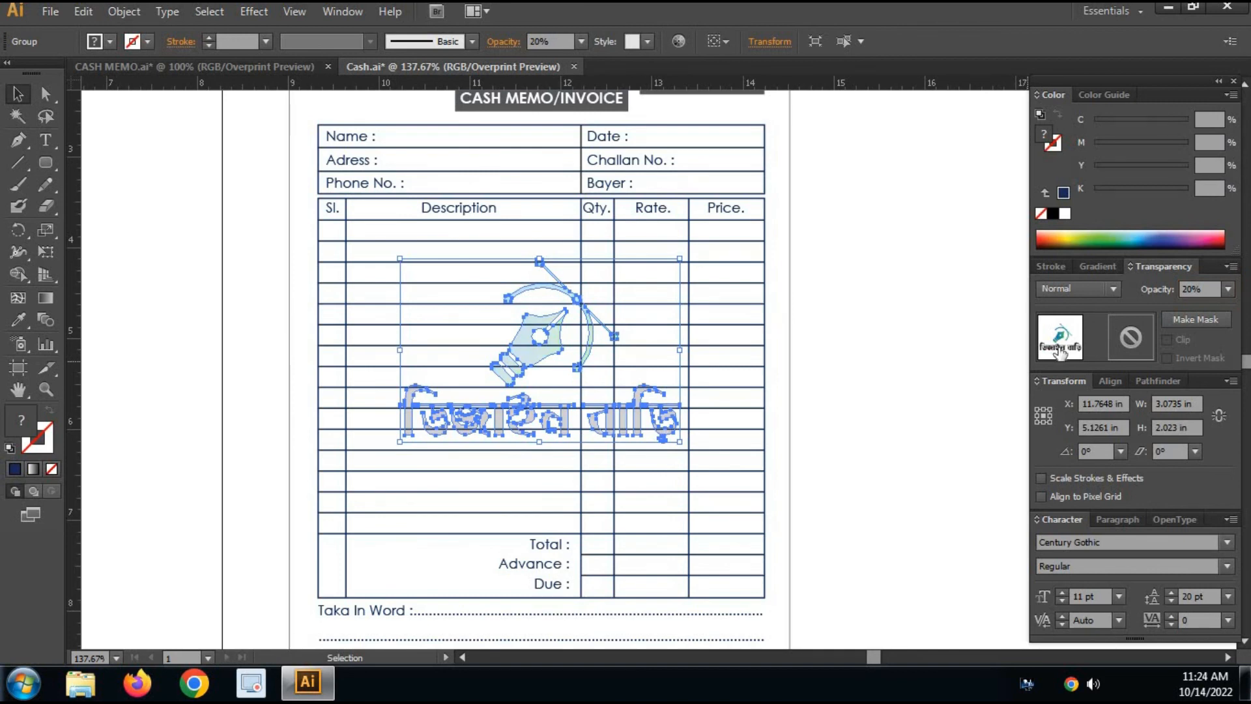
click(932, 462)
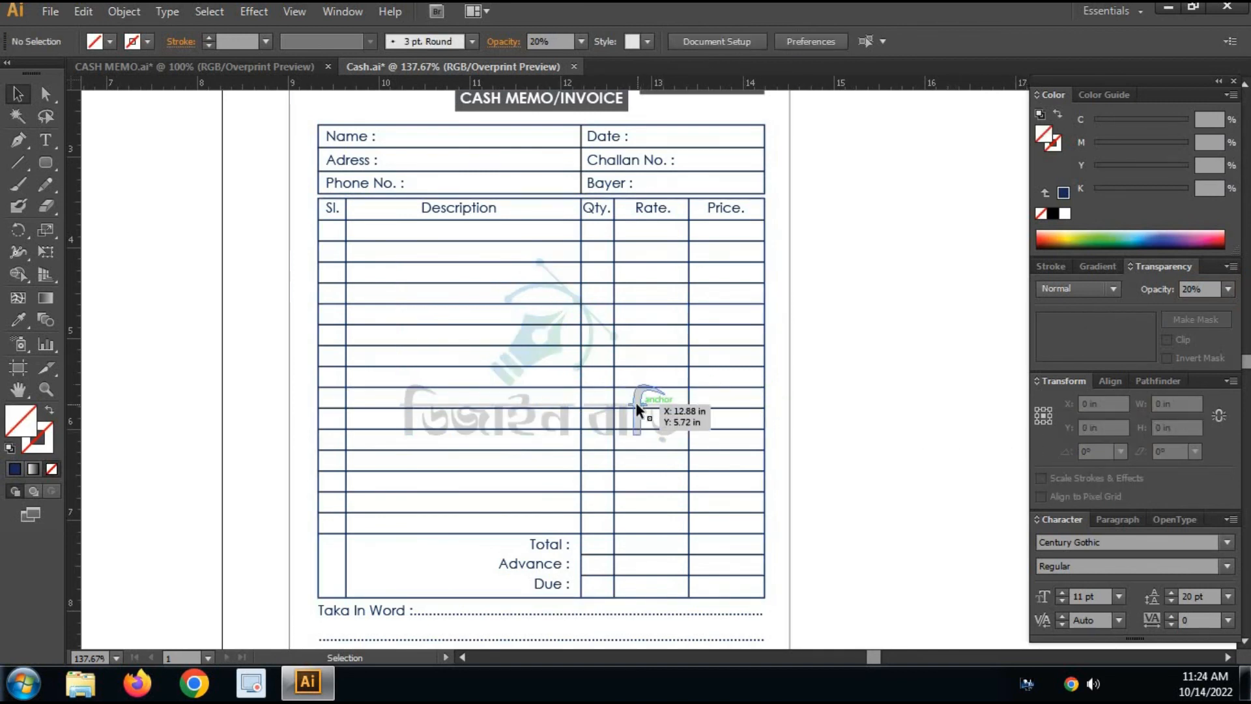
click(636, 405)
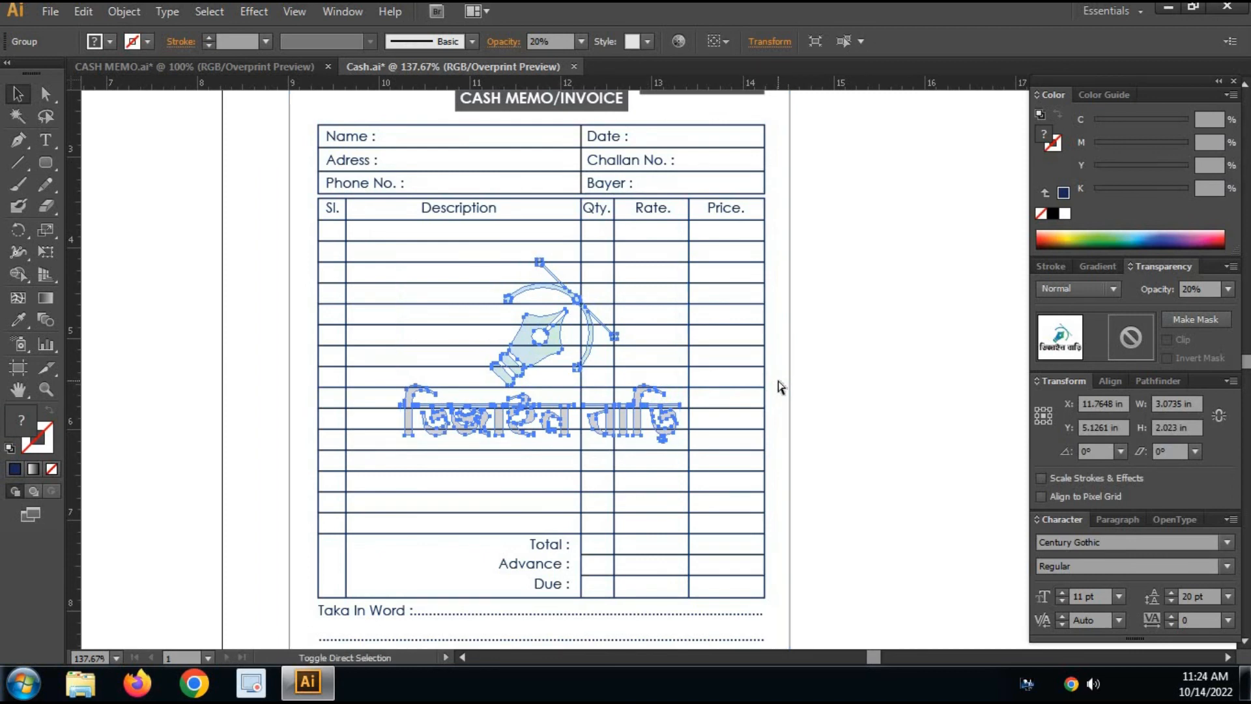
click(885, 367)
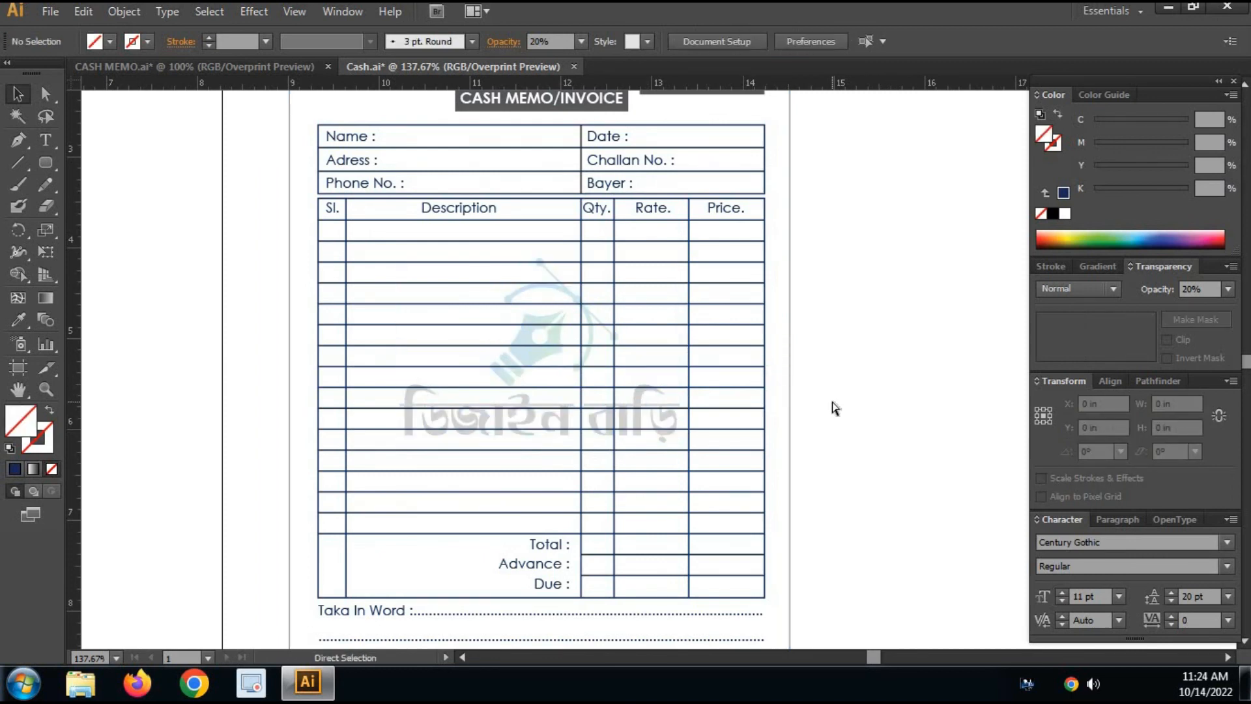
Review the whole cash memo layout from the header to the footer bar, including the watermark.
key(ctrl+1)
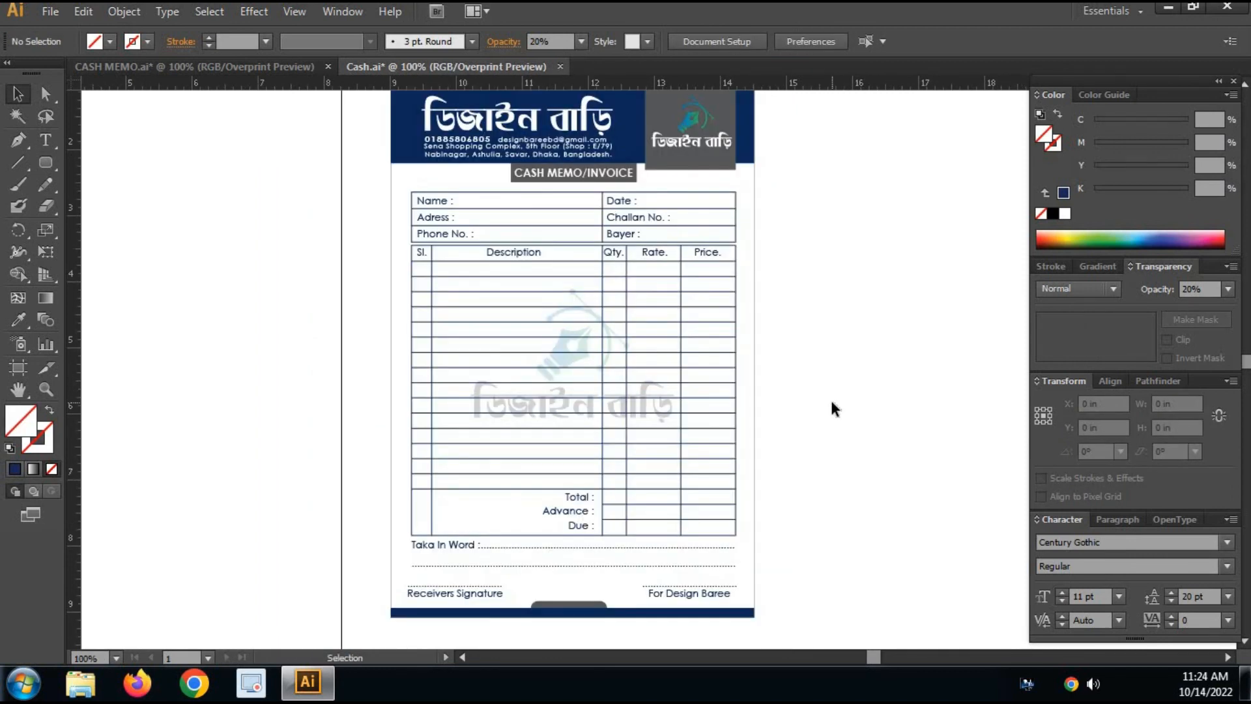
key(ctrl+minus)
key(space)
drag(658, 336, 704, 336)
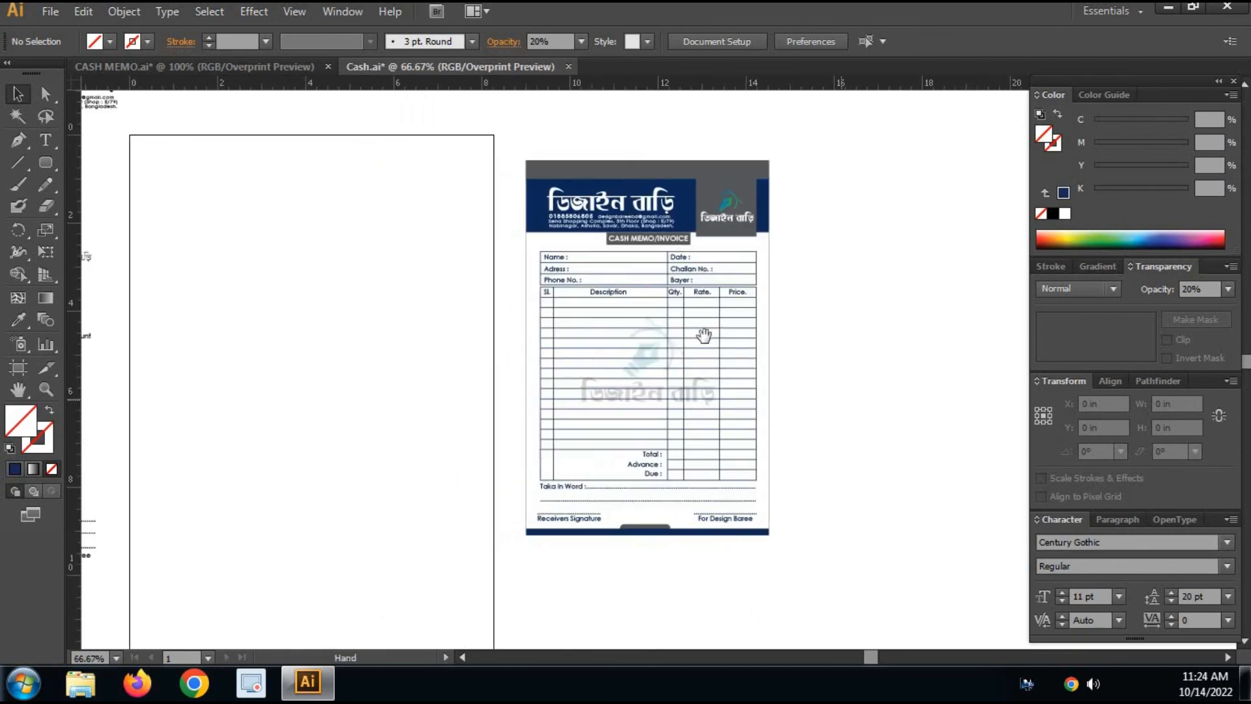
key(ctrl+space)
drag(485, 140, 892, 544)
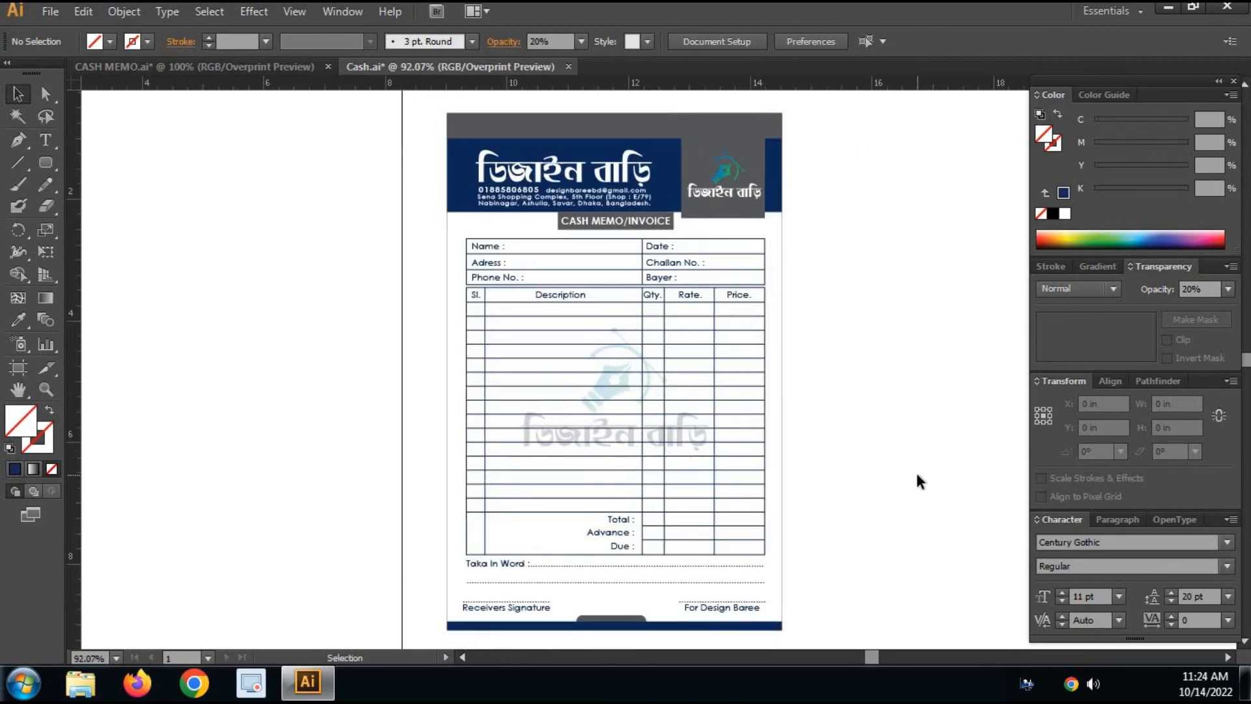